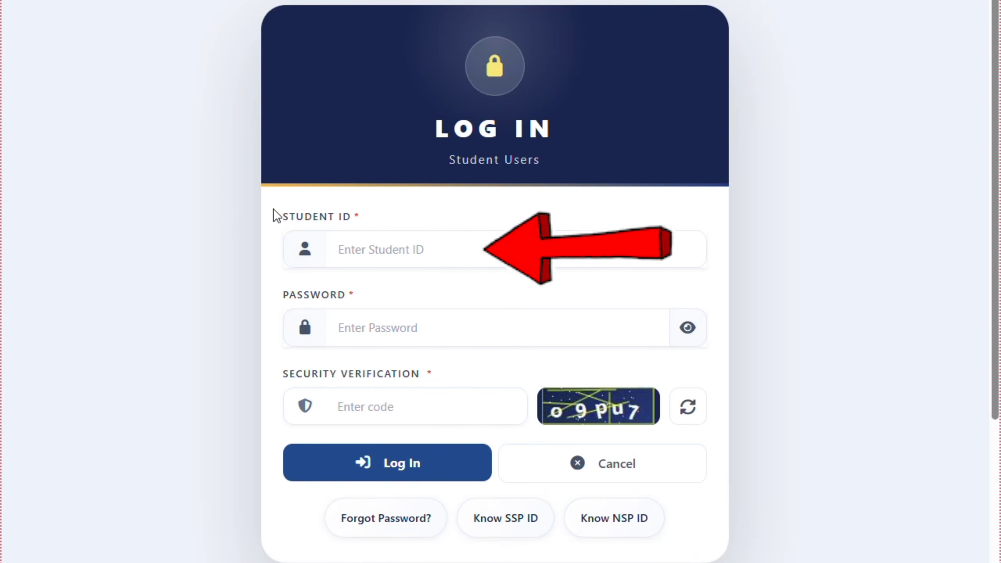
Step: Log in to the SSP student account with the student ID, password and displayed security code
left_click(357, 220)
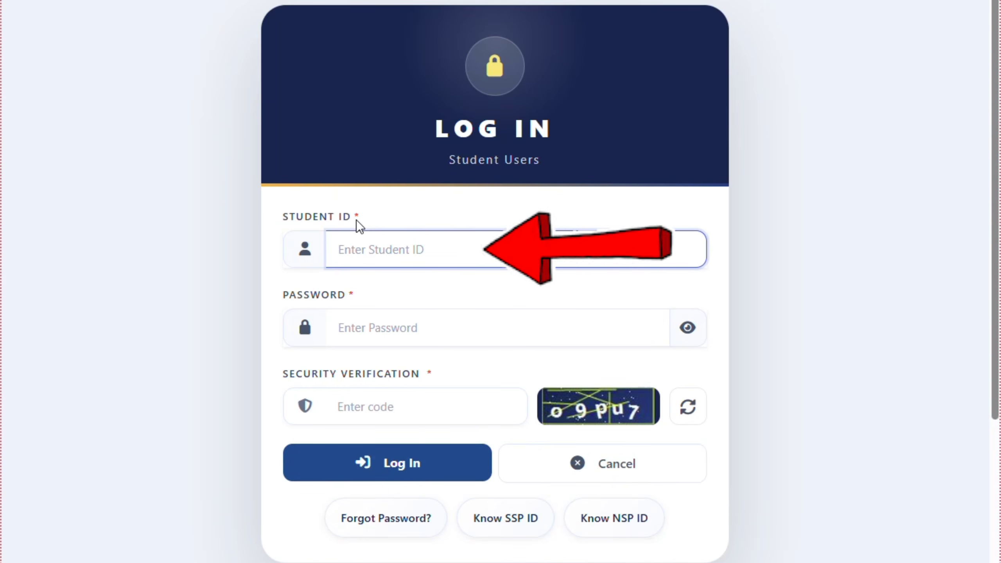
type("242")
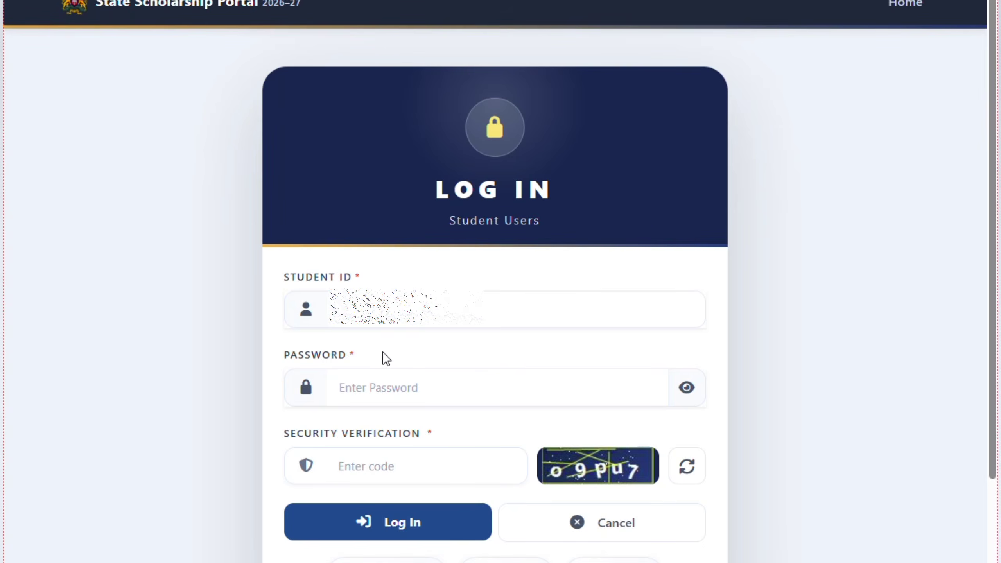
left_click(382, 352)
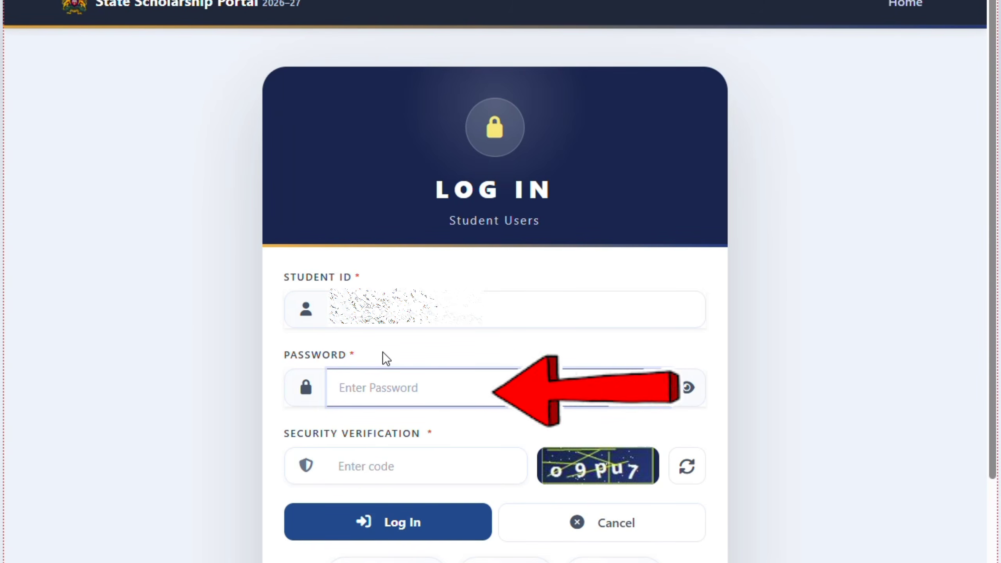
type("••••••••••")
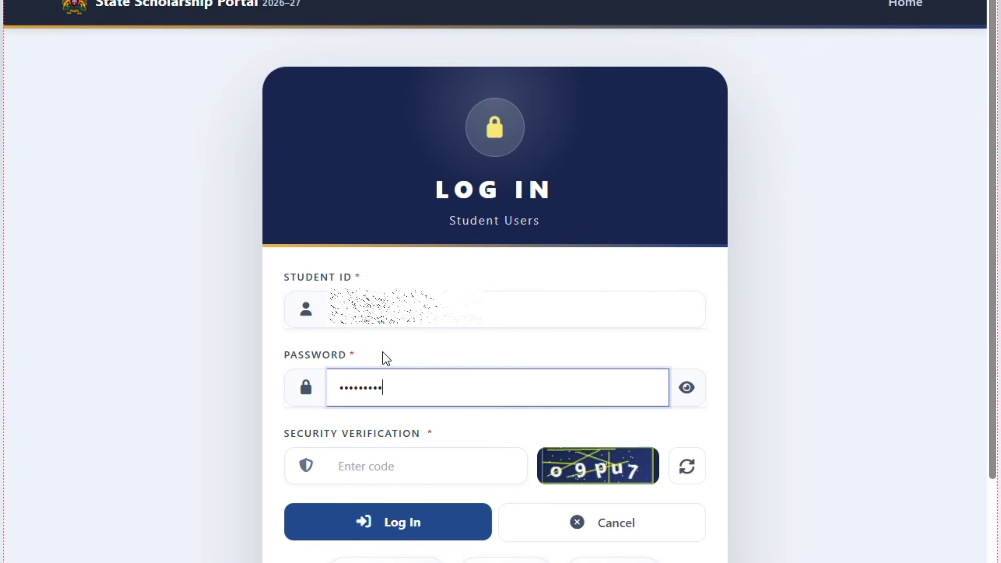
key("Tab")
key("Tab")
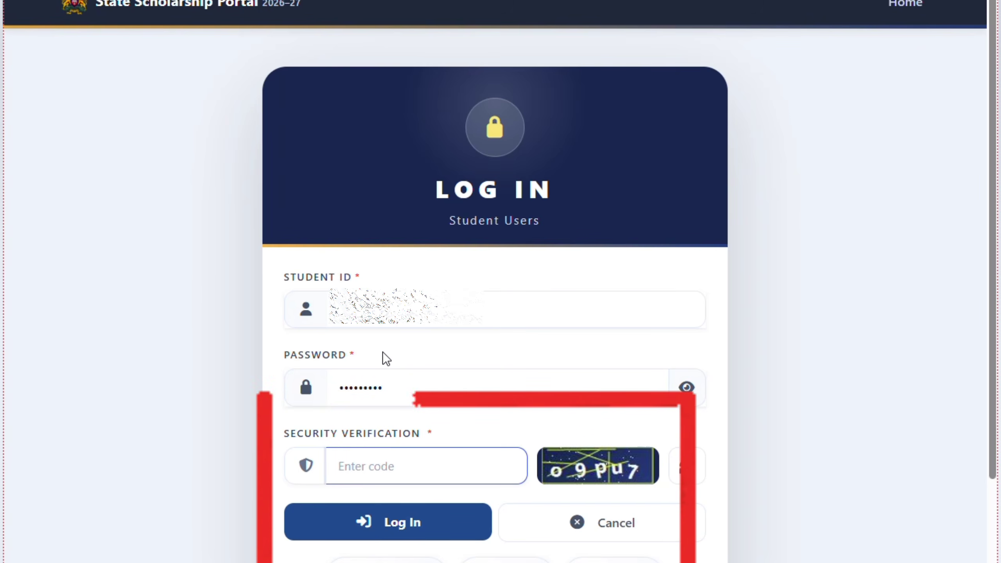
type("o9")
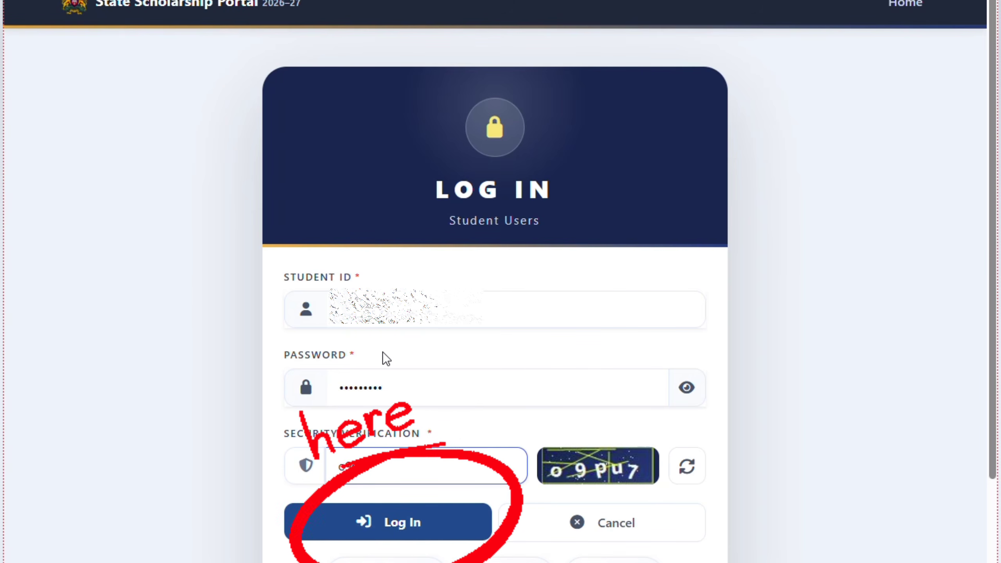
type("pu7")
left_click(439, 513)
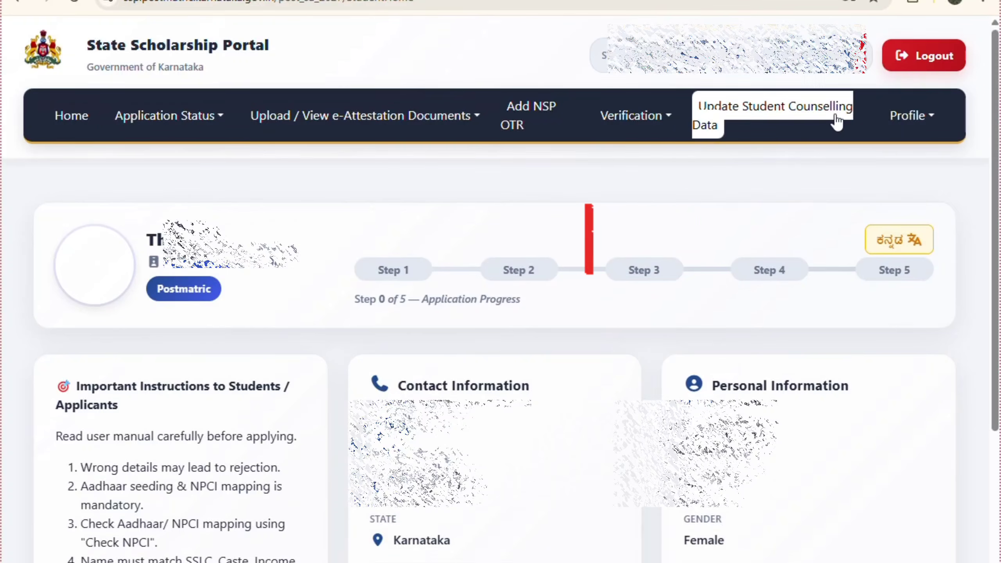
Step: Open the e-KYC page from the Verification menu
left_click(663, 126)
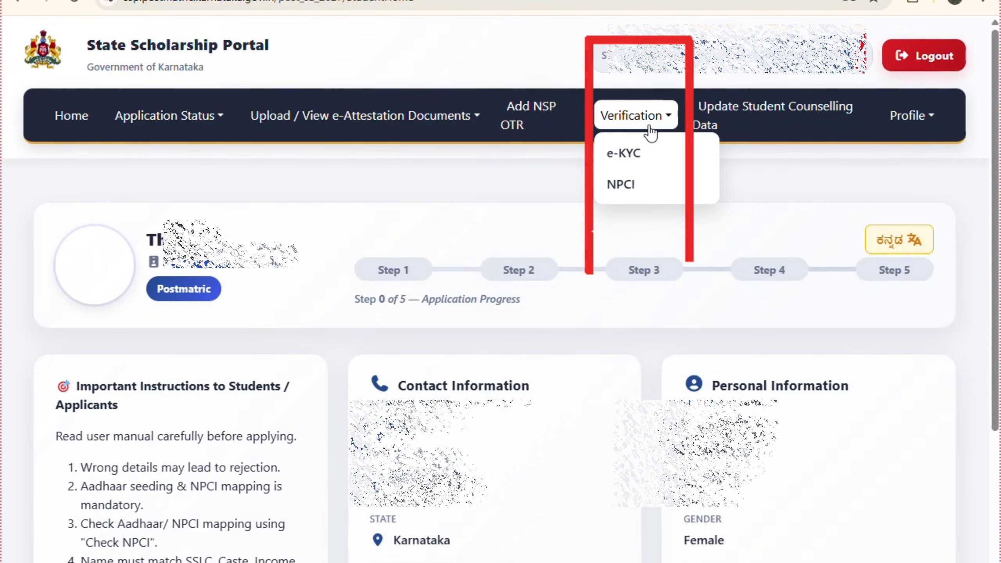
left_click(635, 152)
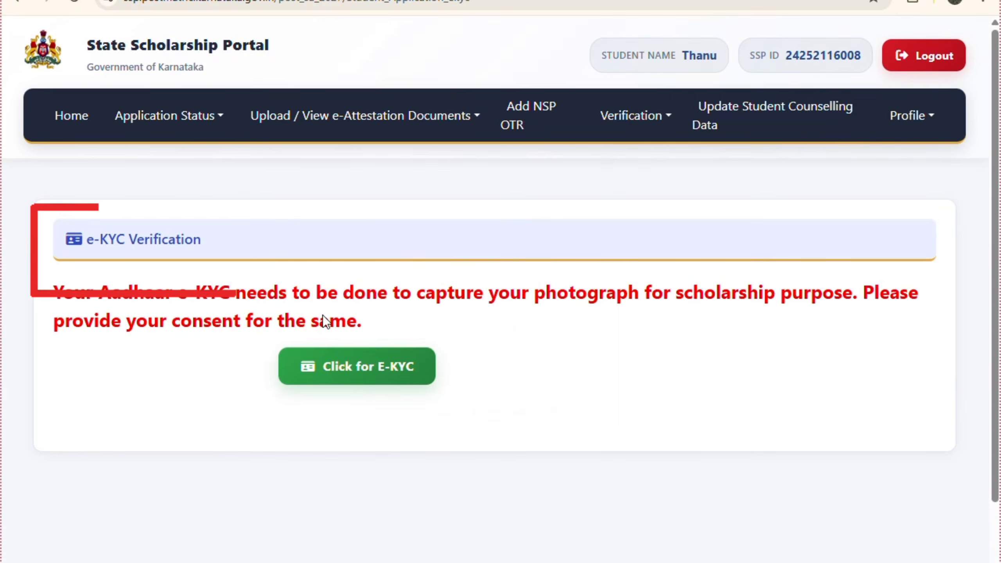
Step: Launch the Aadhaar e-KYC process on the Karnataka DBT e-KYC Service
left_click(361, 380)
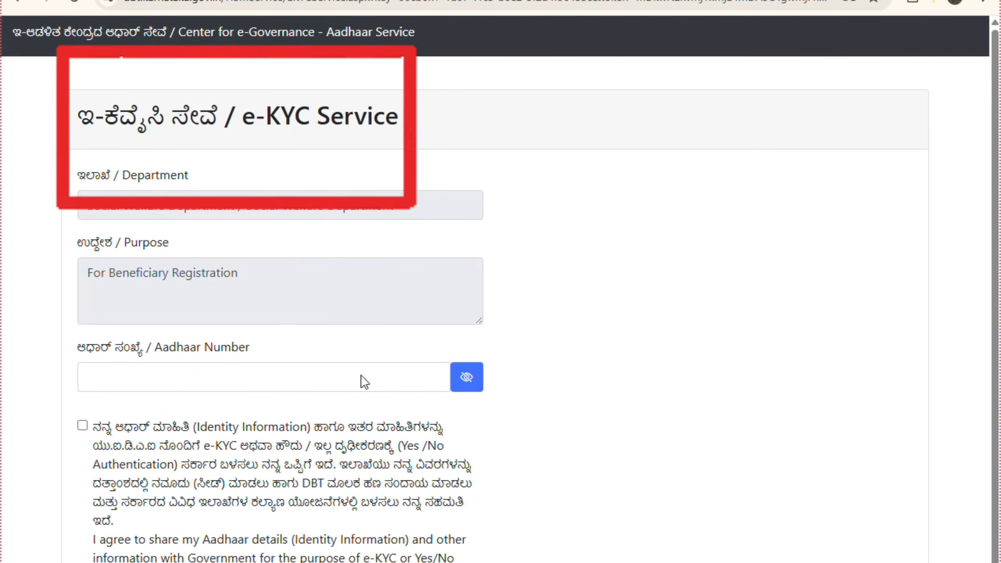
scroll(626, 280, "down", 2)
scroll(626, 280, "up", 2)
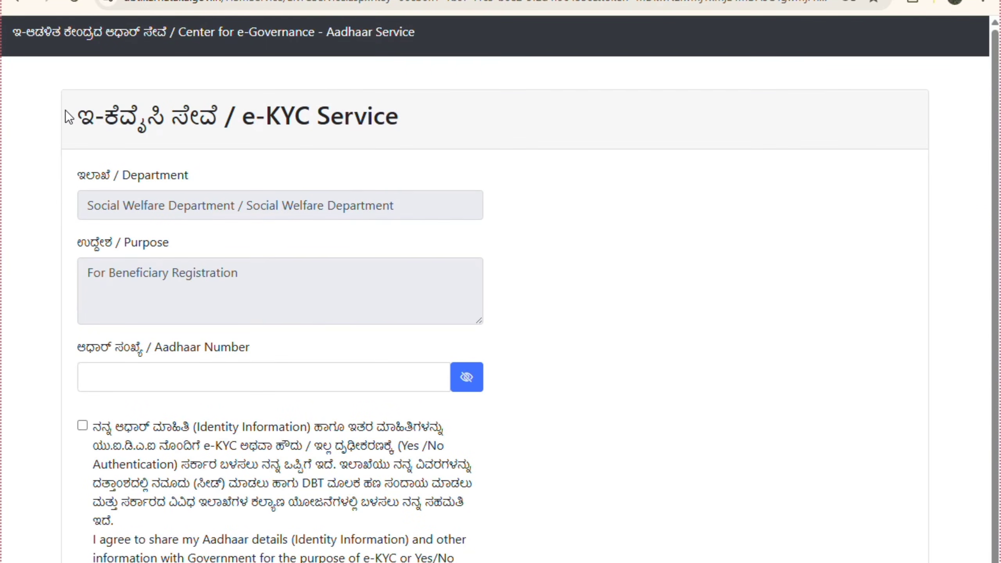
left_click_drag(67, 115, 360, 115)
scroll(603, 320, "down", 2)
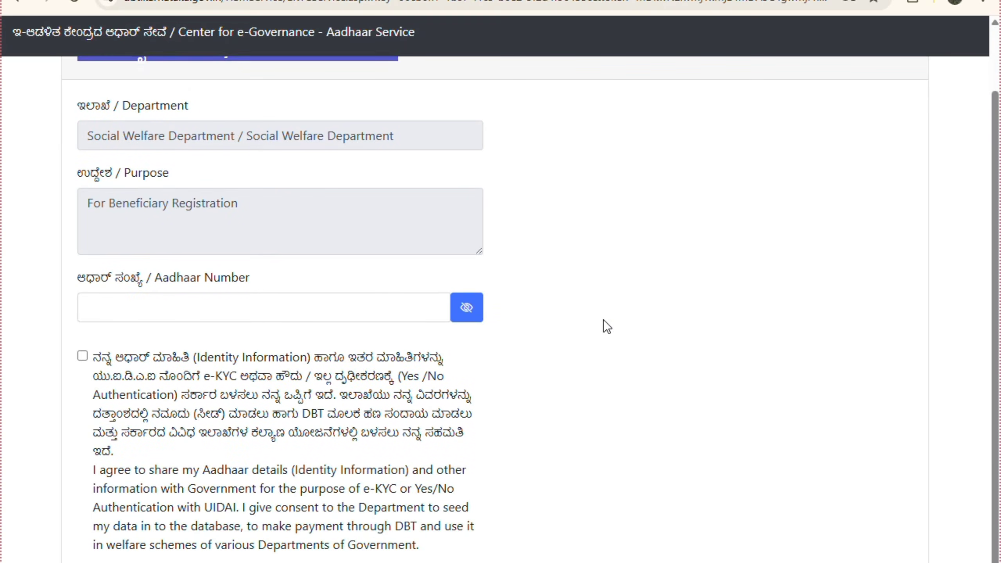
Step: Enter the Aadhaar number, give consent, choose OTP authentication and request an OTP
left_click(117, 319)
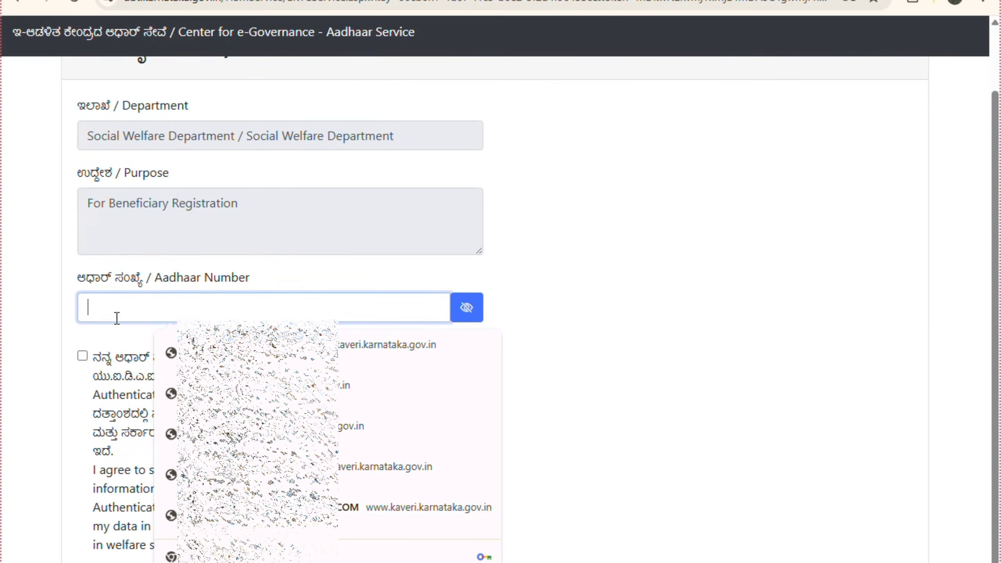
left_click(936, 308)
left_click_drag(261, 280, 3, 273)
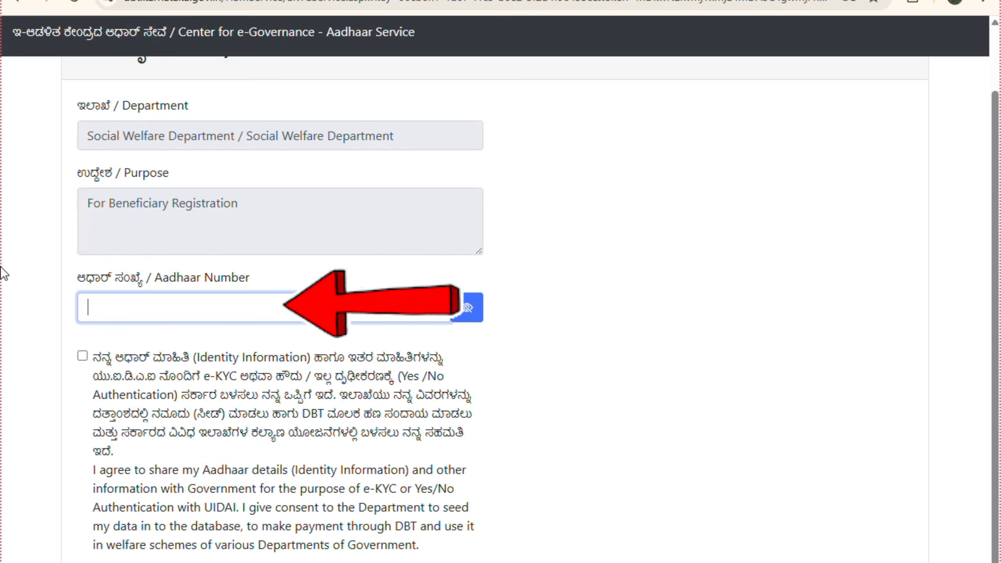
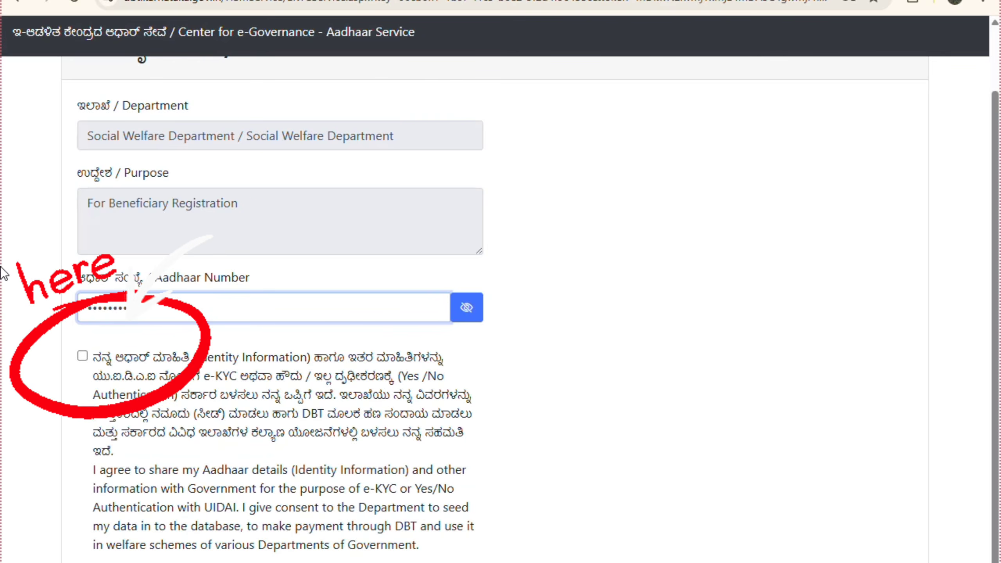
left_click(83, 356)
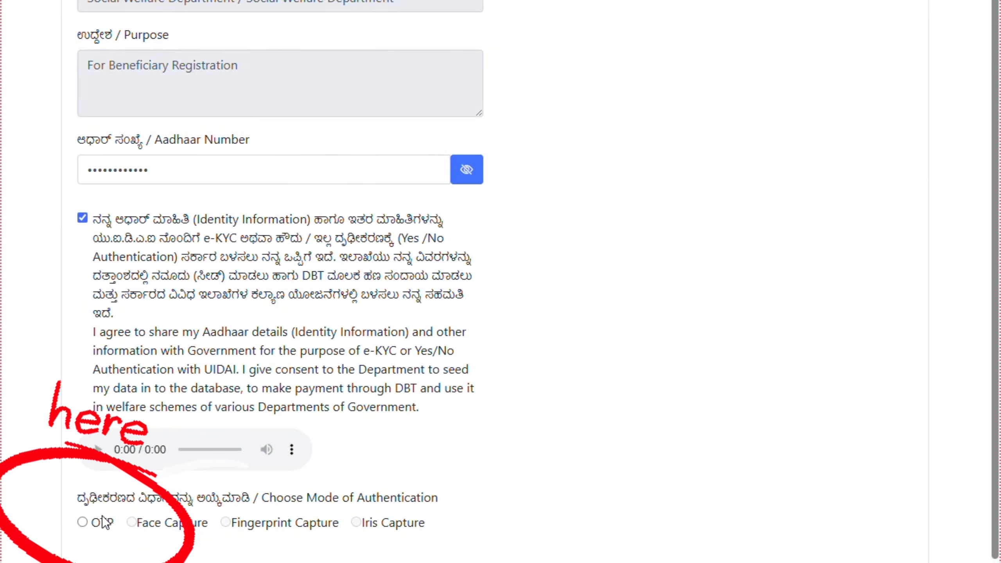
left_click(83, 522)
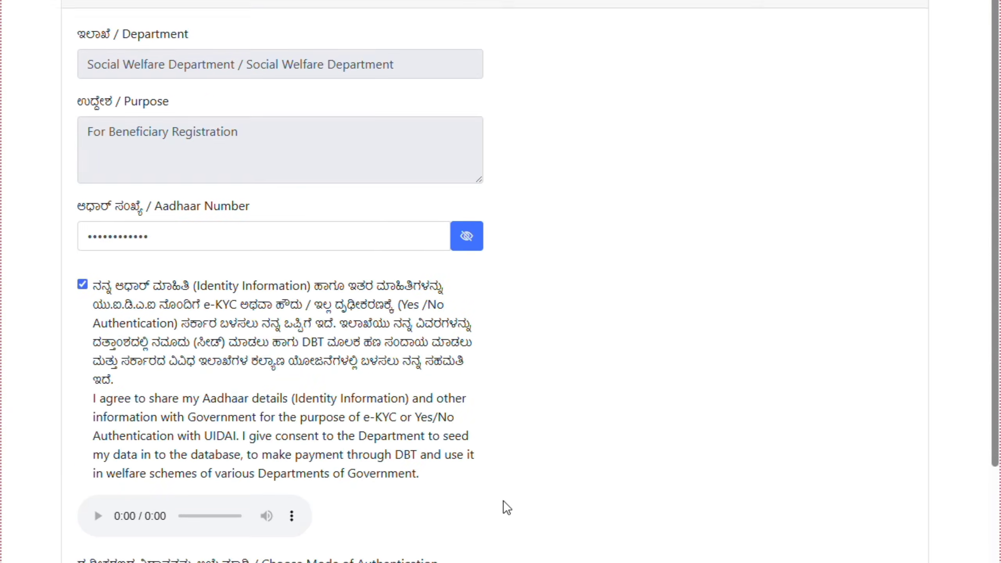
scroll(503, 500, "down", 3)
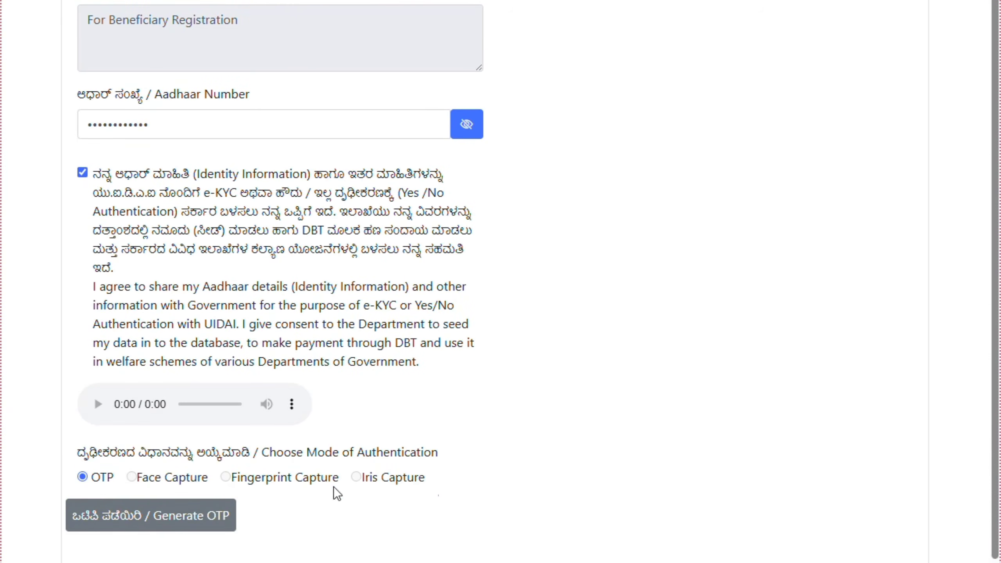
left_click(176, 516)
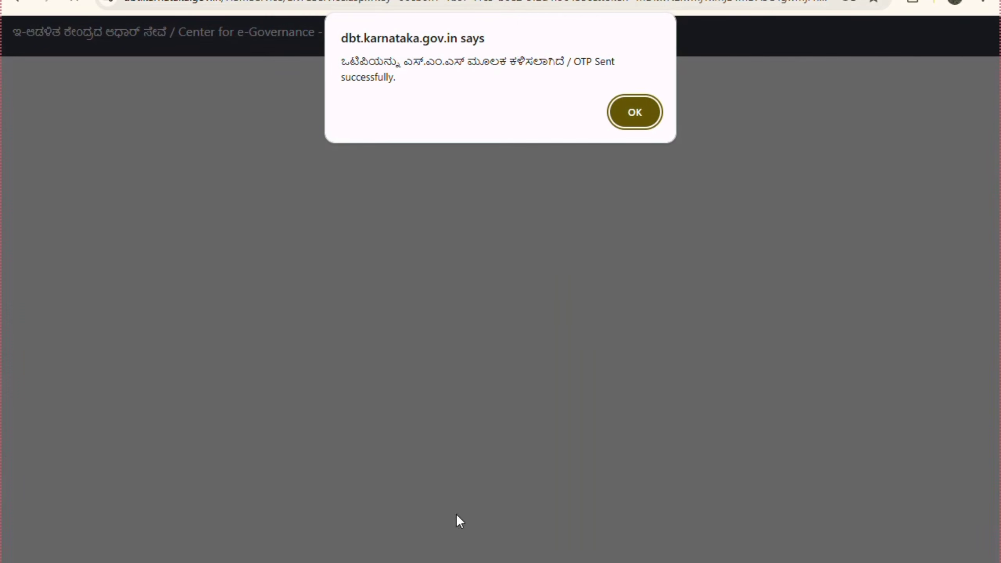
Step: Acknowledge the OTP-sent alert and submit the received OTP to complete e-KYC
left_click(635, 112)
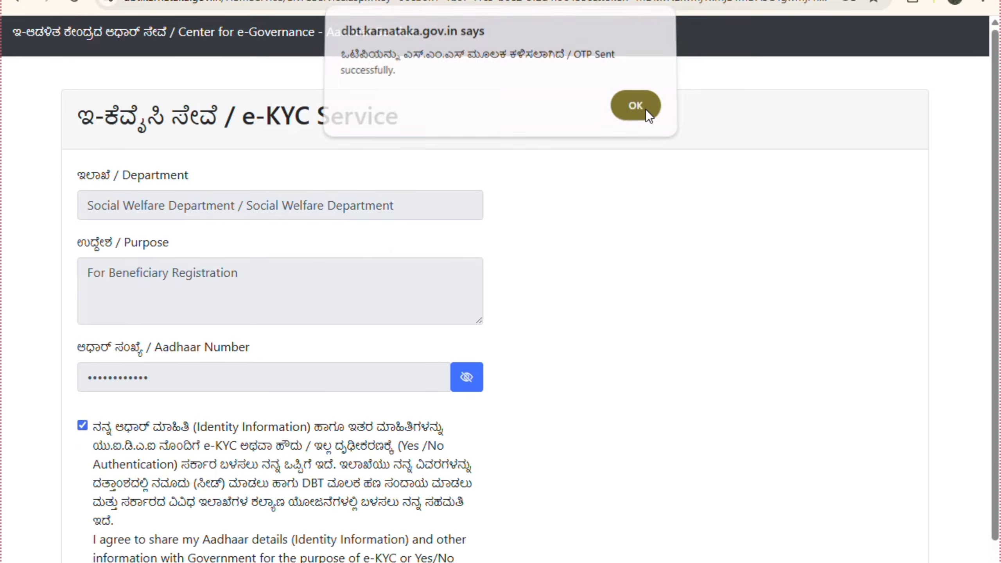
scroll(565, 258, "down", 10)
left_click(100, 407)
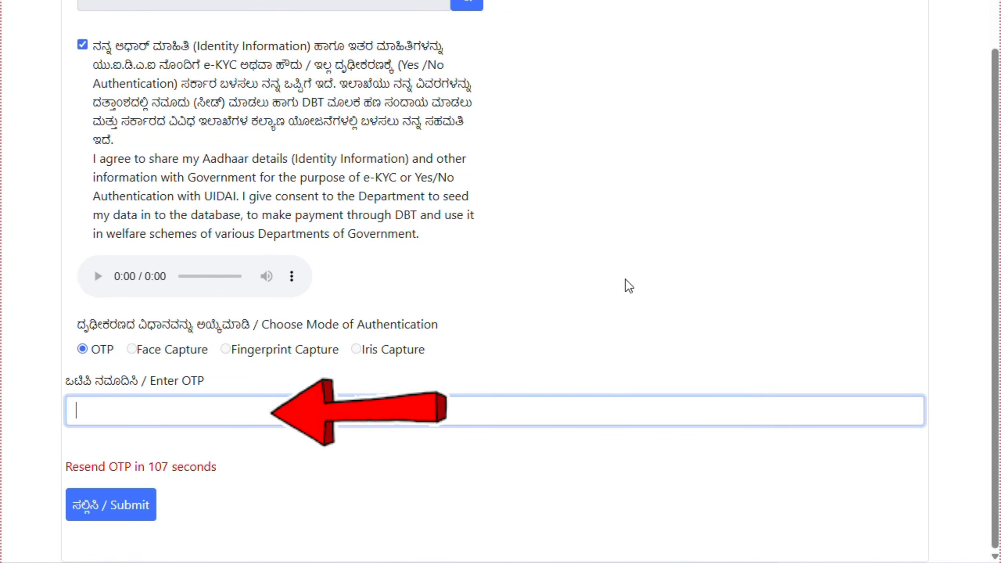
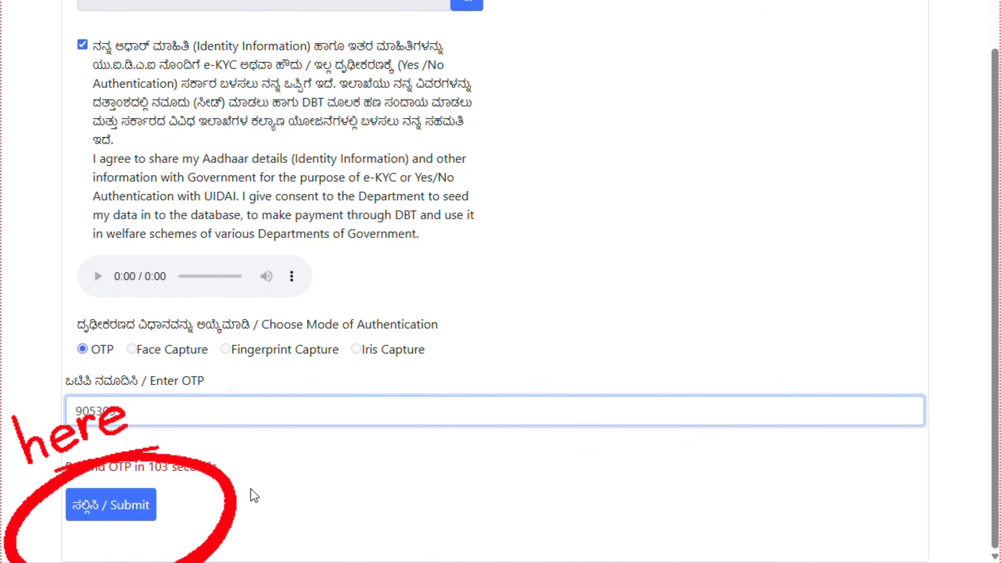
left_click(138, 509)
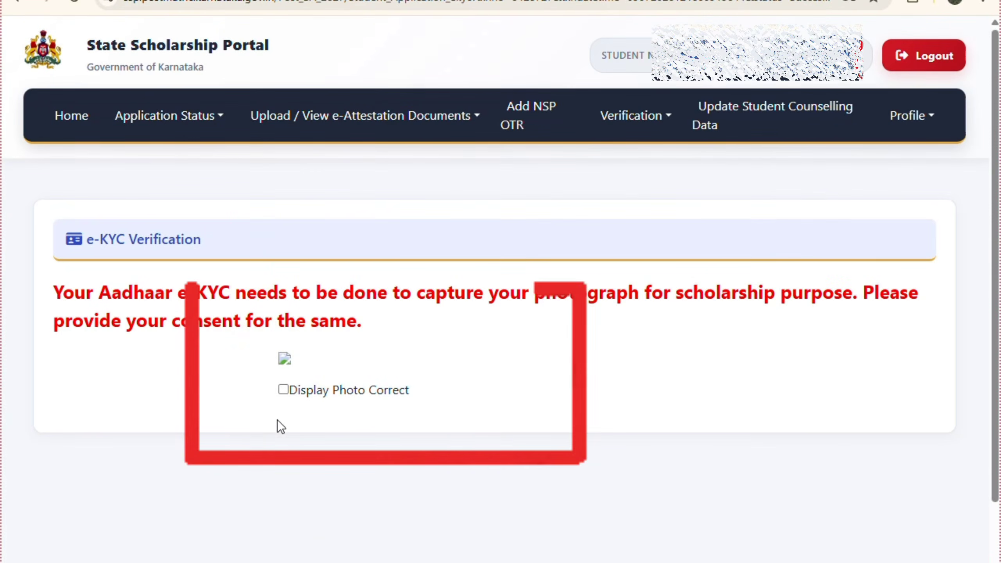
Step: Mark 'Display Photo Correct', save it, and dismiss the Data Saved Successfully message
left_click(283, 390)
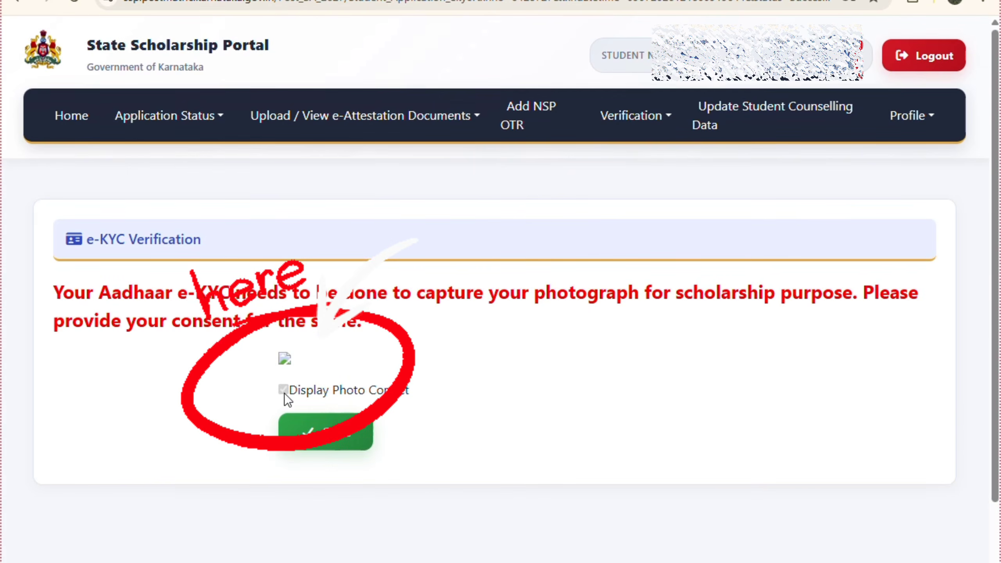
left_click(336, 434)
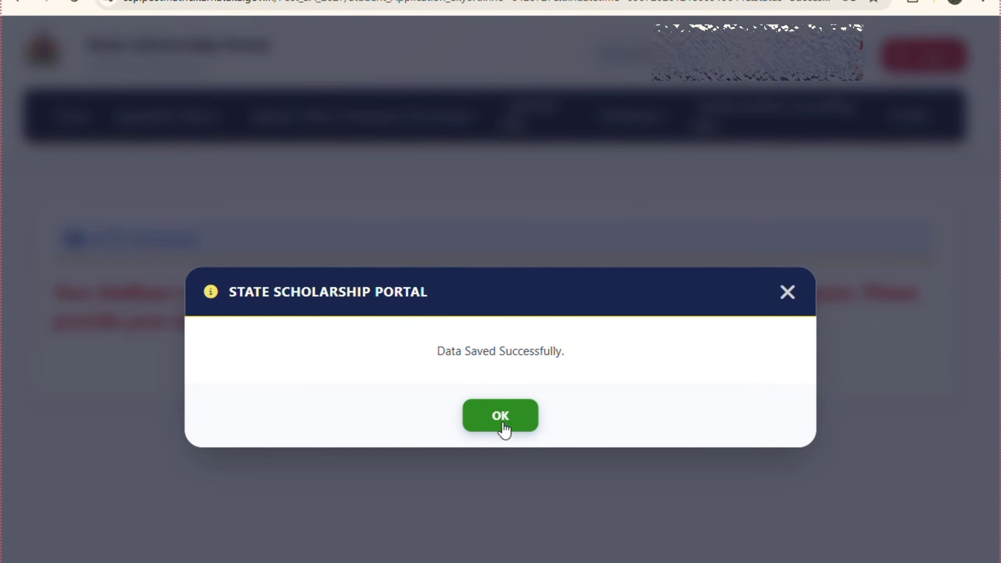
left_click(504, 429)
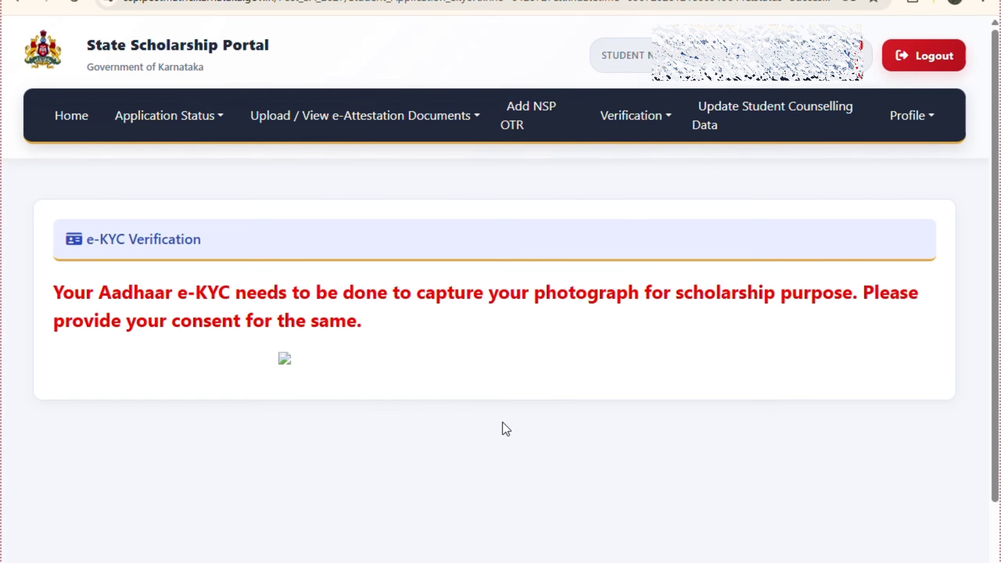
Step: Run the NPCI check, showing INDIAN OVERSEAS BANK as Seeded and Active, then close it
mouse_move(628, 113)
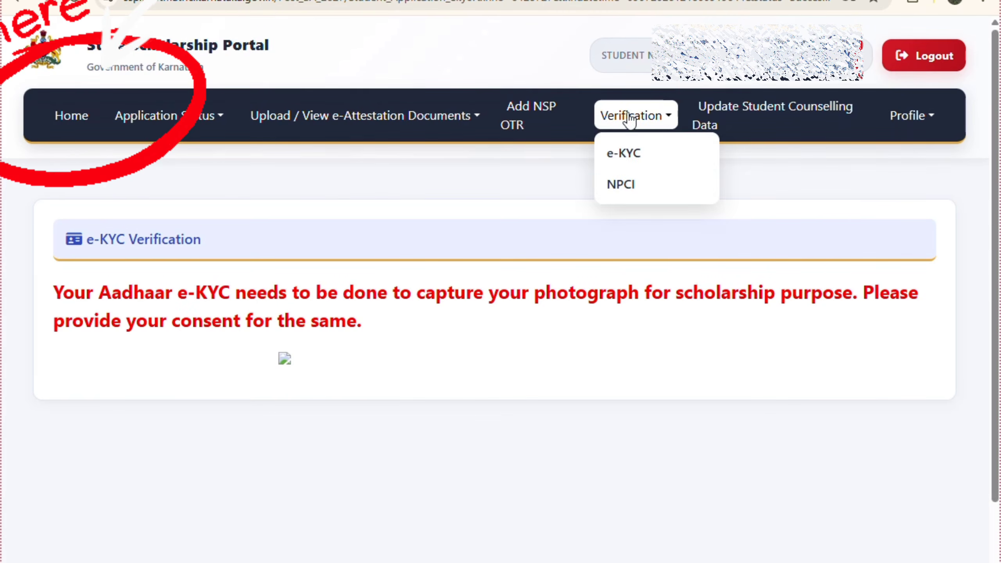
left_click(57, 110)
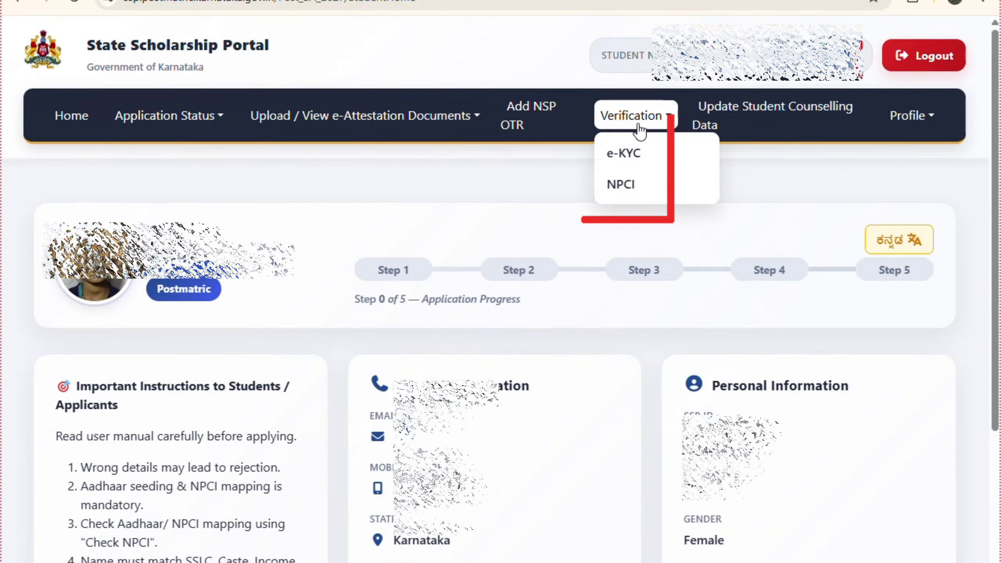
mouse_move(637, 127)
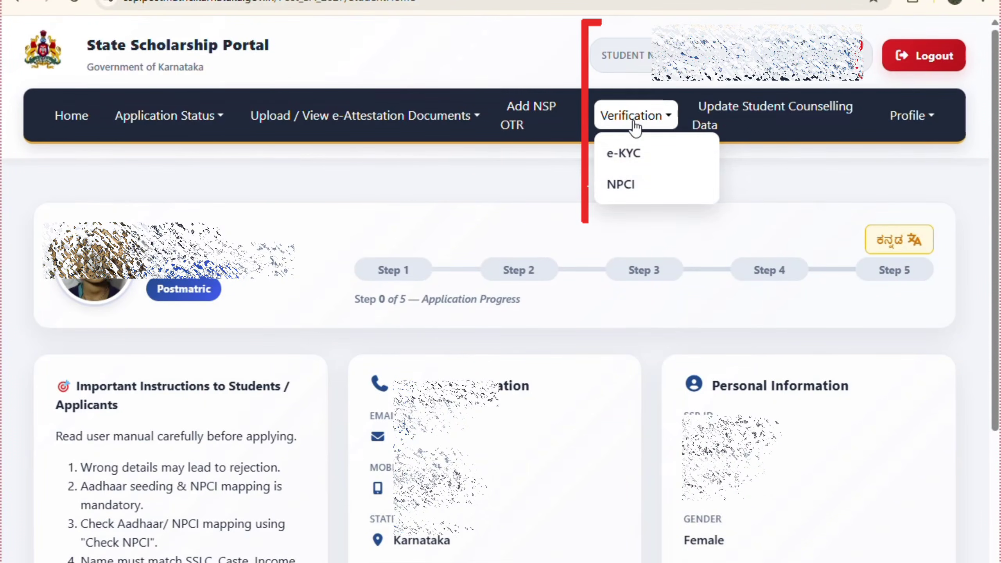
left_click(625, 185)
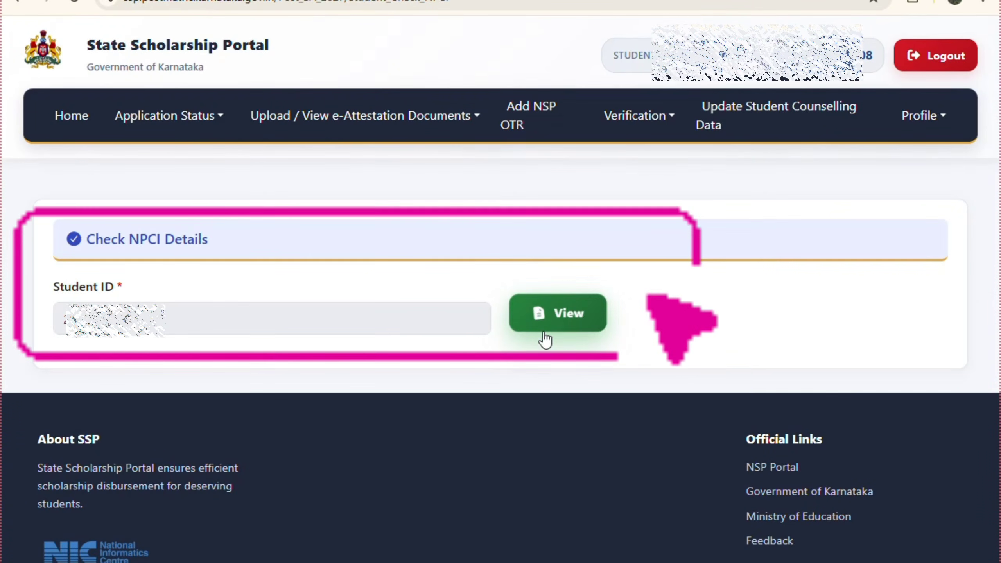
left_click(582, 318)
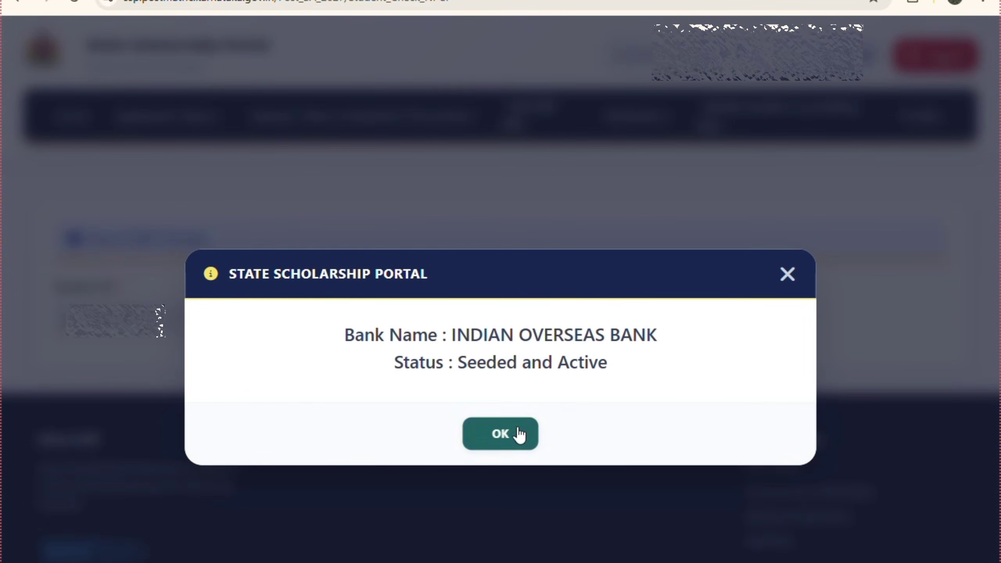
left_click(500, 434)
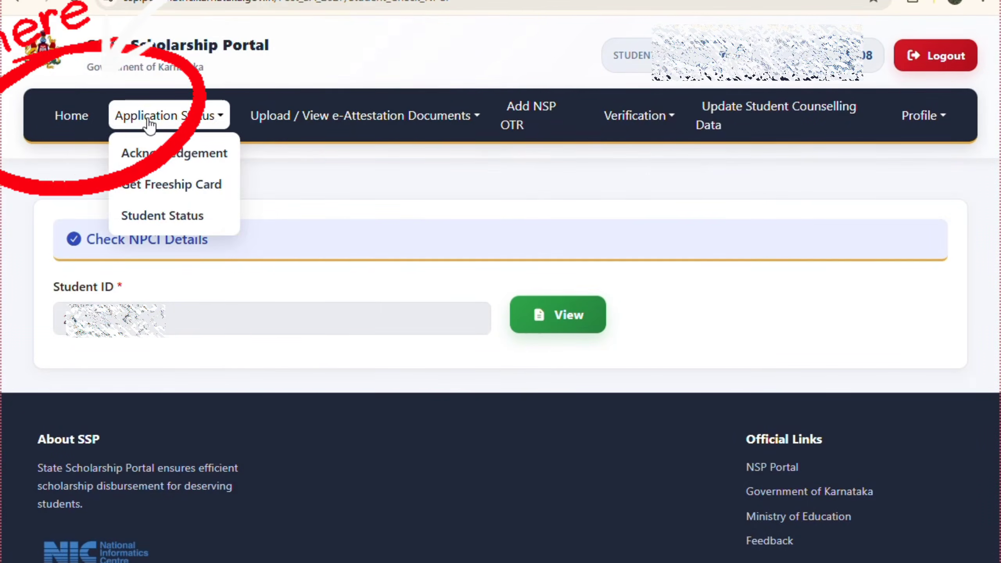
Step: Go back to the student home dashboard showing progress at Step 0 of 5
left_click(58, 121)
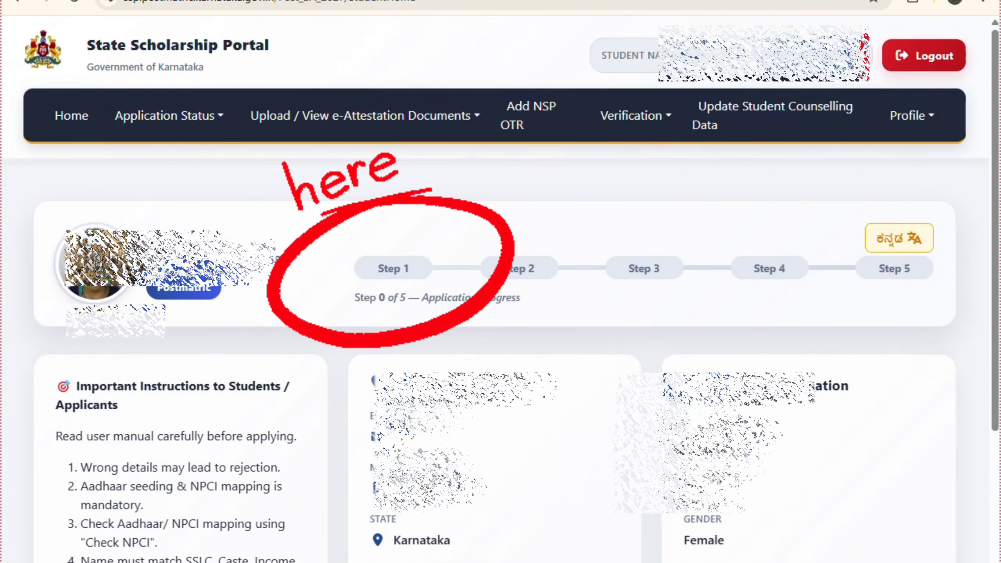
Step: Open Step 1 of the application and review the SSLC details form
left_click(399, 276)
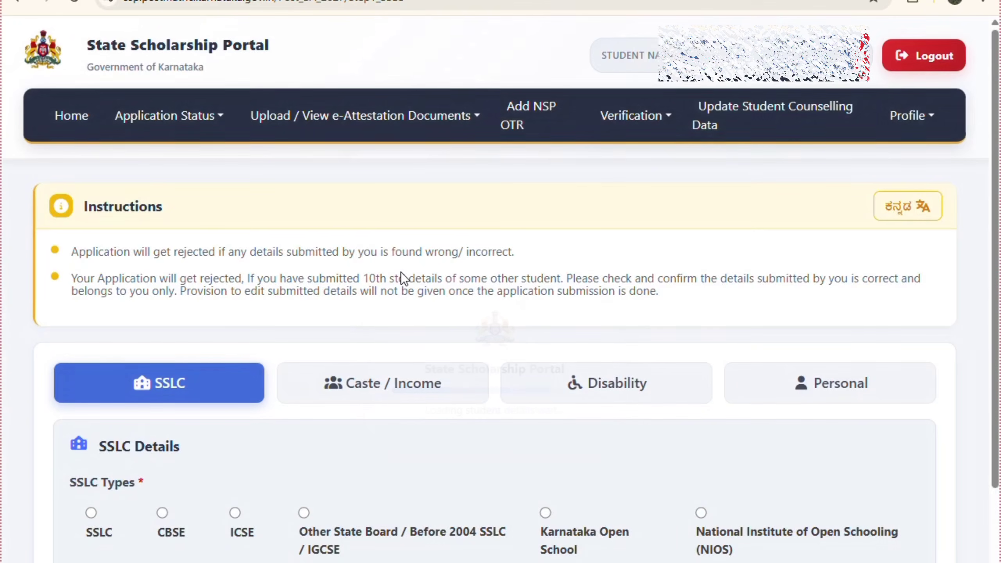
scroll(401, 271, "down", 3)
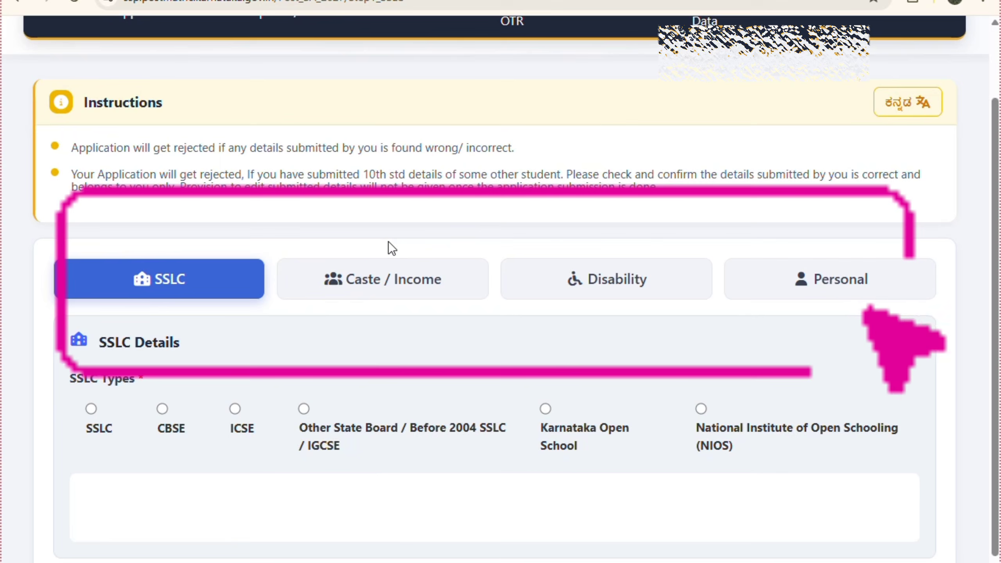
scroll(388, 241, "up", 3)
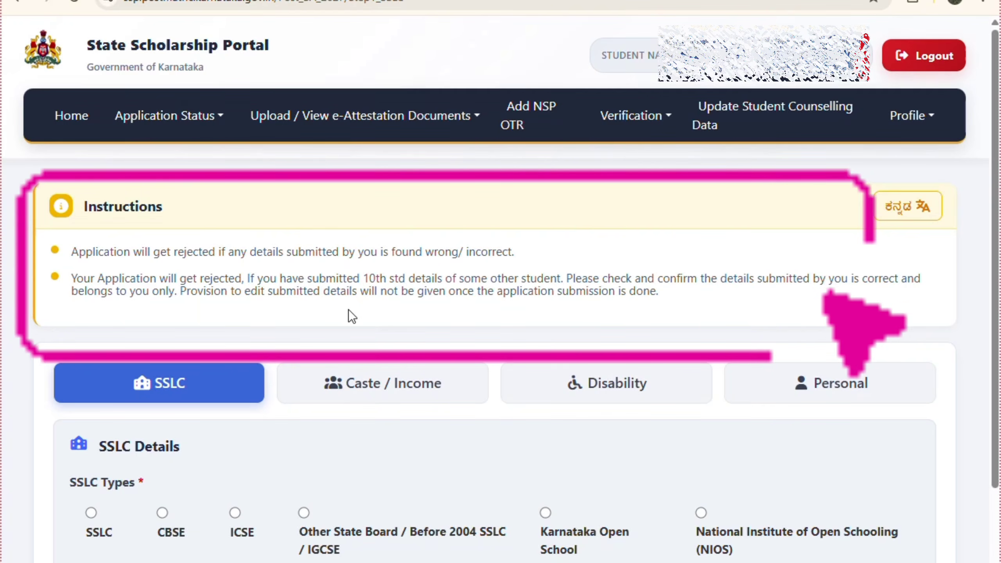
scroll(349, 310, "down", 3)
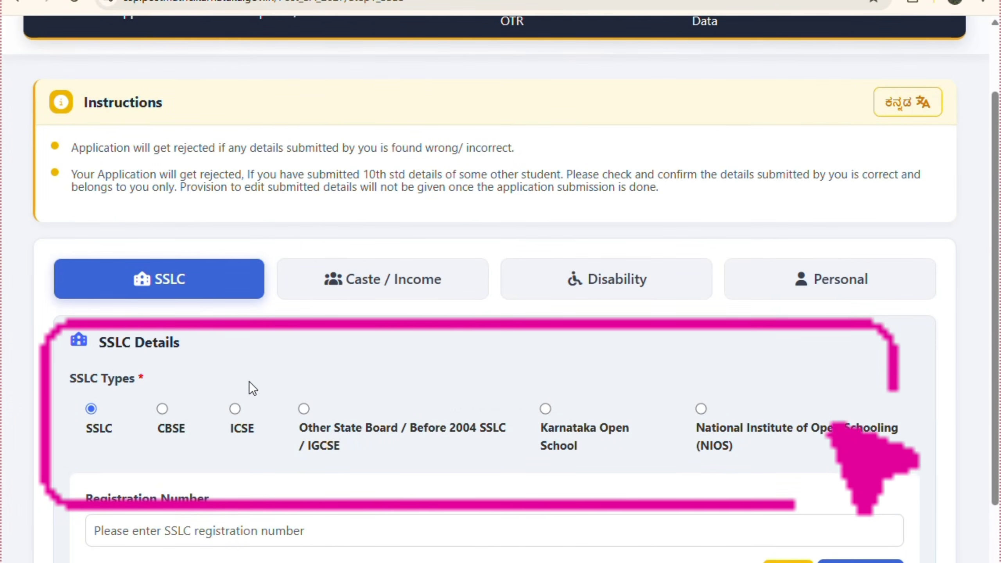
scroll(249, 382, "down", 1)
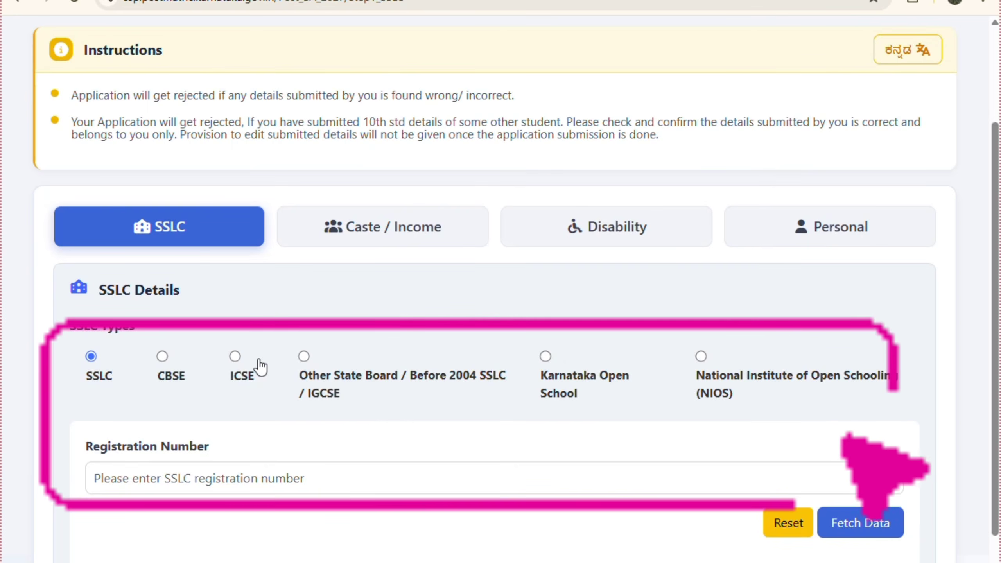
scroll(259, 367, "down", 3)
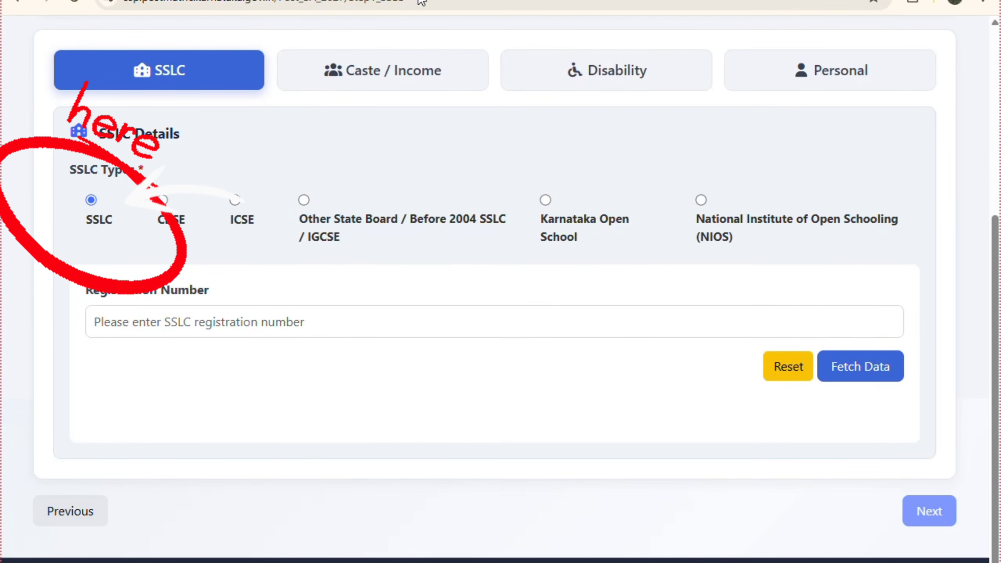
scroll(440, 111, "up", 1)
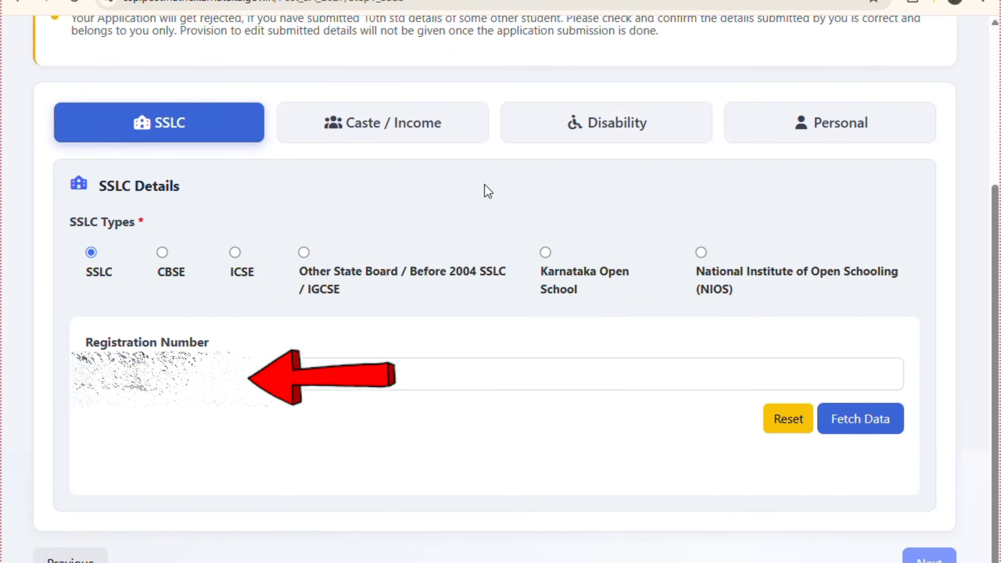
scroll(486, 201, "down", 1)
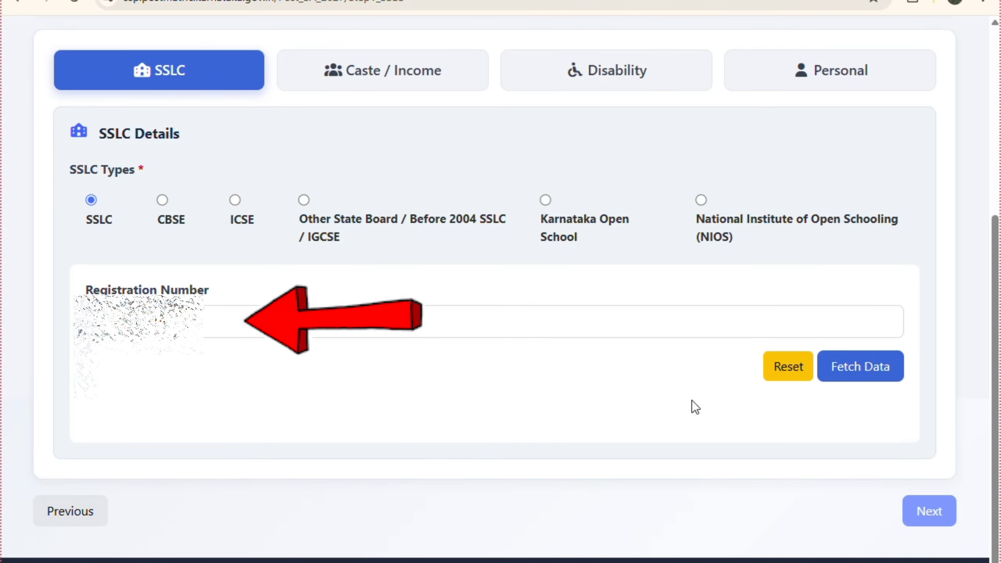
Step: Fetch the SSLC record, accept the name match, confirm the details, and save and proceed
left_click(881, 370)
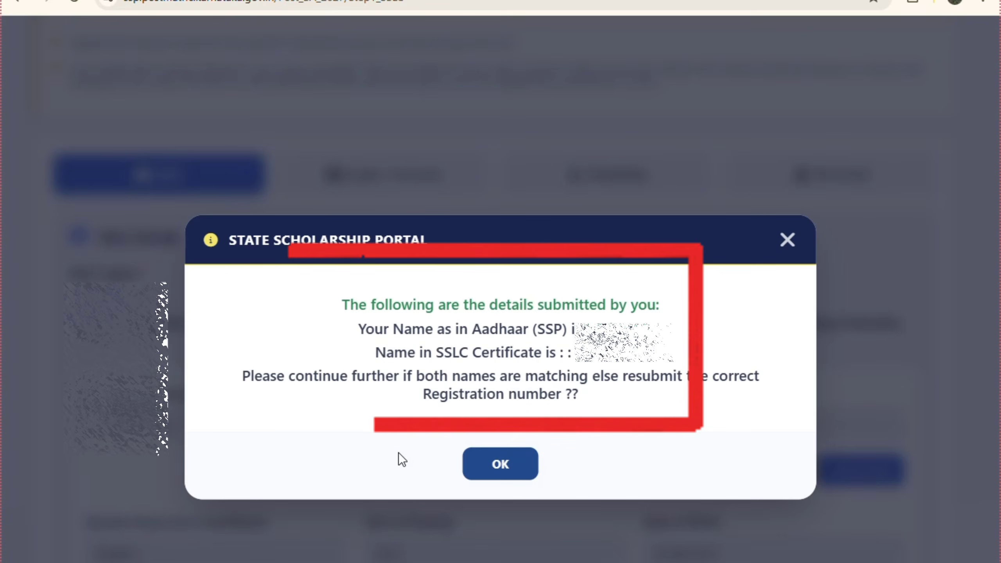
left_click(499, 465)
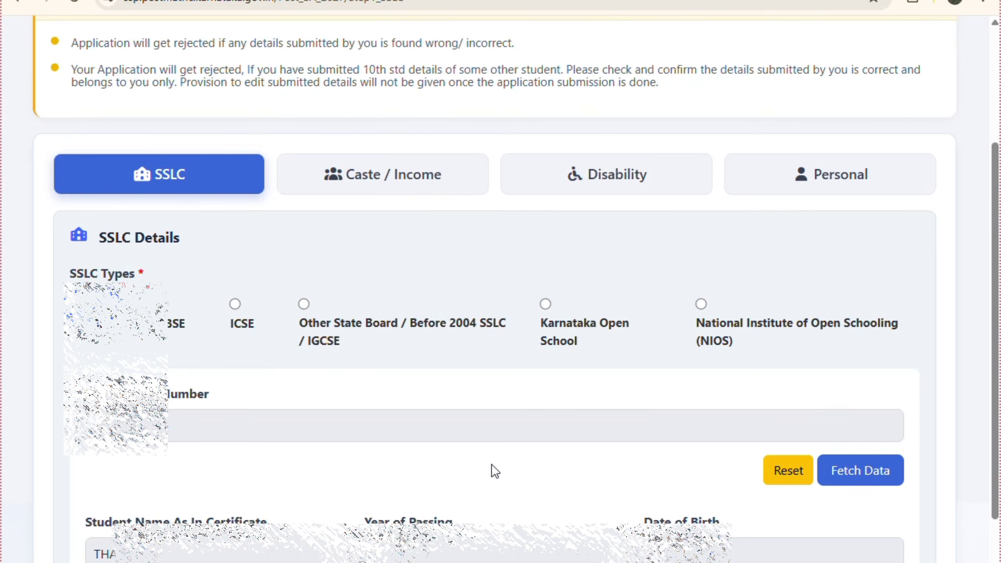
scroll(492, 465, "down", 5)
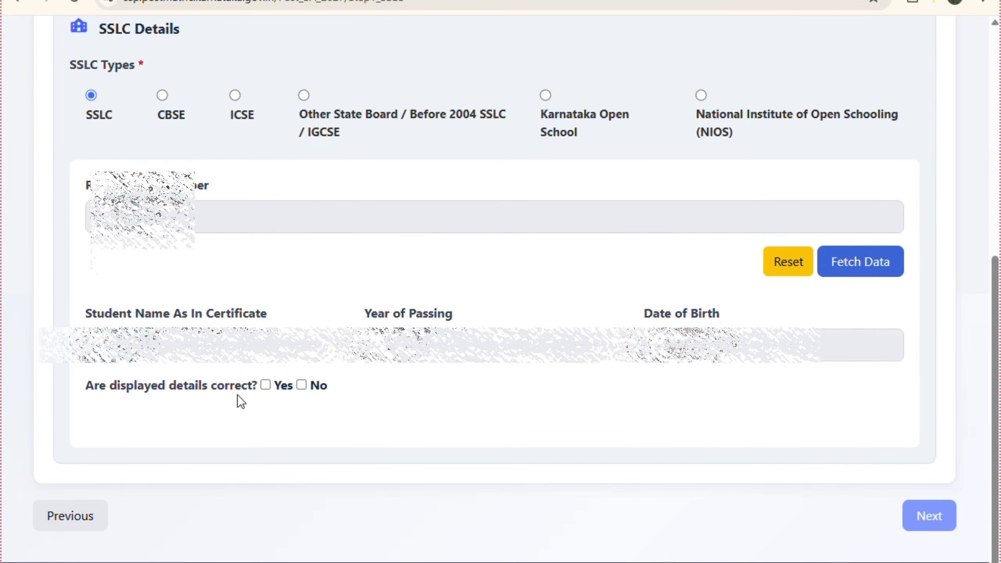
left_click(269, 386)
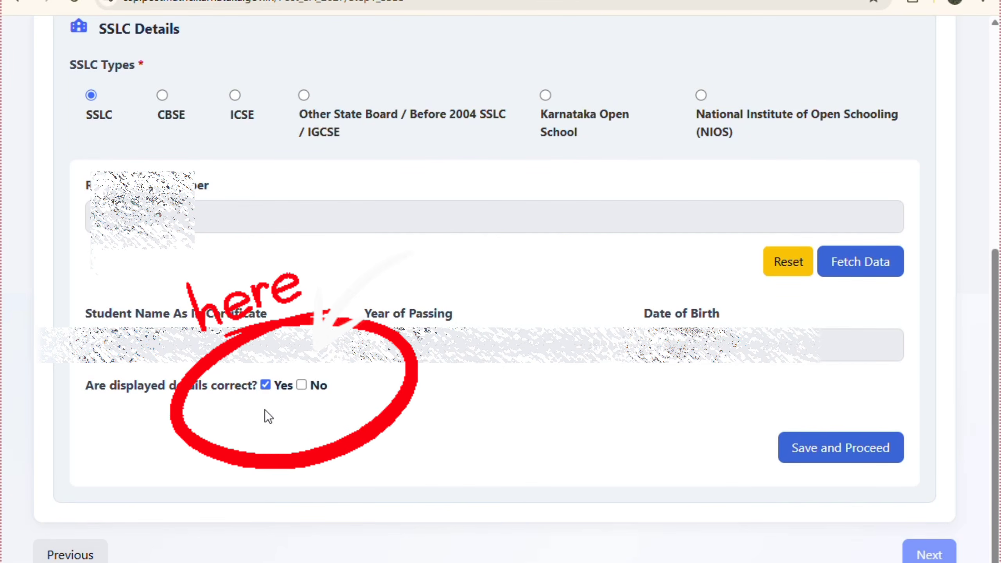
left_click(822, 458)
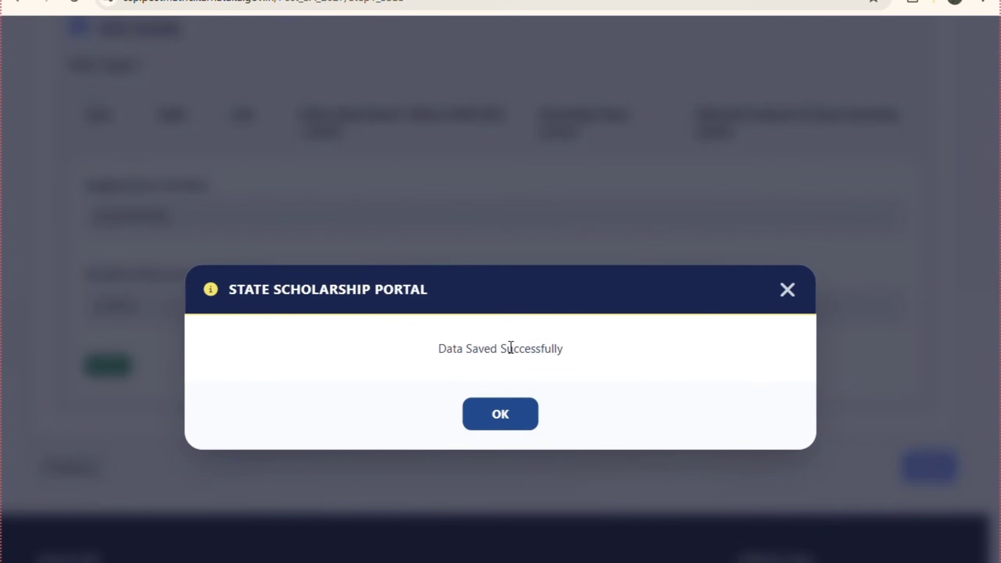
Step: Answer Yes to having caste and income certificates and set religion to HINDU
left_click(509, 422)
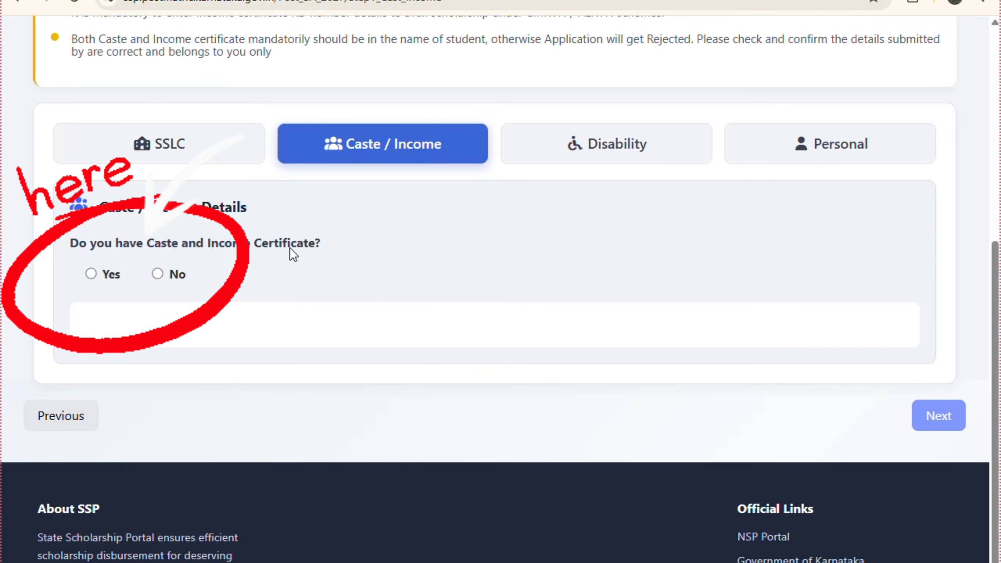
left_click(91, 274)
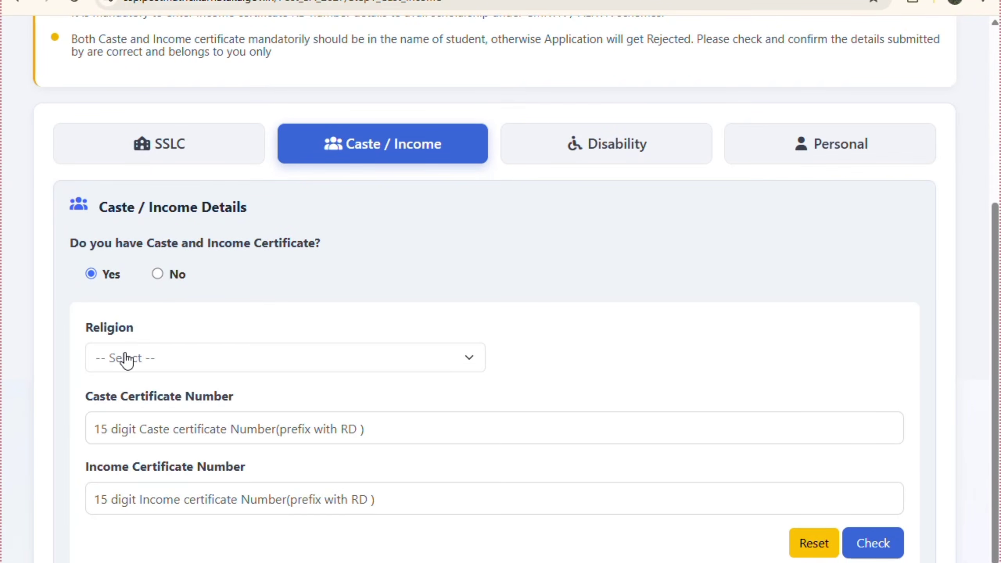
left_click(127, 360)
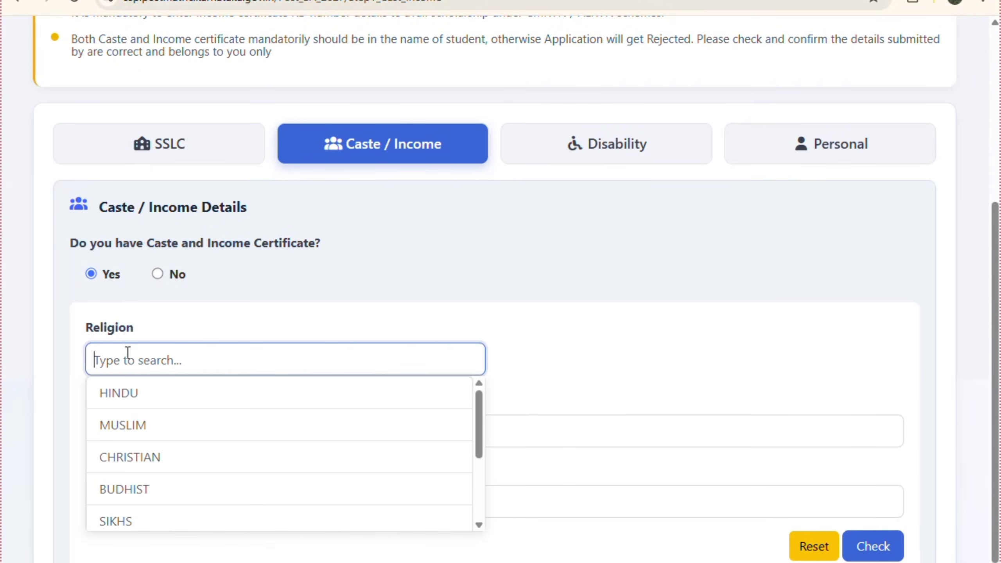
left_click(134, 392)
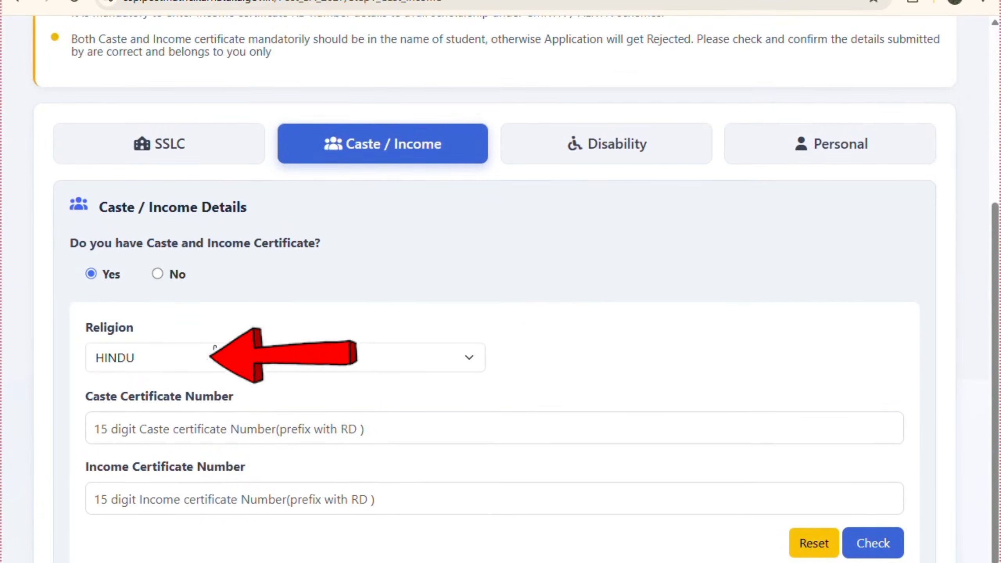
Step: Paste the caste and income certificate numbers and verify them, loading sub caste Bhovi and income 35000
scroll(197, 355, "down", 3)
left_click(221, 328)
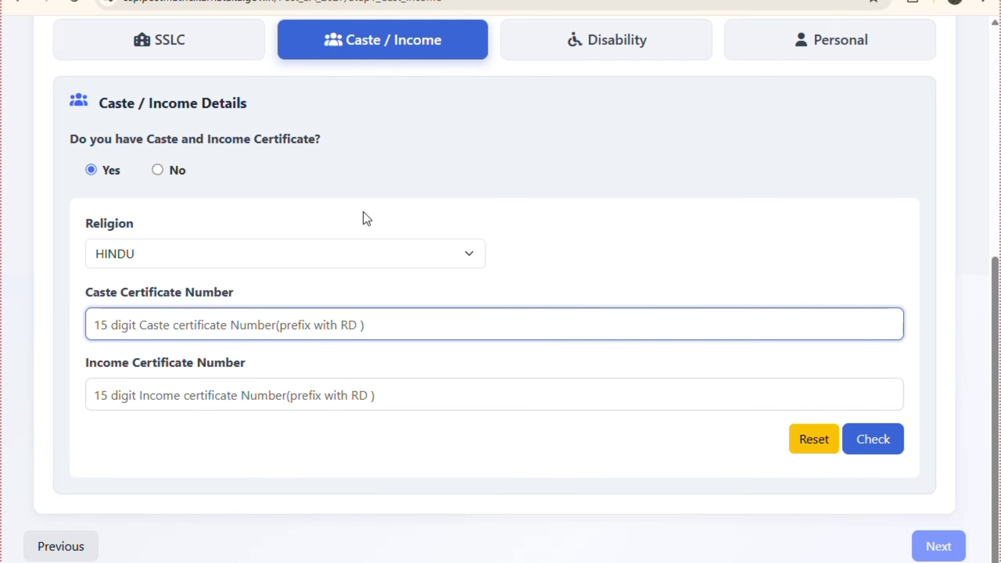
key("ctrl+v")
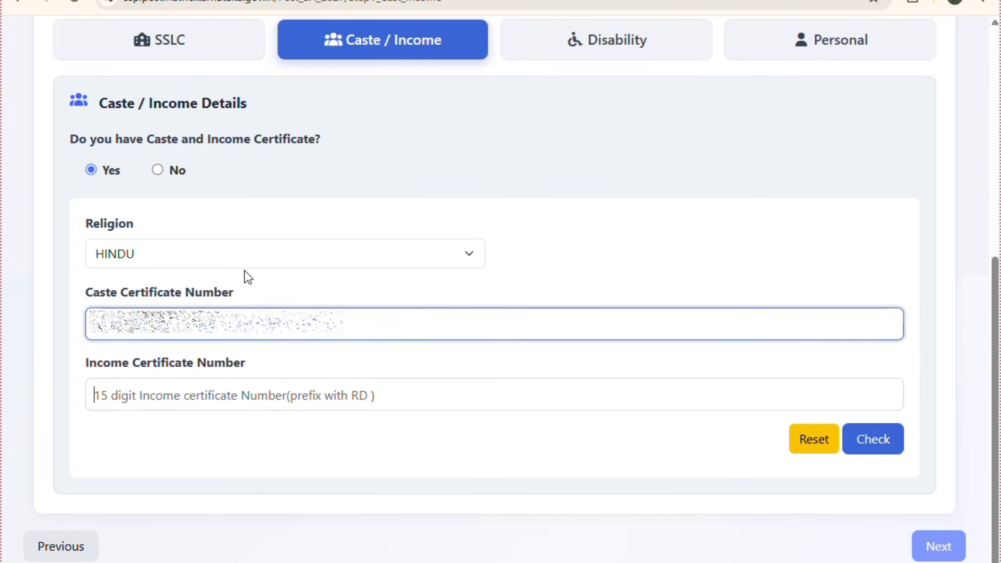
key("Tab")
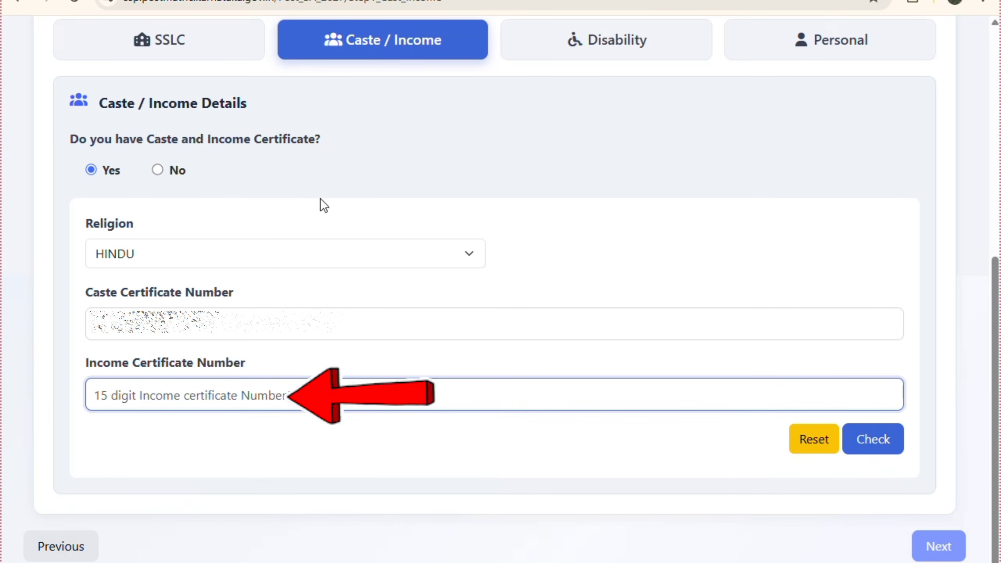
type("rd")
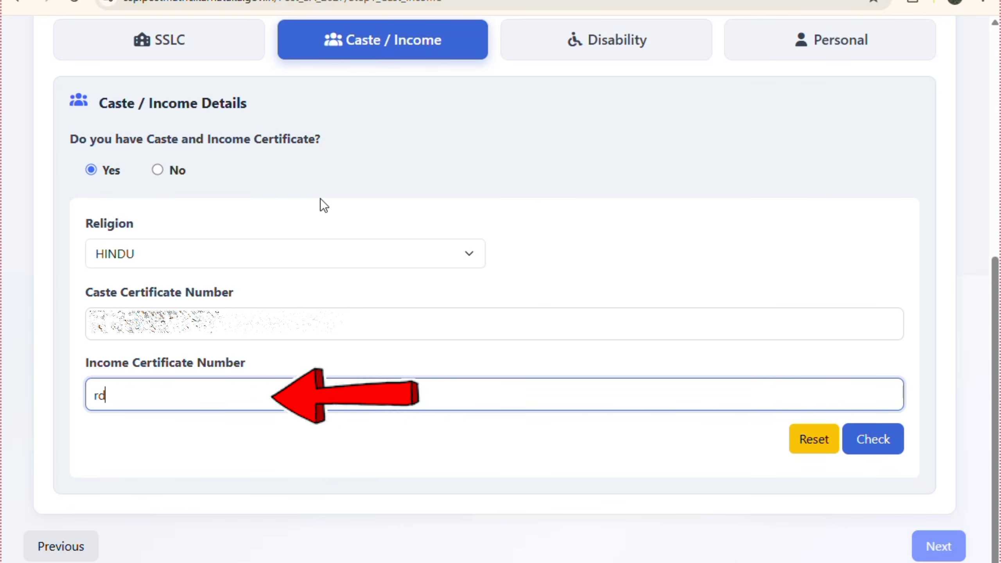
key("ctrl+v")
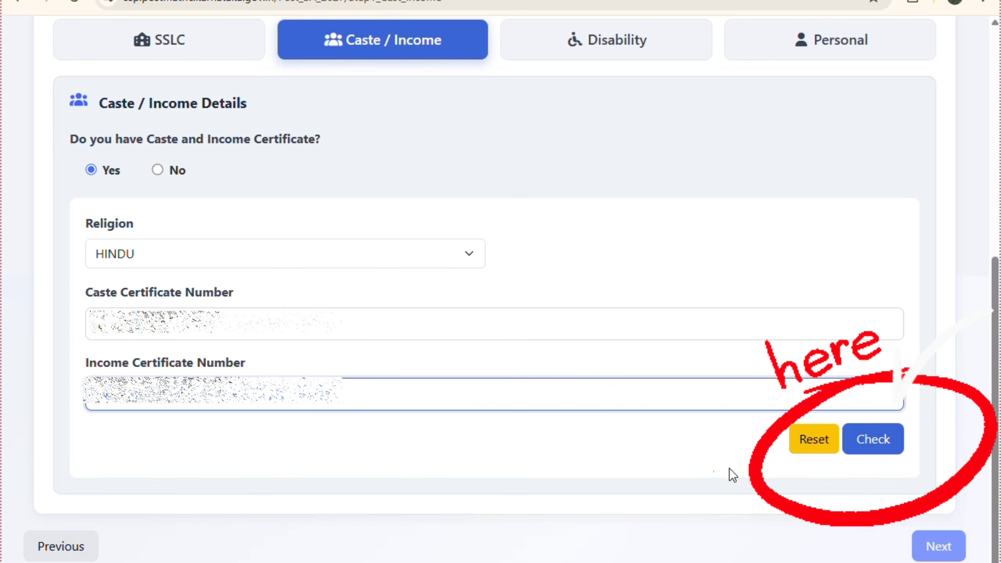
left_click(894, 454)
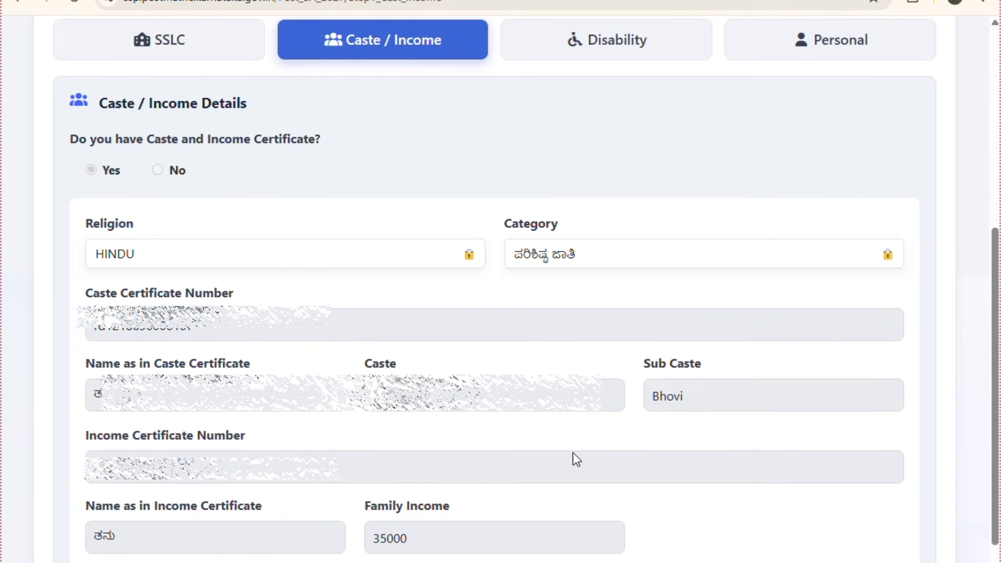
Step: Confirm the caste/income details as correct, save them, and accept the certificate name match
scroll(620, 479, "down", 5)
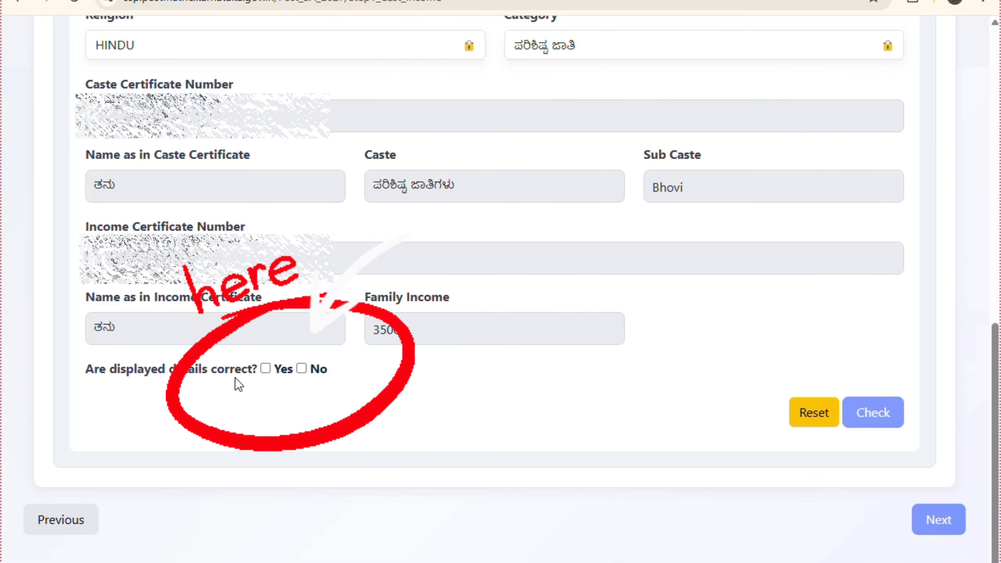
left_click(266, 373)
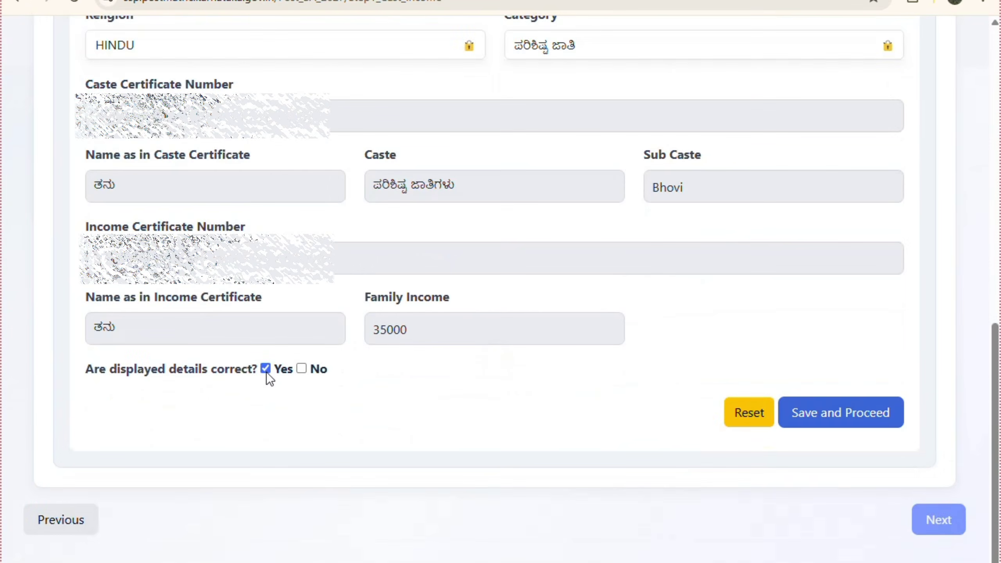
left_click(836, 428)
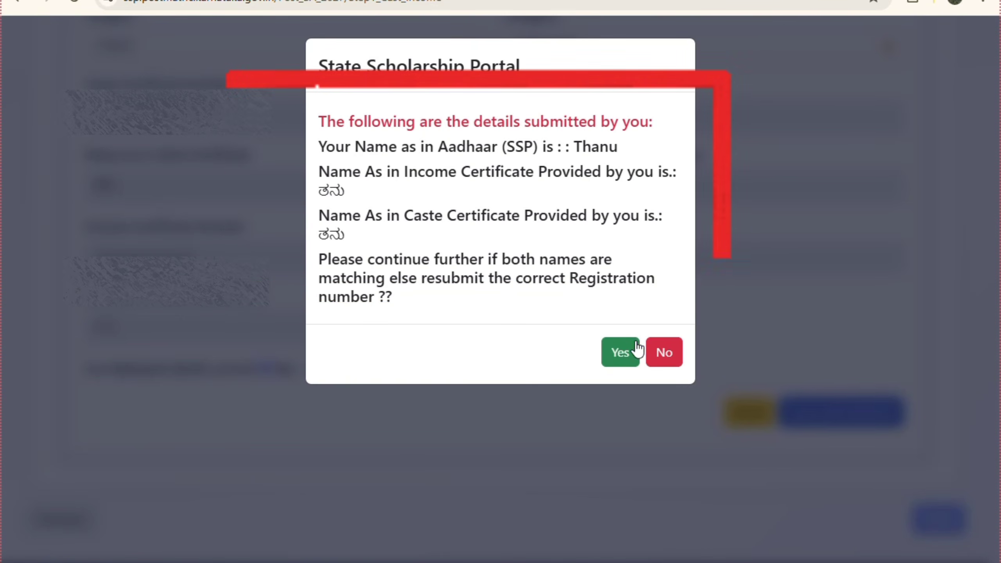
left_click(624, 356)
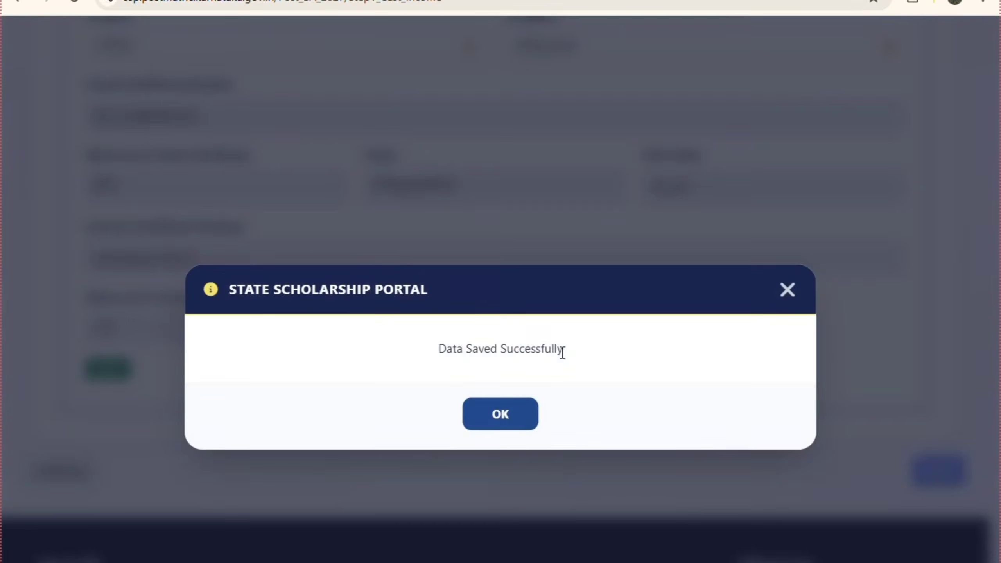
left_click(501, 419)
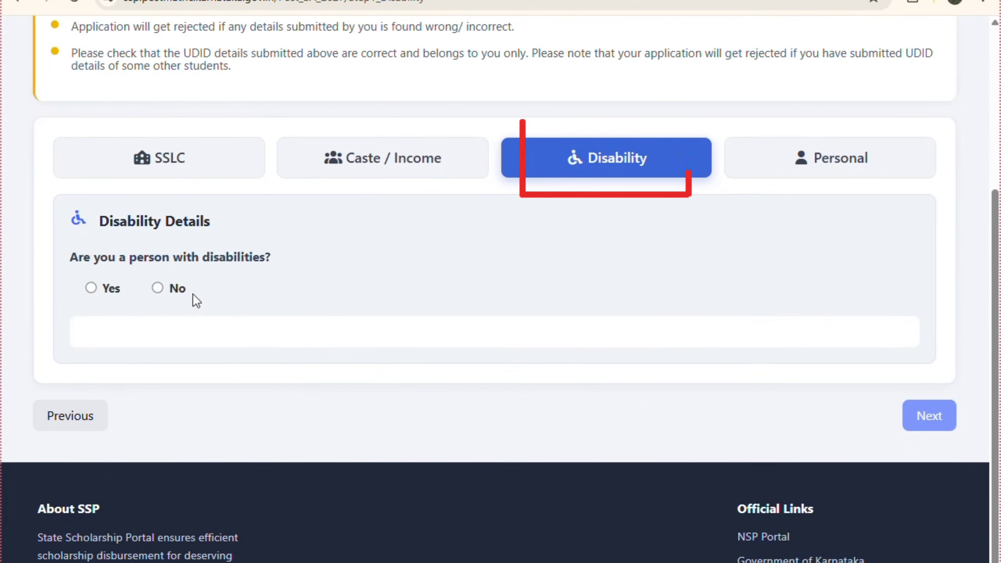
Step: Answer No to the disability question and save the disability details
left_click(157, 288)
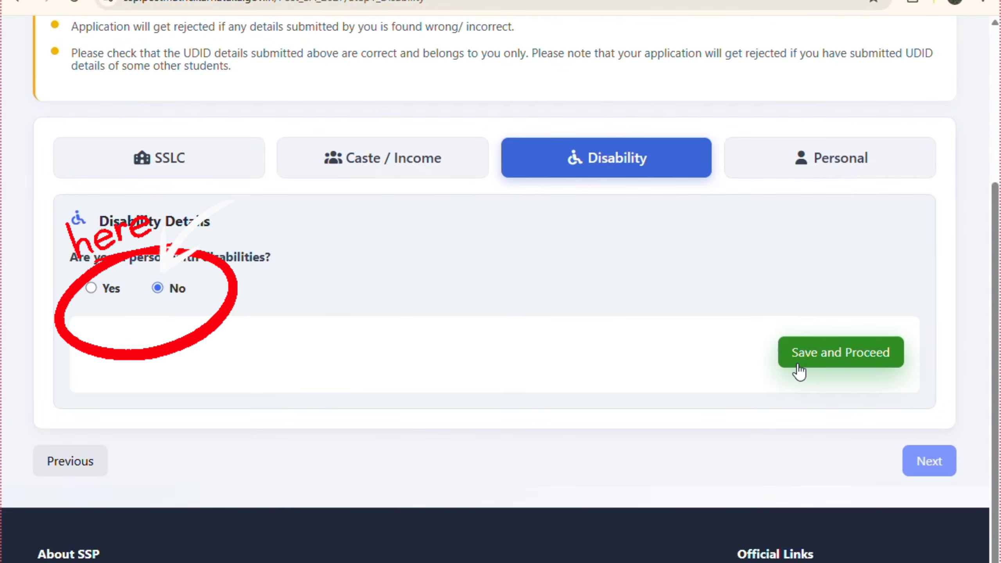
left_click(818, 369)
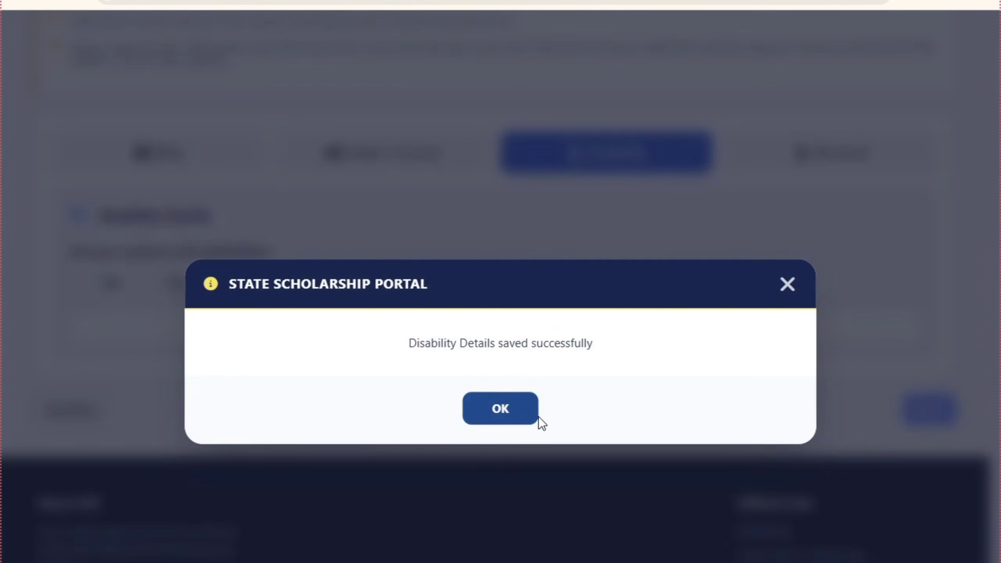
left_click(511, 413)
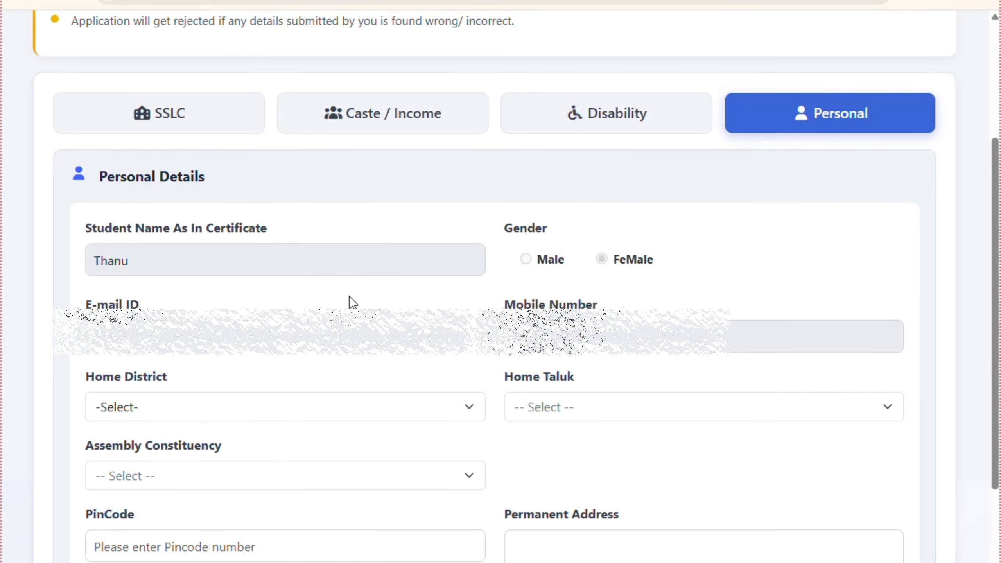
Step: Choose RAMANAGARA as the Home District
scroll(351, 299, "down", 5)
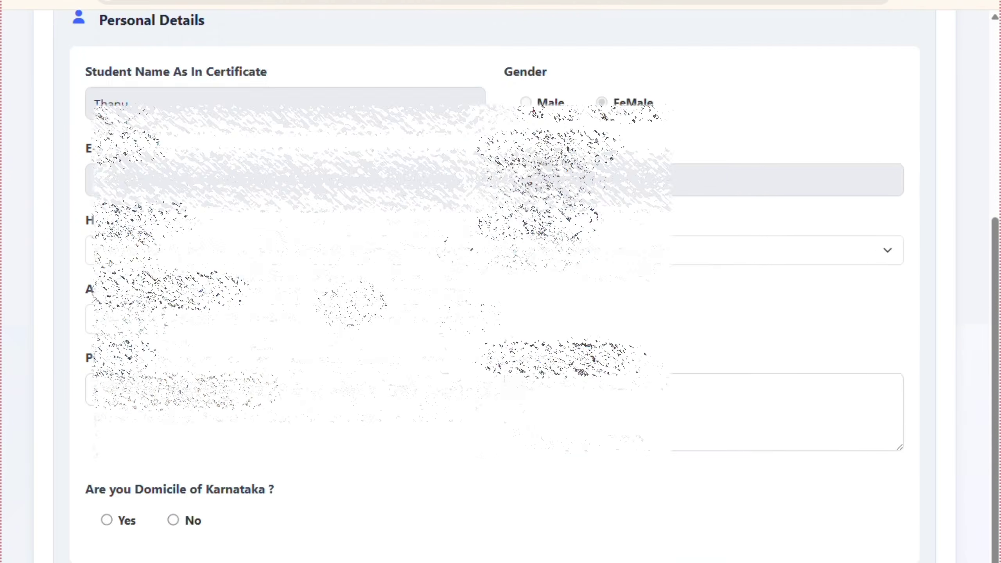
scroll(351, 297, "down", 1)
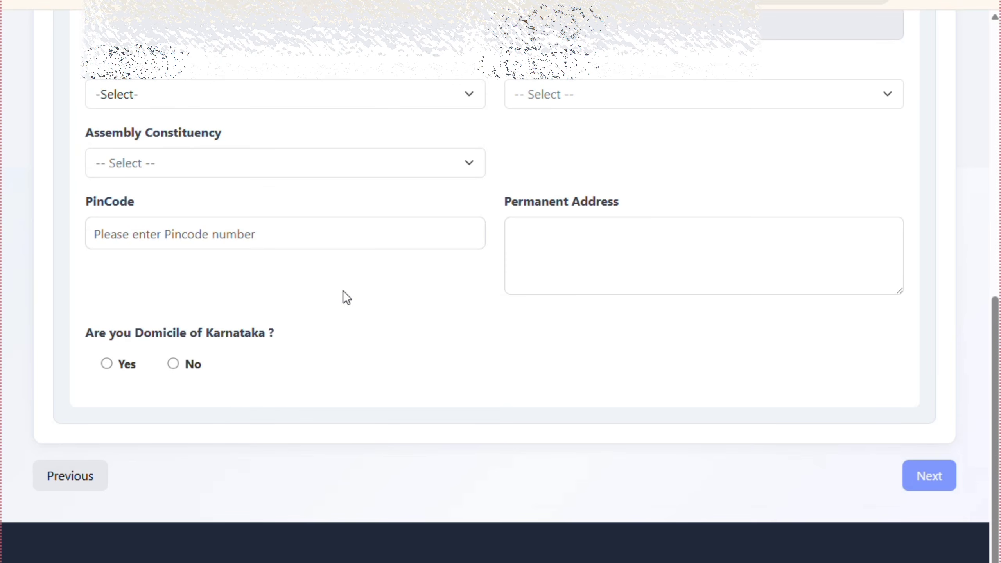
left_click(162, 94)
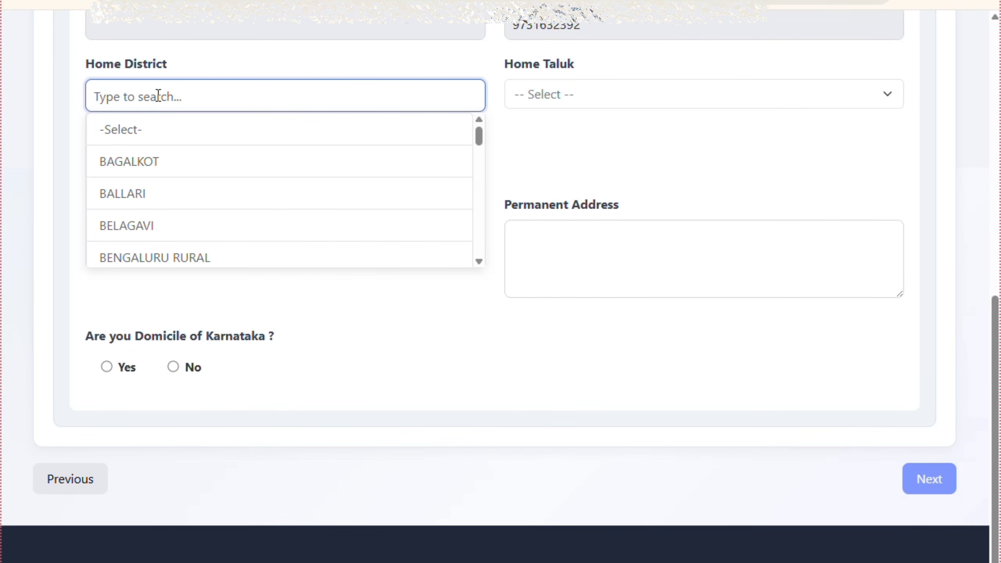
scroll(130, 212, "down", 15)
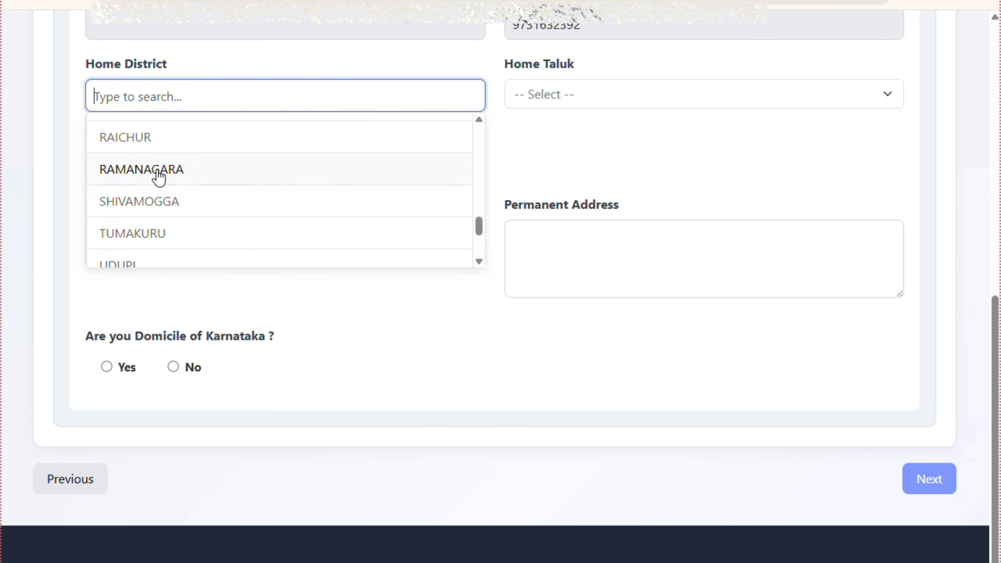
left_click(156, 171)
Step: Set both Home Taluk and Assembly Constituency to Kanakapura
left_click(570, 96)
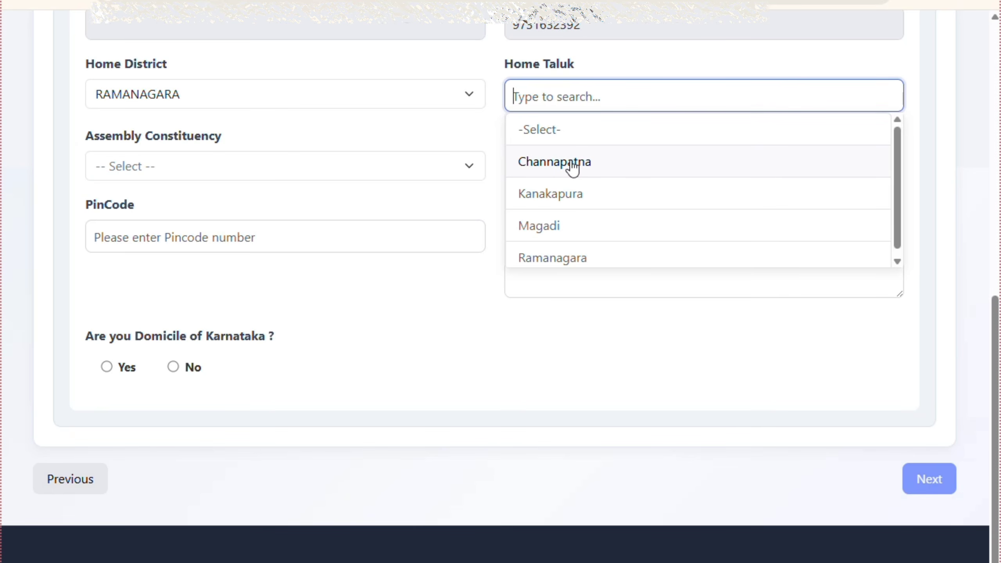
scroll(572, 167, "down", 1)
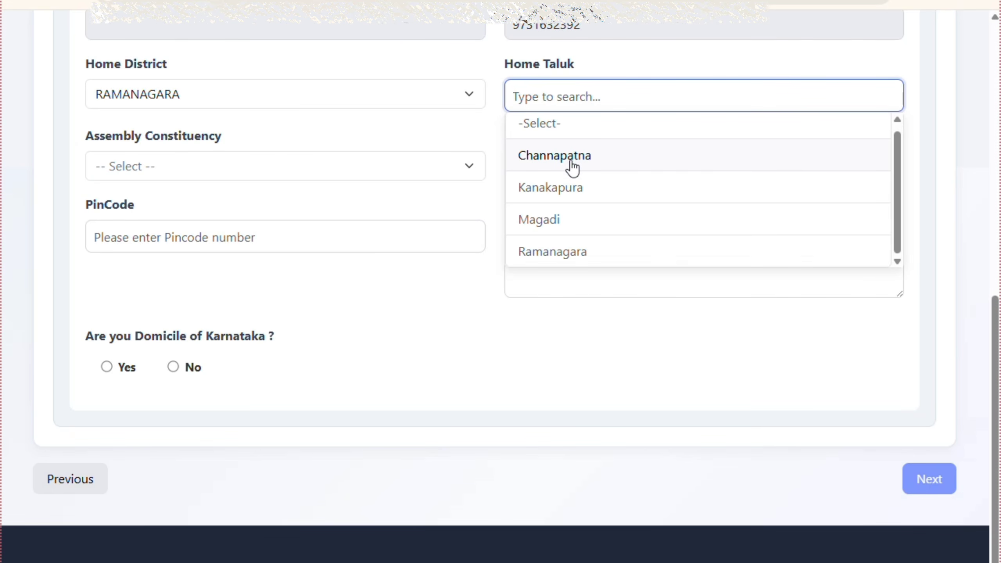
left_click(567, 190)
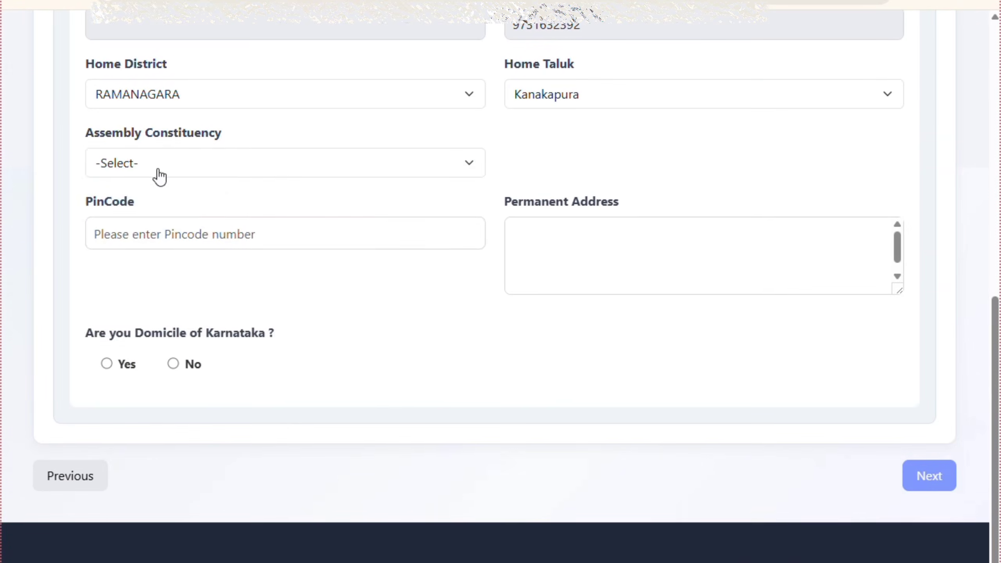
left_click(158, 170)
left_click(164, 262)
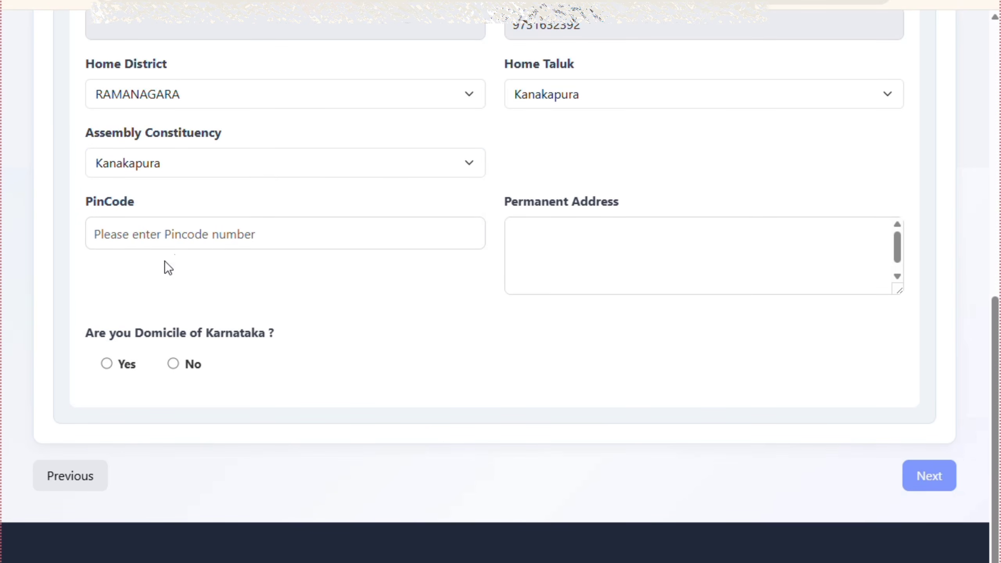
left_click(155, 236)
Step: Enter PinCode 562 and fill in the permanent address
type("562")
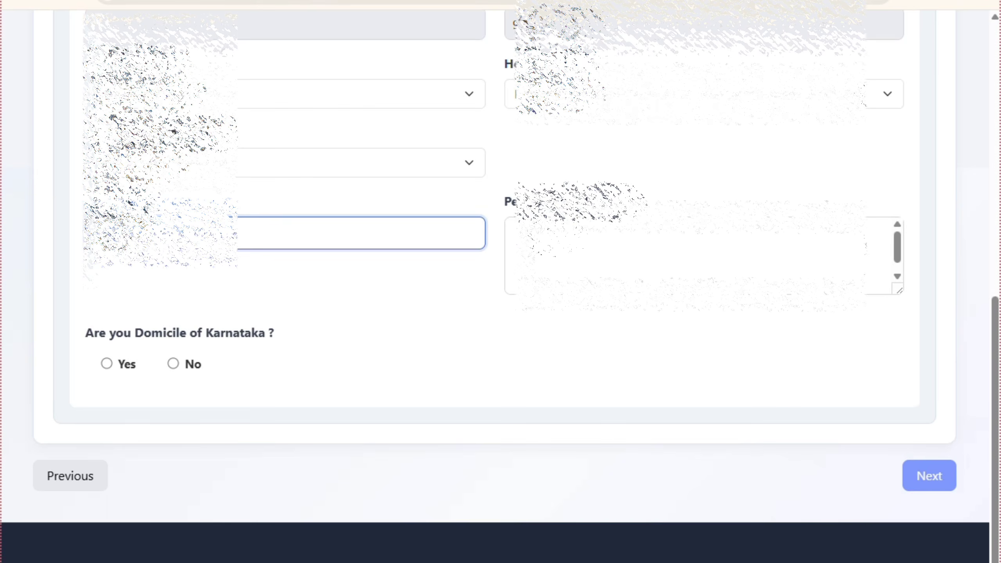
left_click(631, 253)
left_click(623, 159)
left_click(355, 244)
left_click(622, 252)
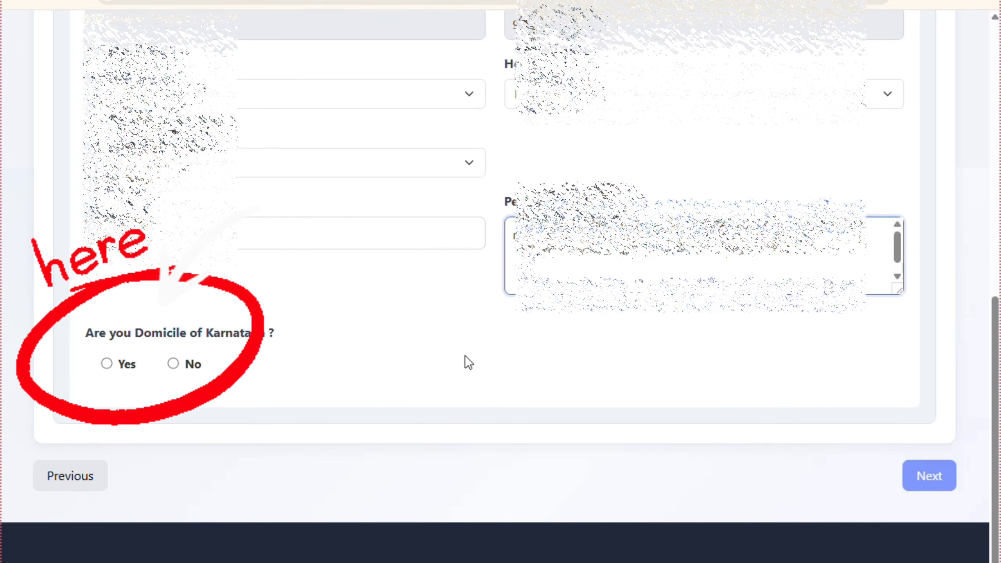
Step: Answer Yes to Karnataka domicile, confirm the details, save them and continue to study details
left_click(108, 365)
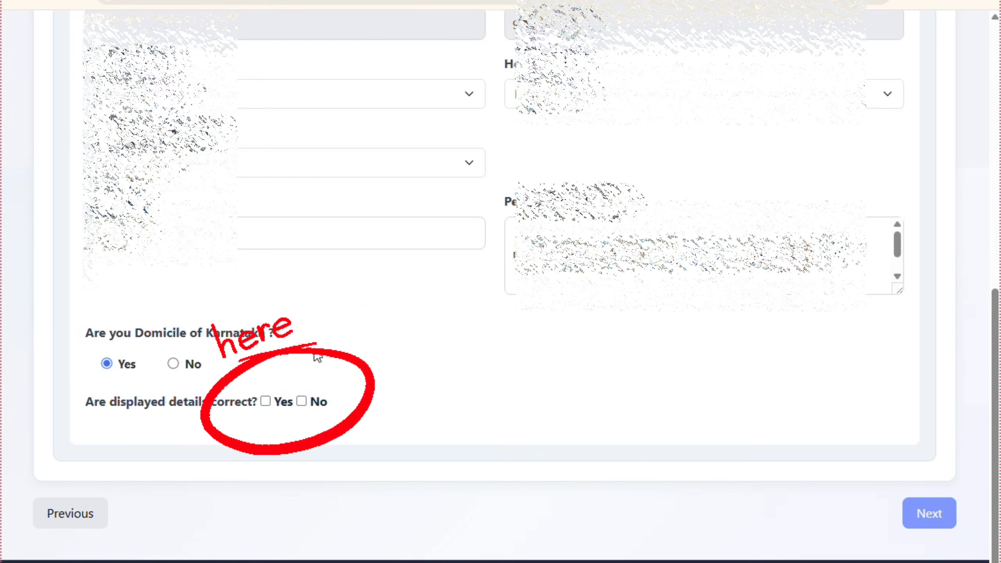
left_click(265, 401)
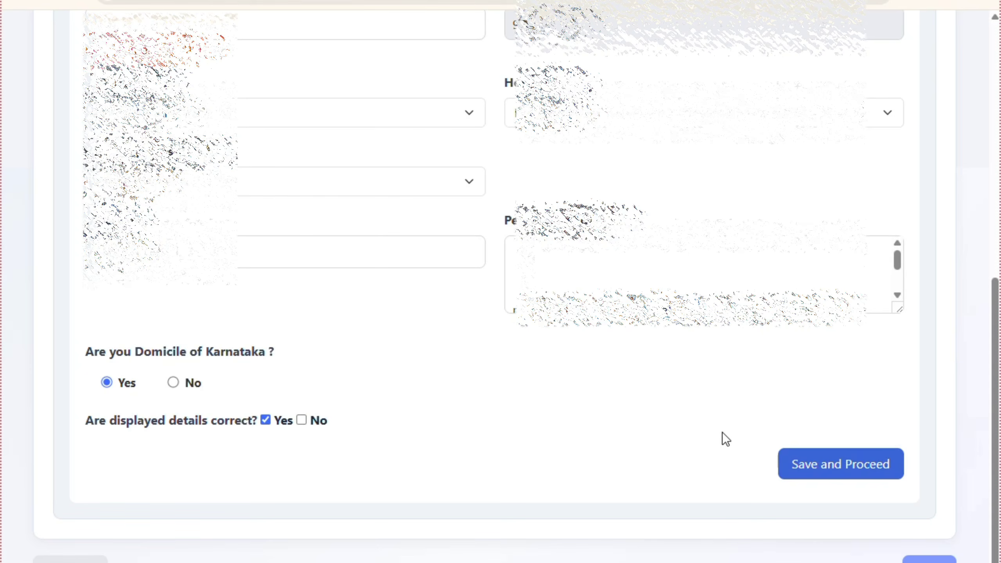
scroll(501, 282, "down", 4)
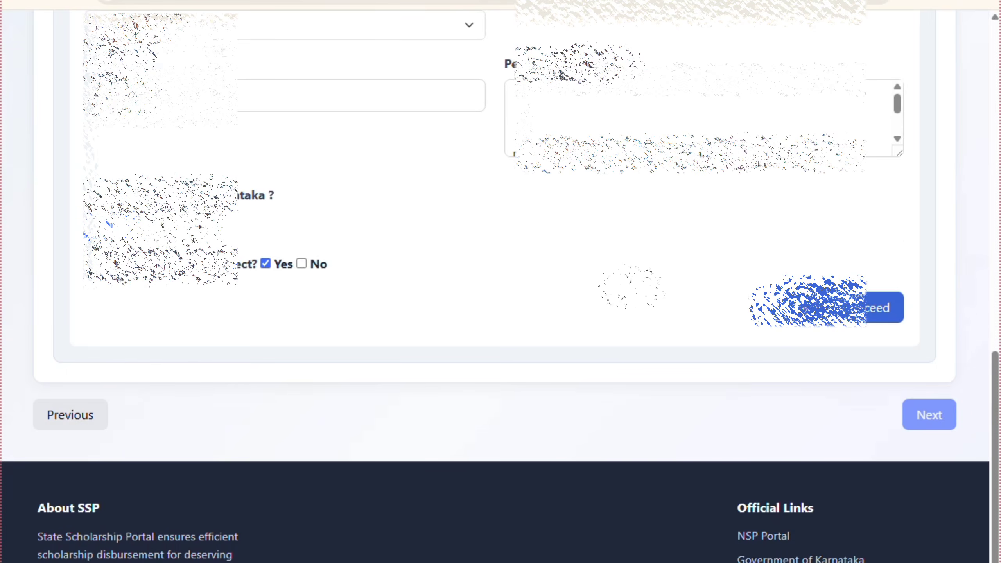
left_click(836, 322)
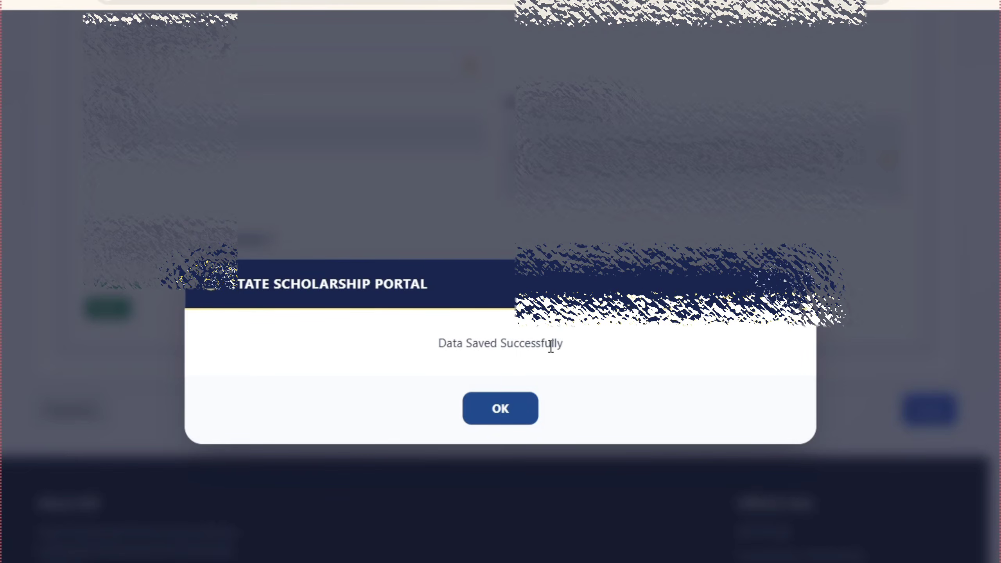
left_click(504, 408)
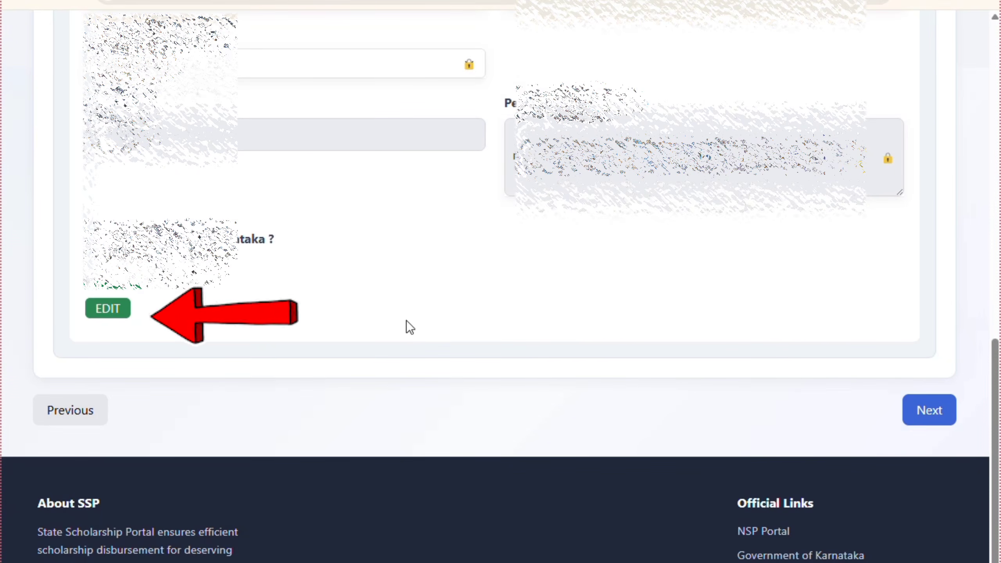
left_click(948, 423)
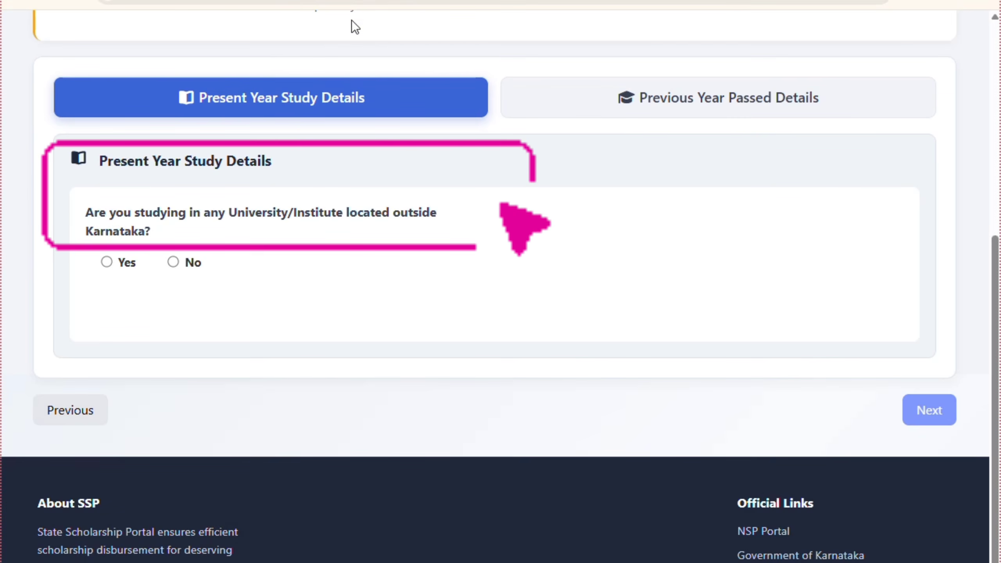
Step: Answer No to studying outside Karnataka and No to CBSE/ICSE/IGCSE 11th/12th
left_click(173, 262)
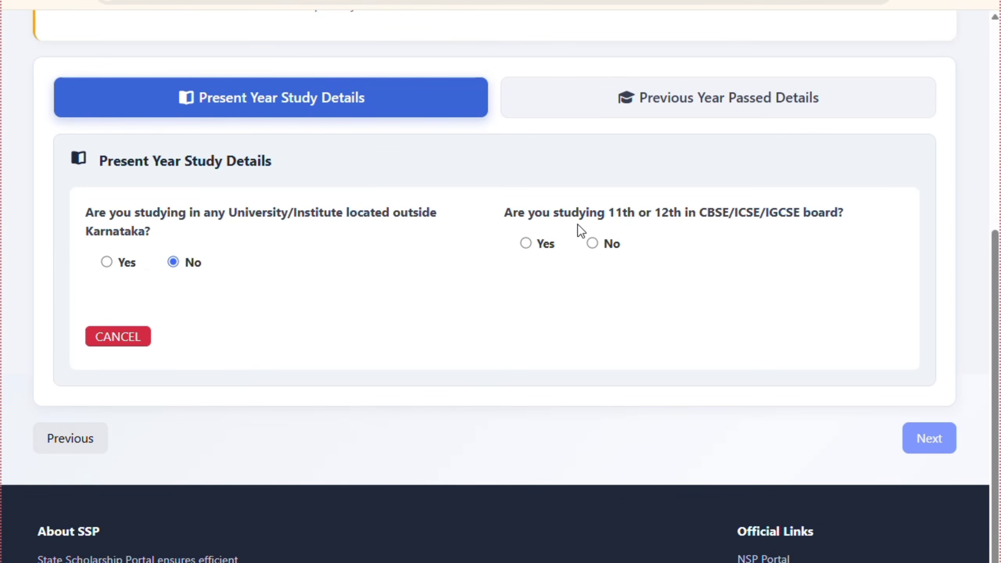
left_click(528, 244)
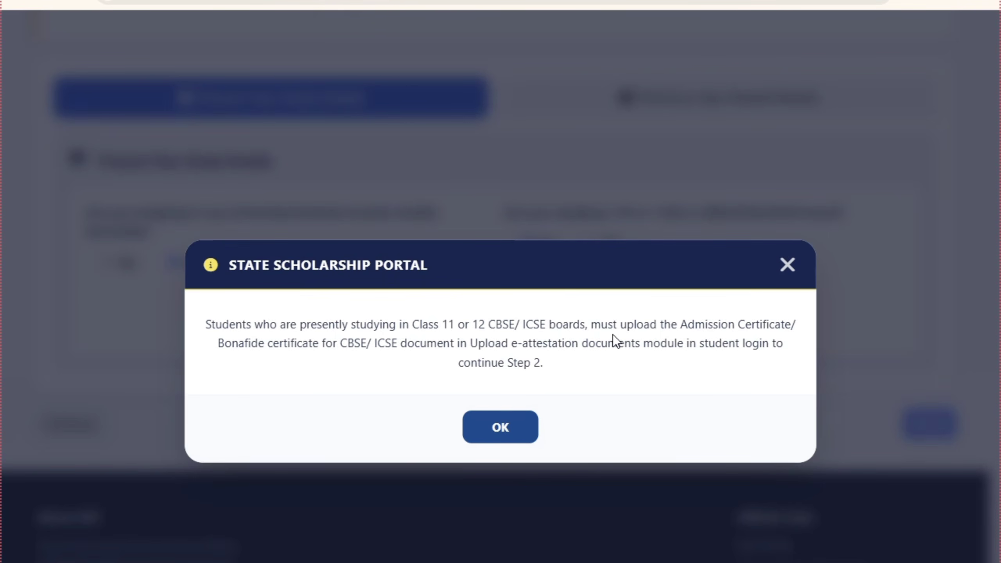
key("Return")
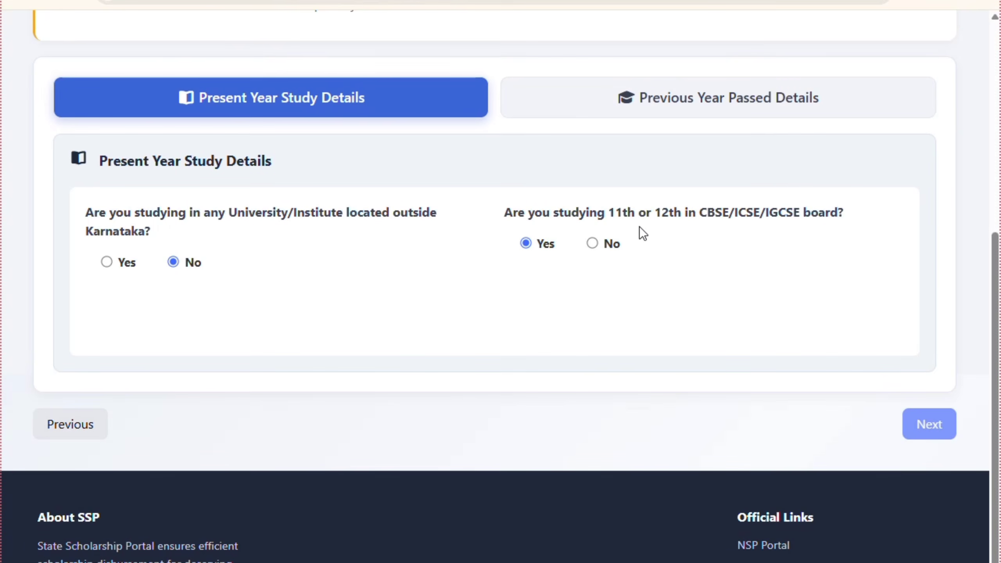
left_click(593, 243)
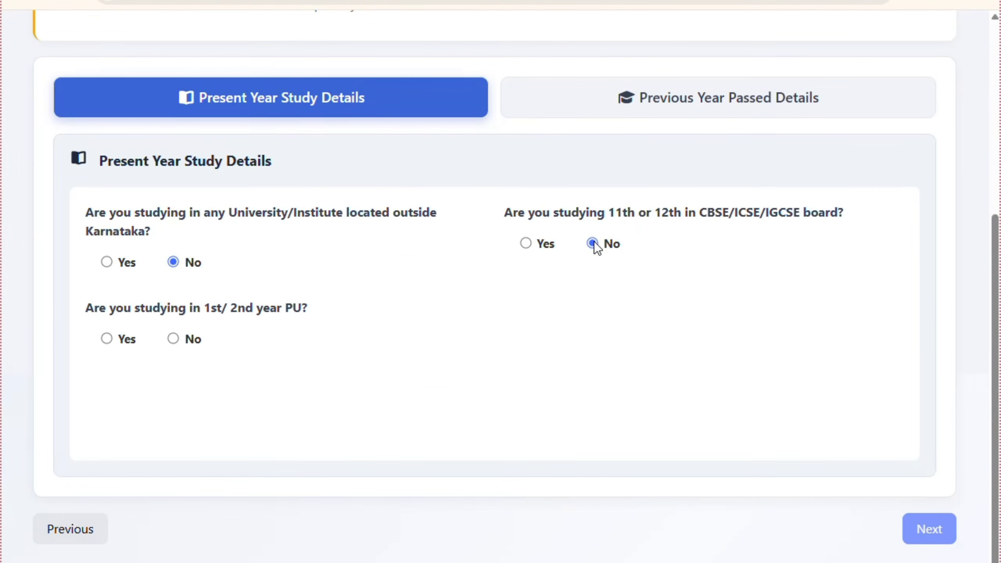
Step: Answer Yes to 1st/2nd year PU, paste the student's SATS ID and fetch the data
left_click(106, 338)
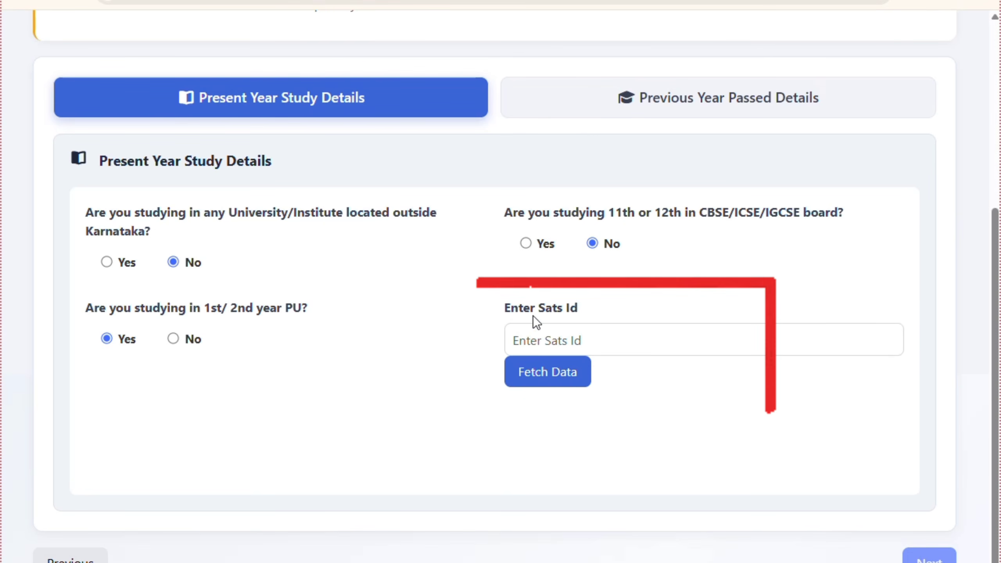
left_click(533, 316)
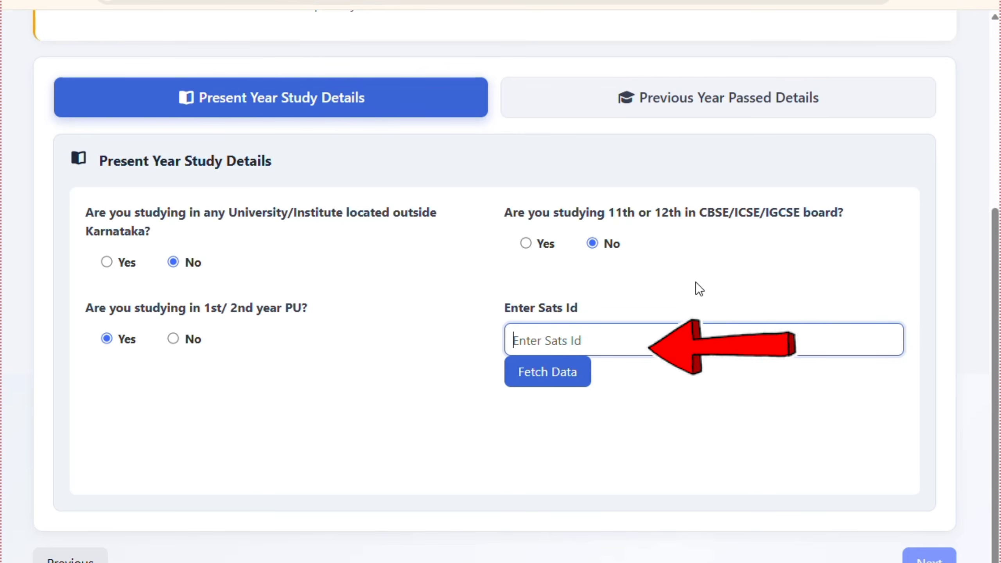
key("ctrl+v")
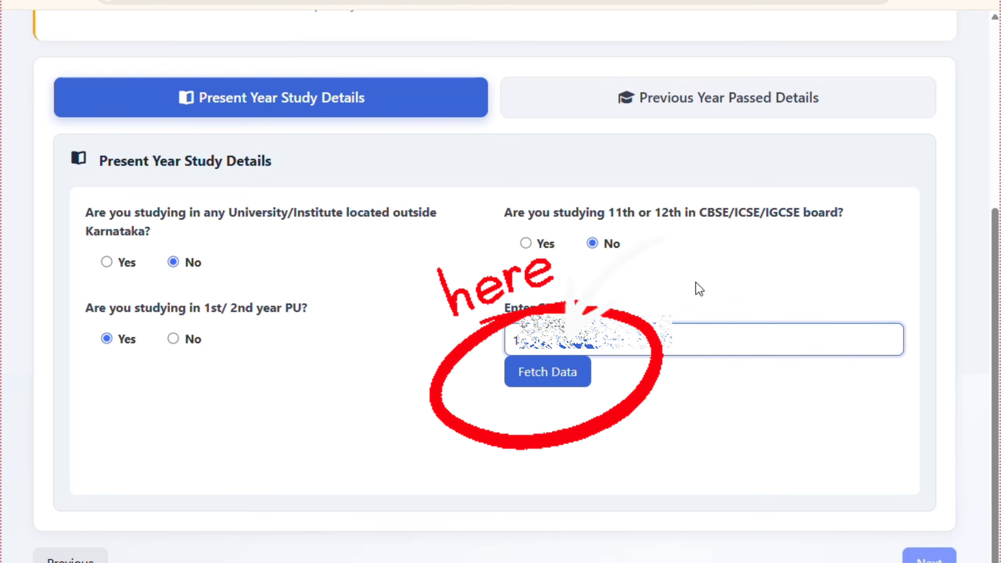
left_click(577, 381)
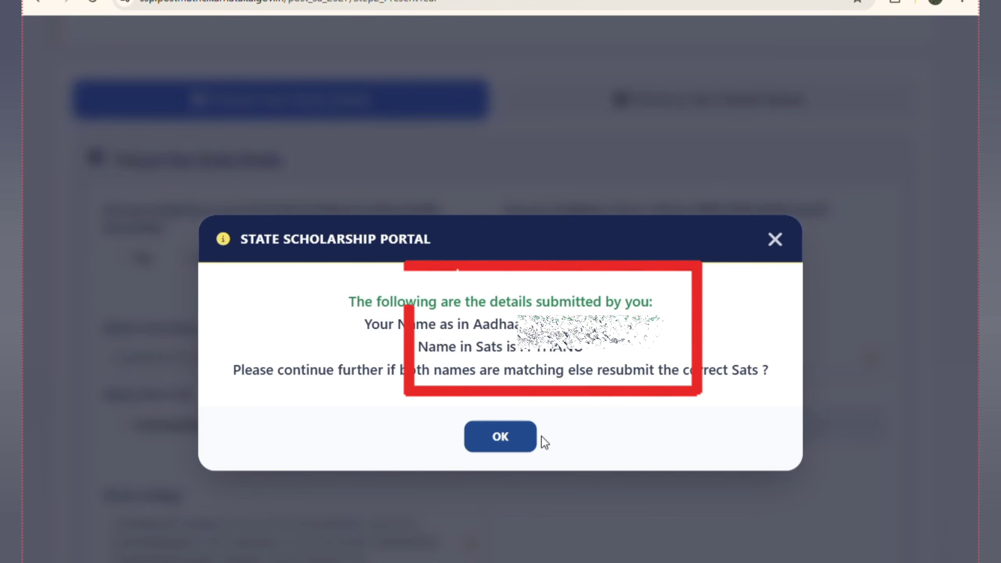
Step: Accept the name match and set the Course Start Date to 15 June 2026
left_click(498, 439)
scroll(494, 445, "down", 5)
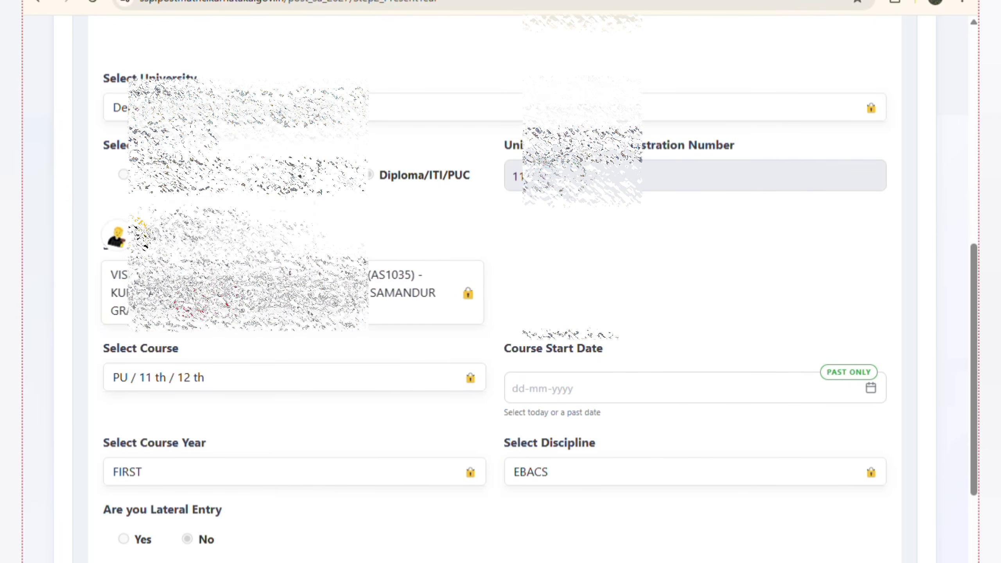
scroll(315, 429, "down", 3)
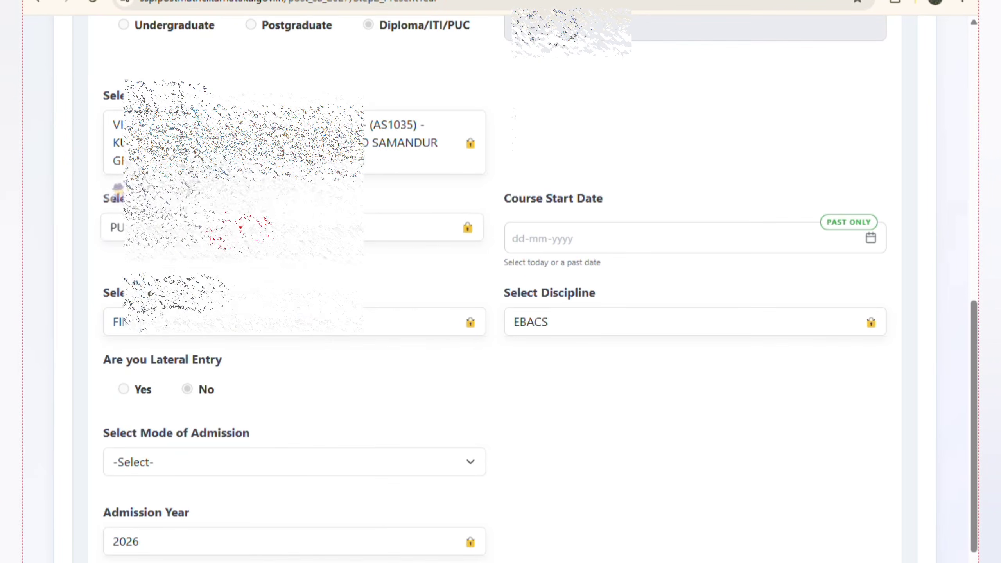
left_click(557, 249)
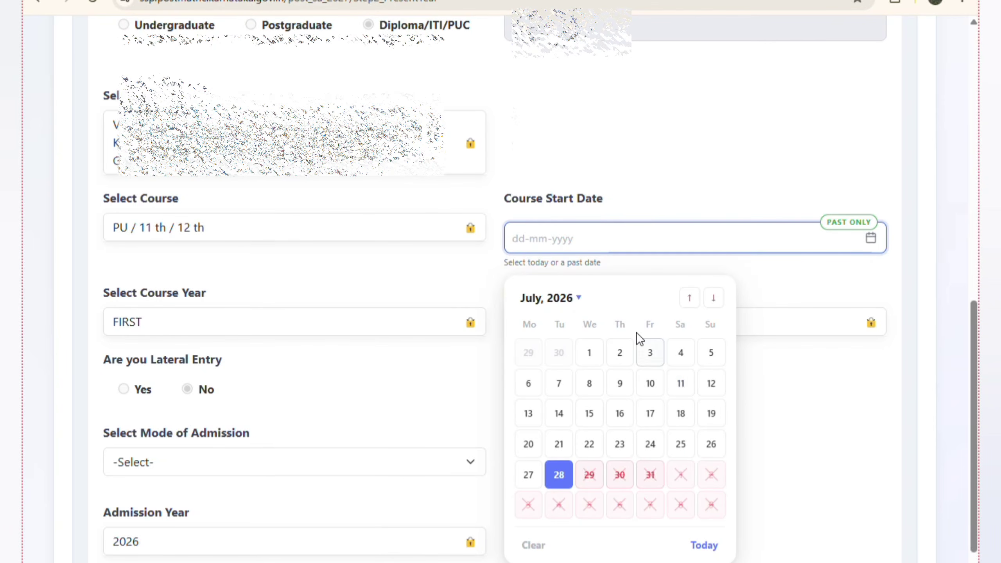
left_click(690, 299)
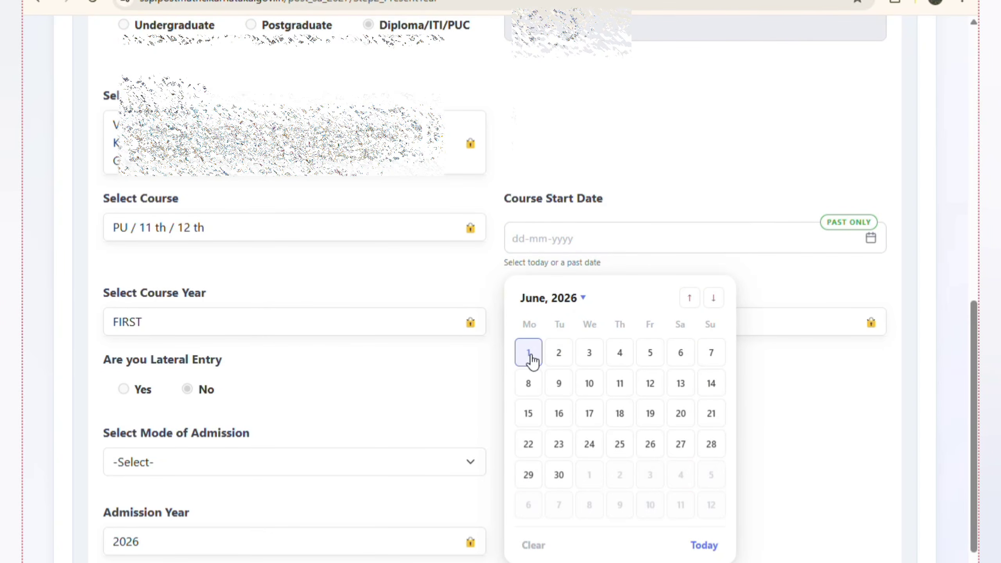
left_click(531, 415)
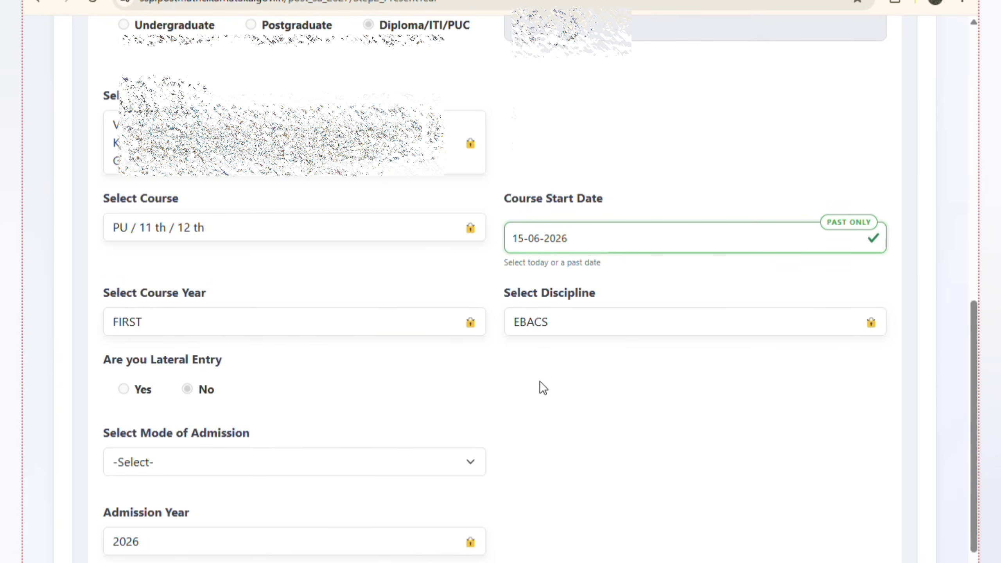
Step: Choose 'Courses which do not require Counselling' as admission mode and save the study details
scroll(540, 383, "down", 1)
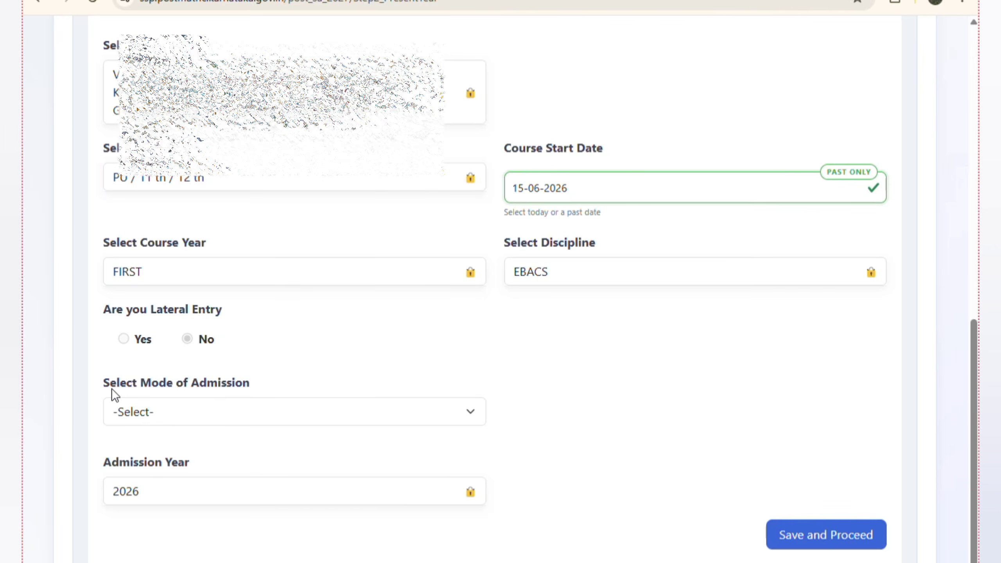
scroll(305, 373, "down", 2)
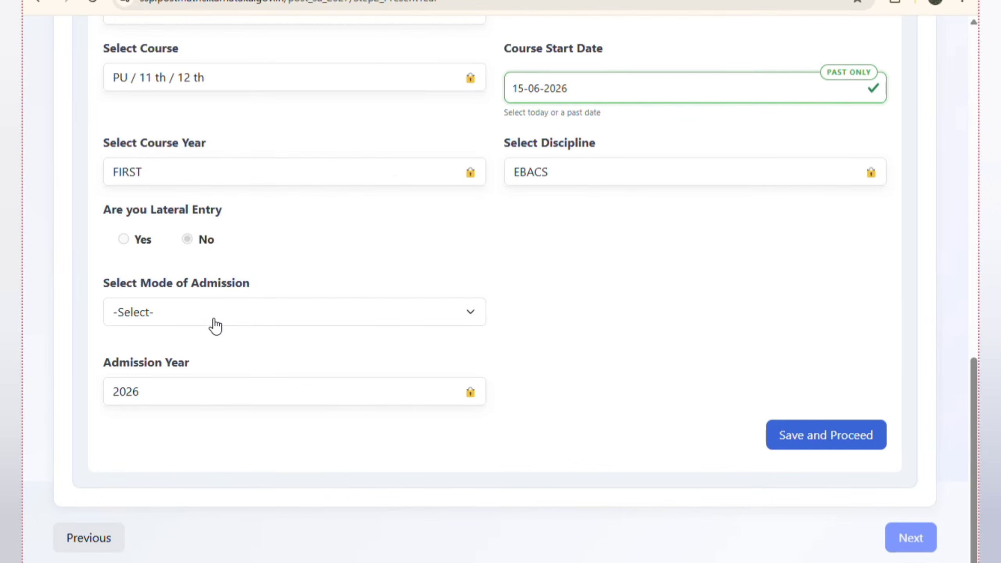
left_click(215, 321)
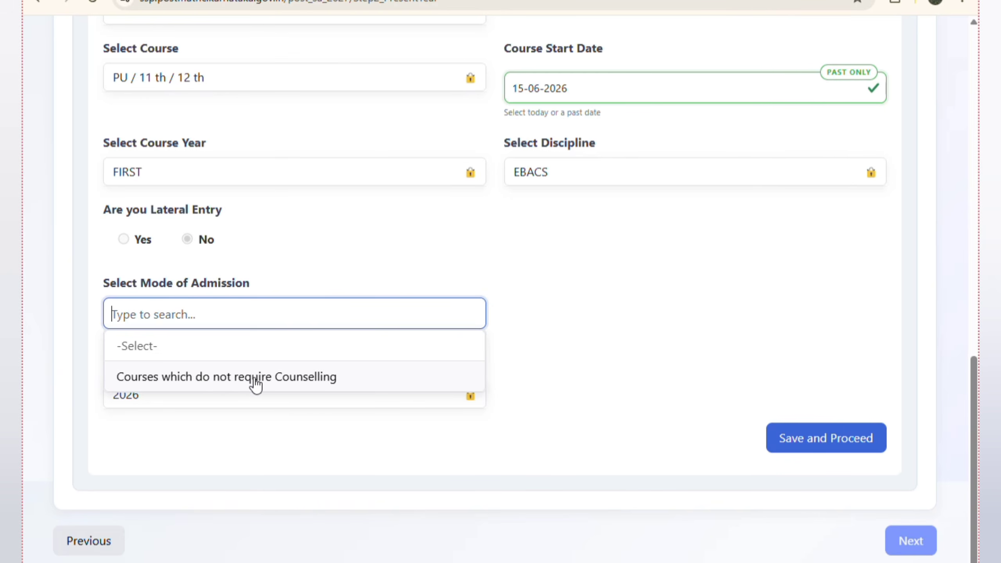
left_click(293, 377)
scroll(308, 329, "down", 2)
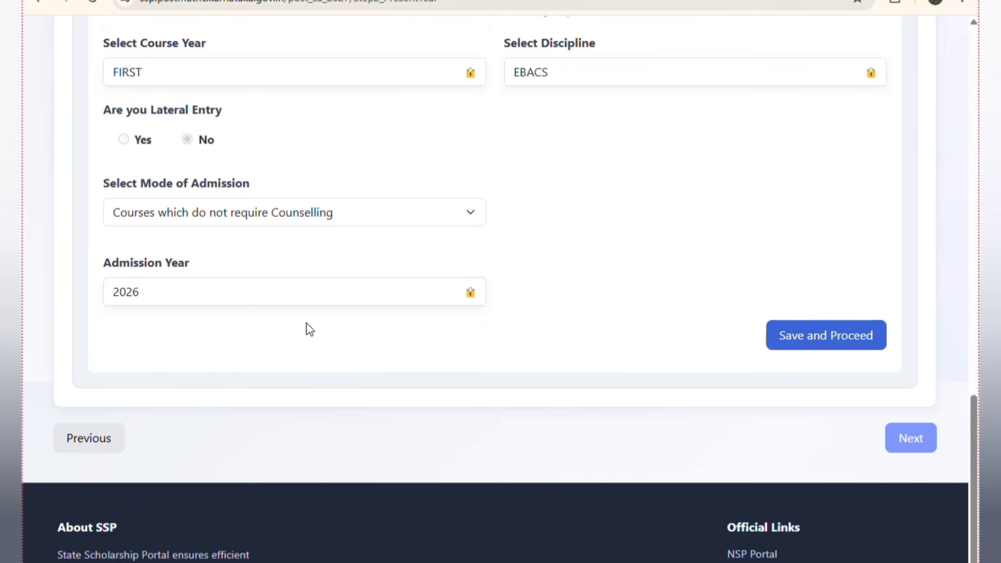
left_click(838, 338)
scroll(495, 289, "down", 3)
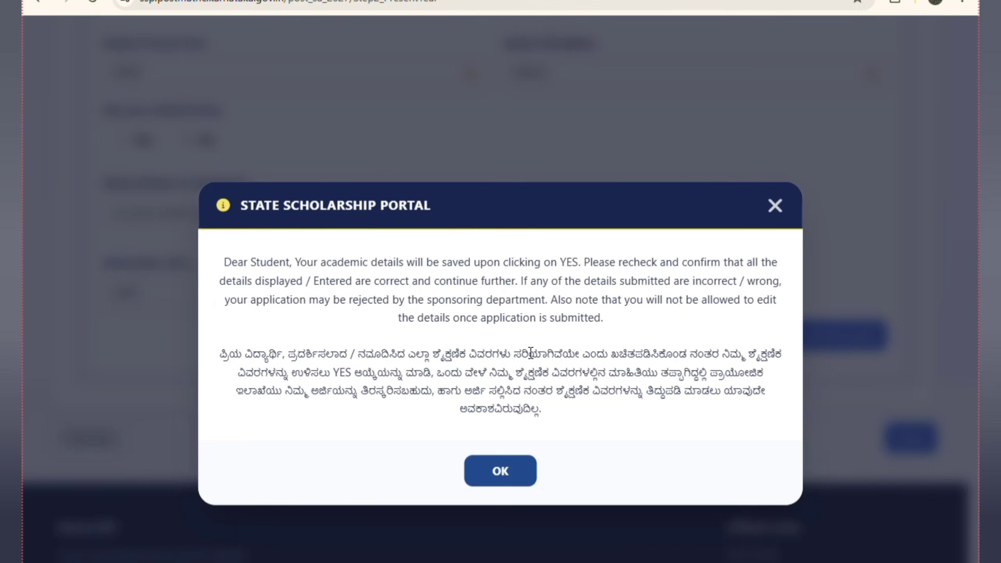
left_click(516, 473)
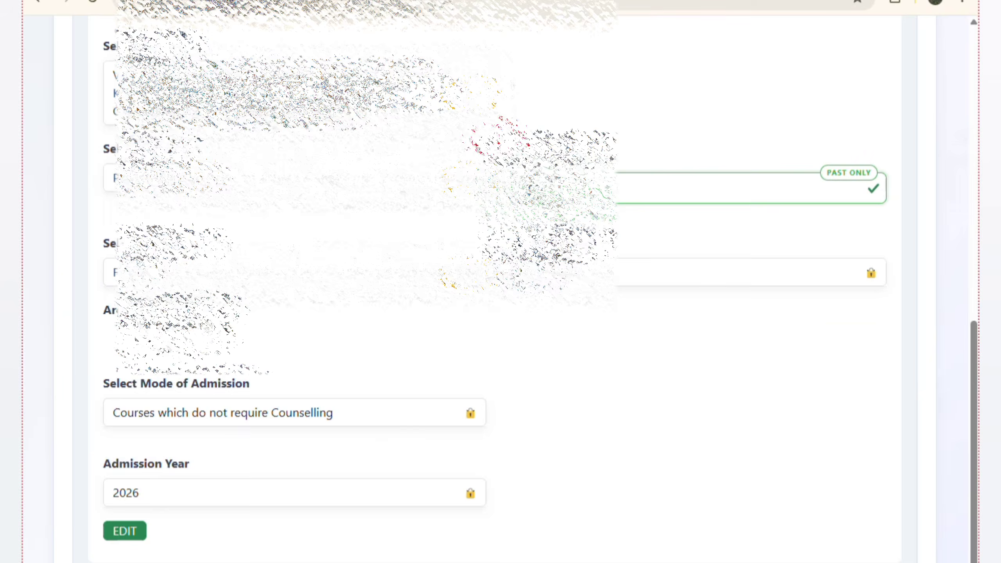
Step: Move past the locked study details form to the next application step
scroll(597, 445, "down", 2)
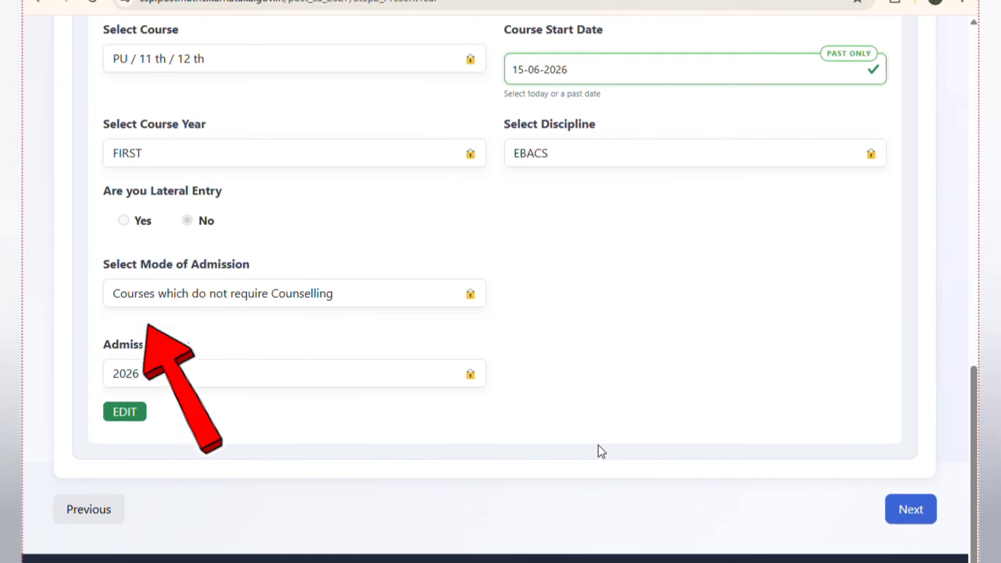
scroll(598, 444, "down", 3)
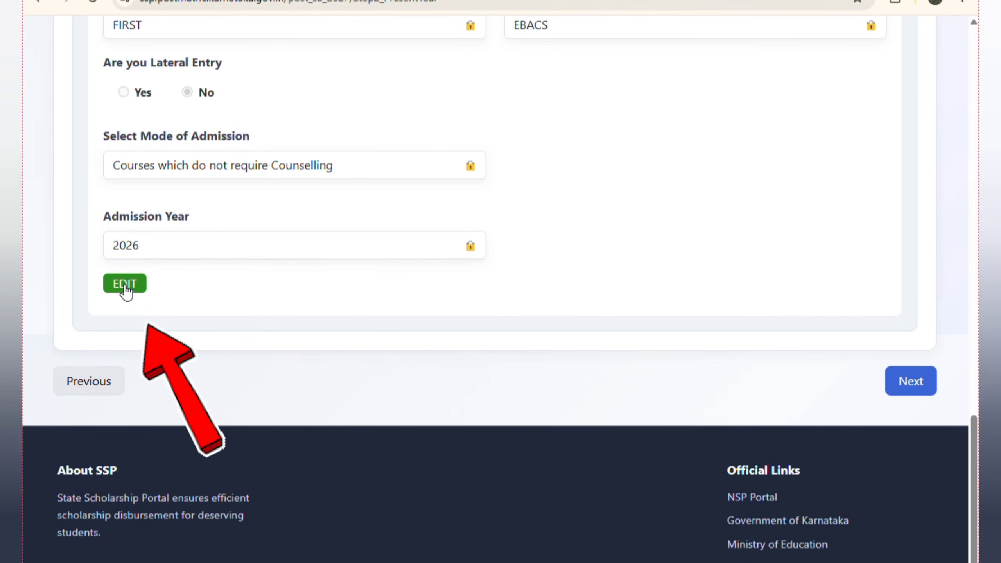
left_click(911, 386)
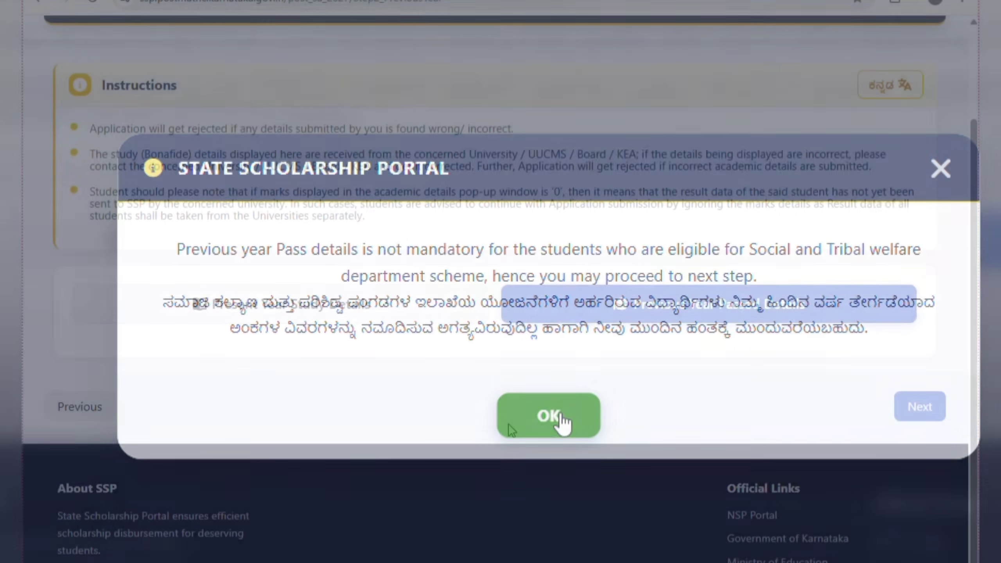
Step: Dismiss the previous-year notice, choose Dayscholar as the residence type, and save it
left_click(560, 420)
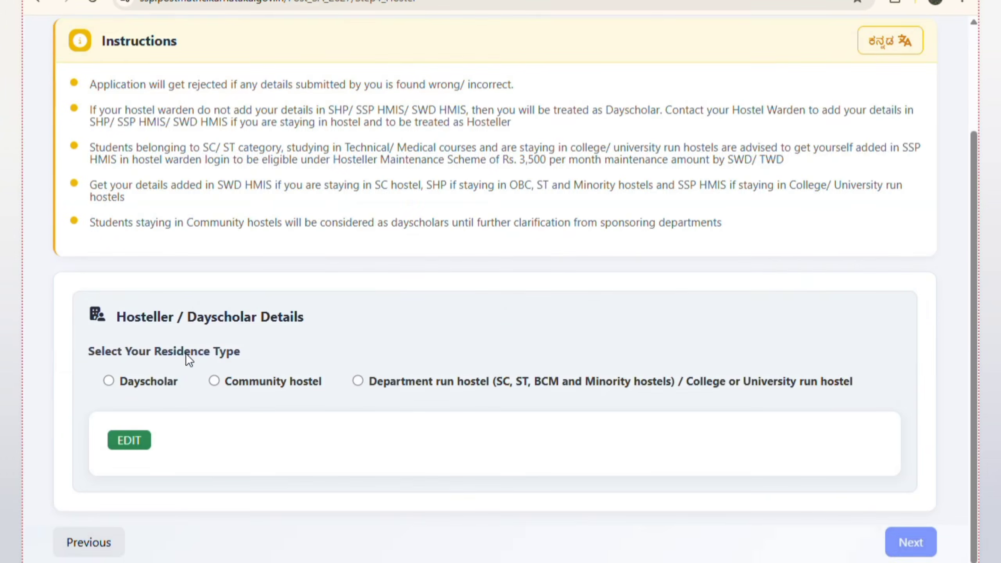
left_click(108, 381)
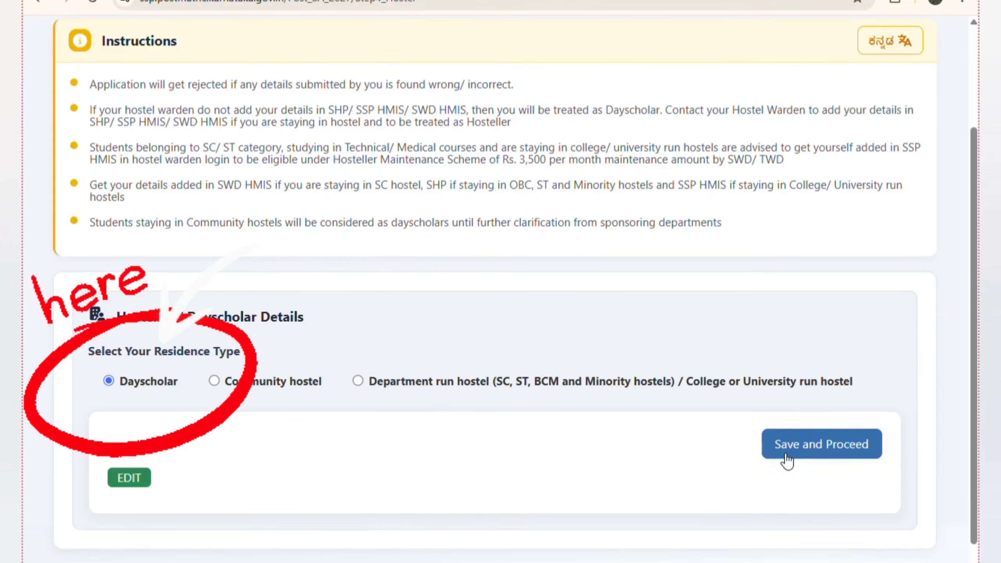
left_click(827, 445)
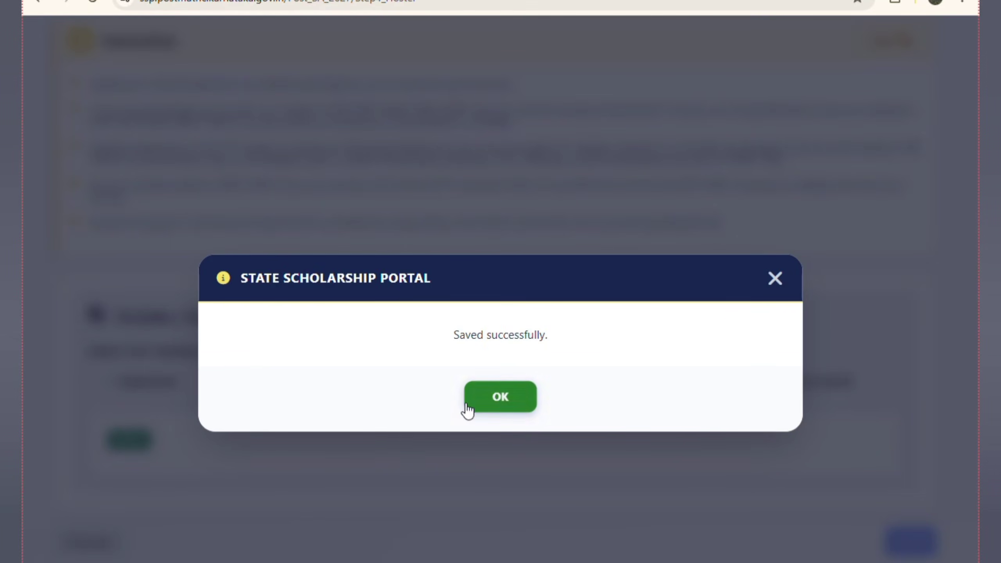
left_click(505, 401)
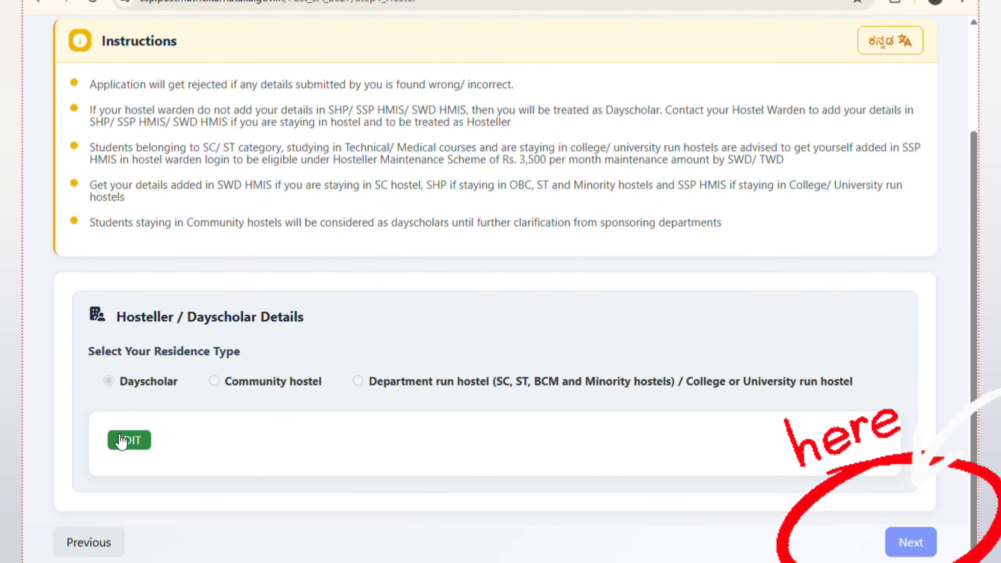
scroll(288, 432, "down", 2)
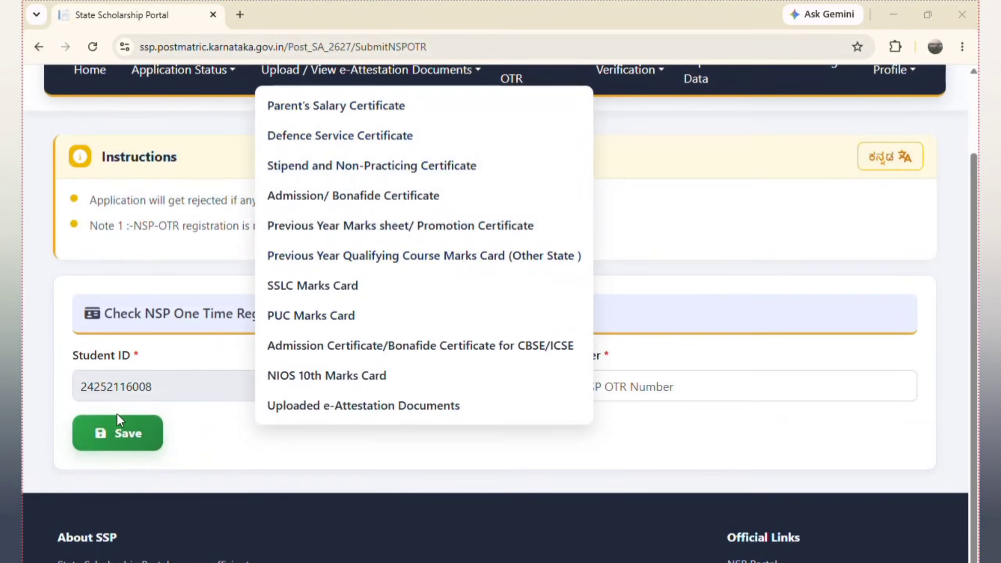
Step: Proceed to the Check NSP OTR Number page, select its OTR field, then open a new browser tab
left_click(426, 489)
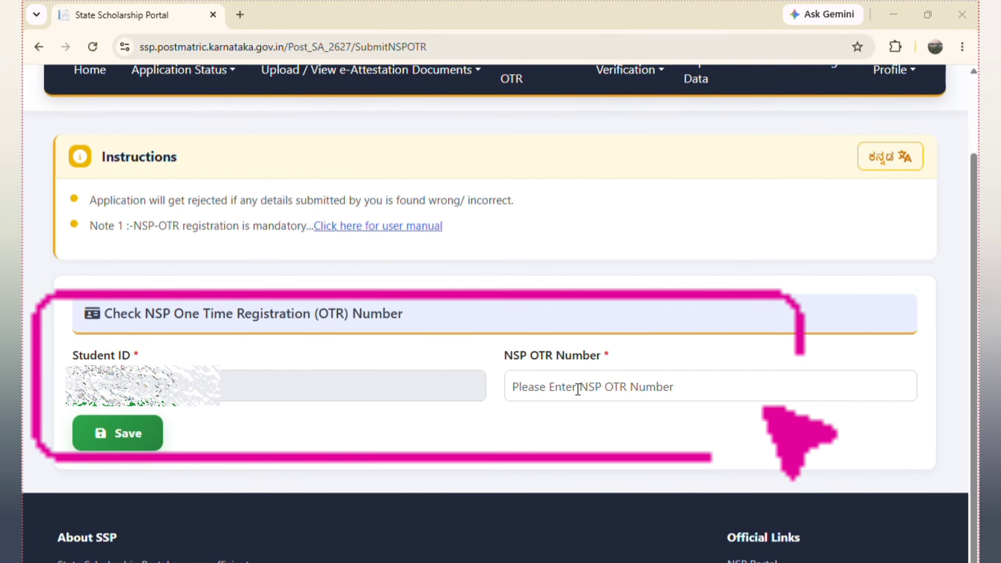
left_click(651, 386)
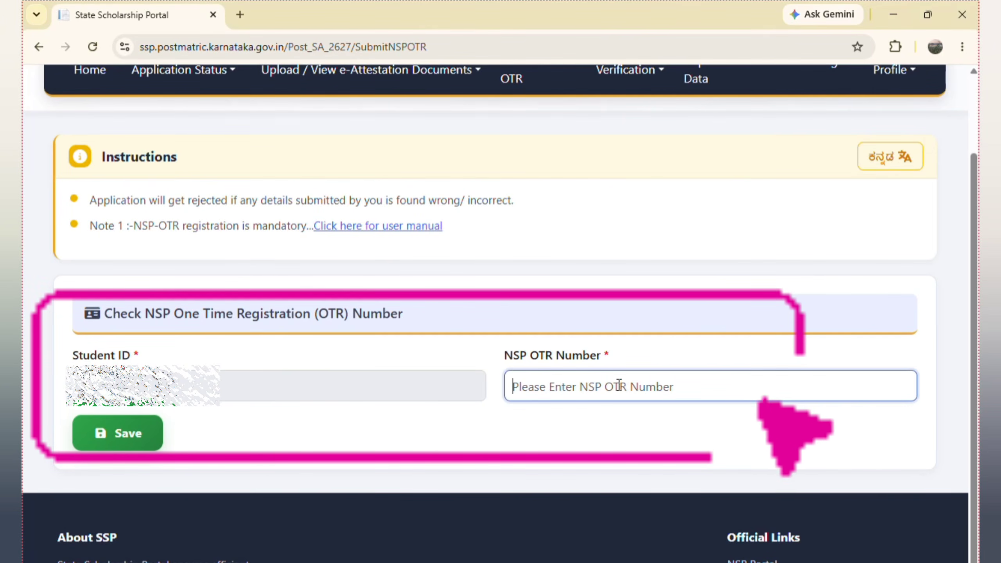
left_click(414, 71)
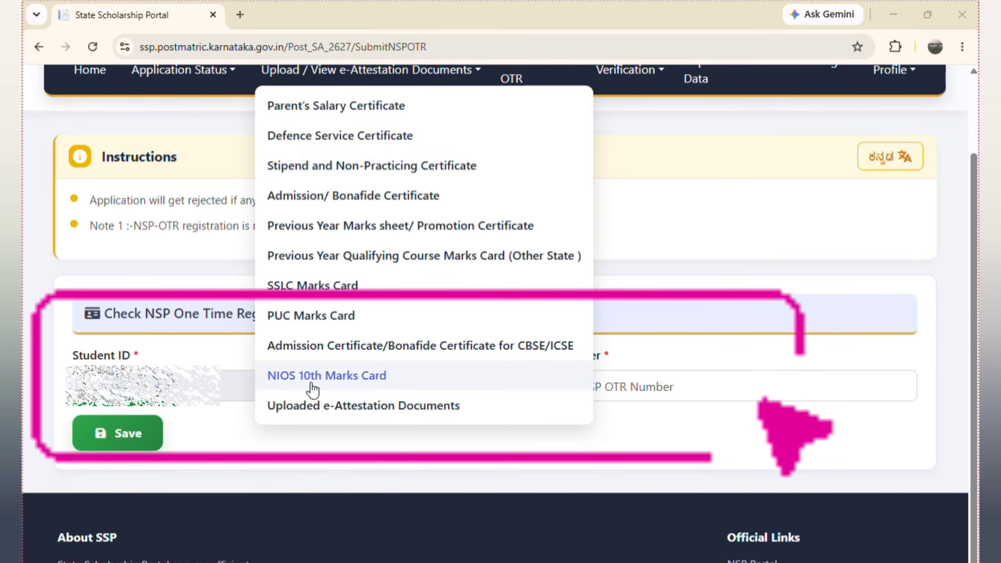
left_click(645, 468)
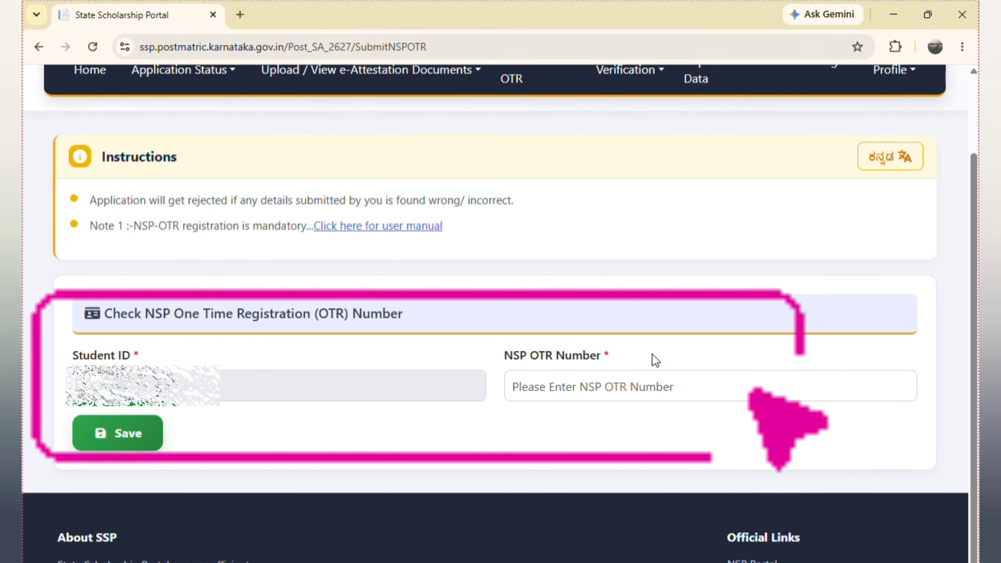
left_click(240, 15)
Step: Type nsp into Google and run the suggested 'nsp scholarship 2025-26' search
left_click(256, 310)
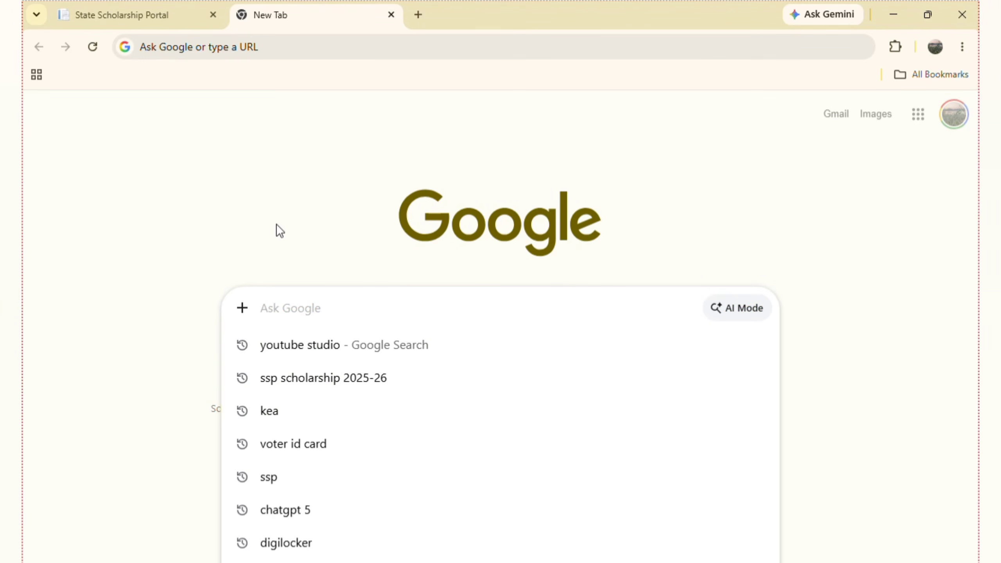
type("nsp")
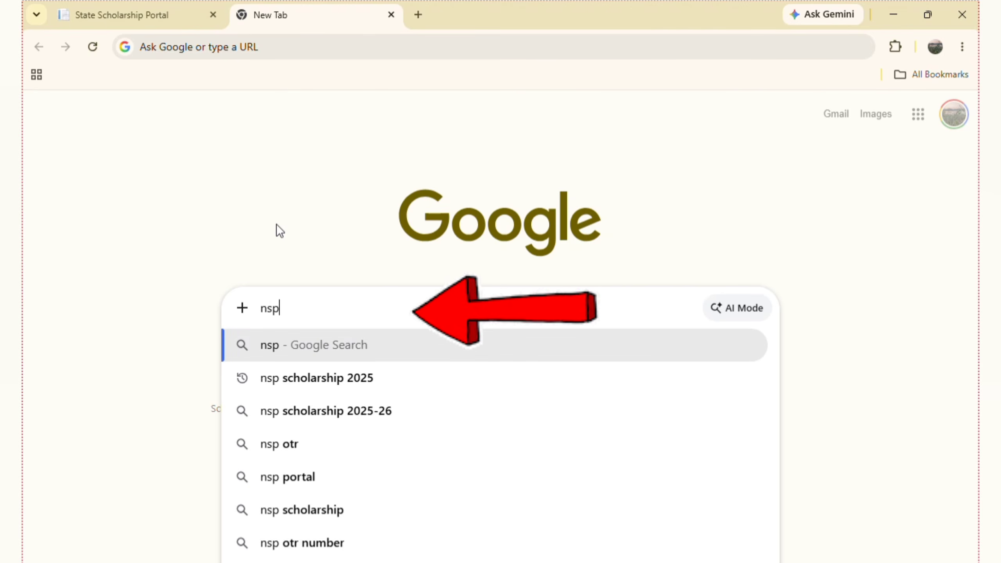
left_click(309, 411)
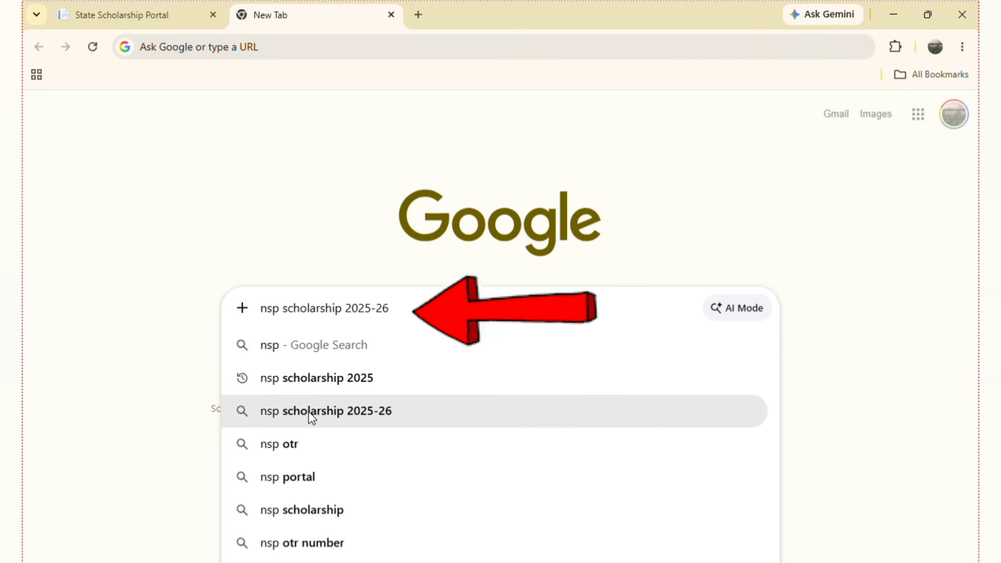
Step: Open scholarships.gov.in from the results and go to its Students page
left_click(176, 216)
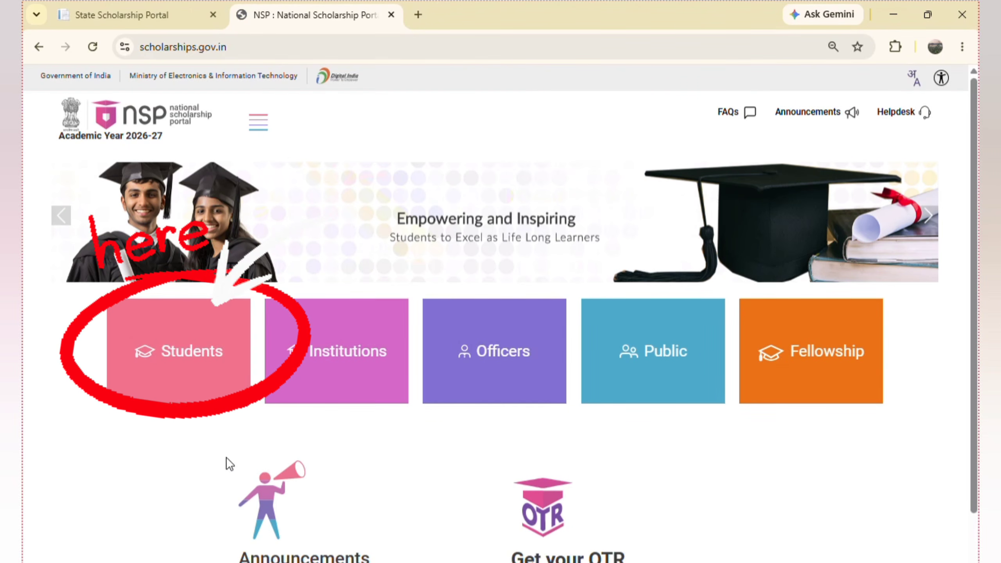
left_click(200, 347)
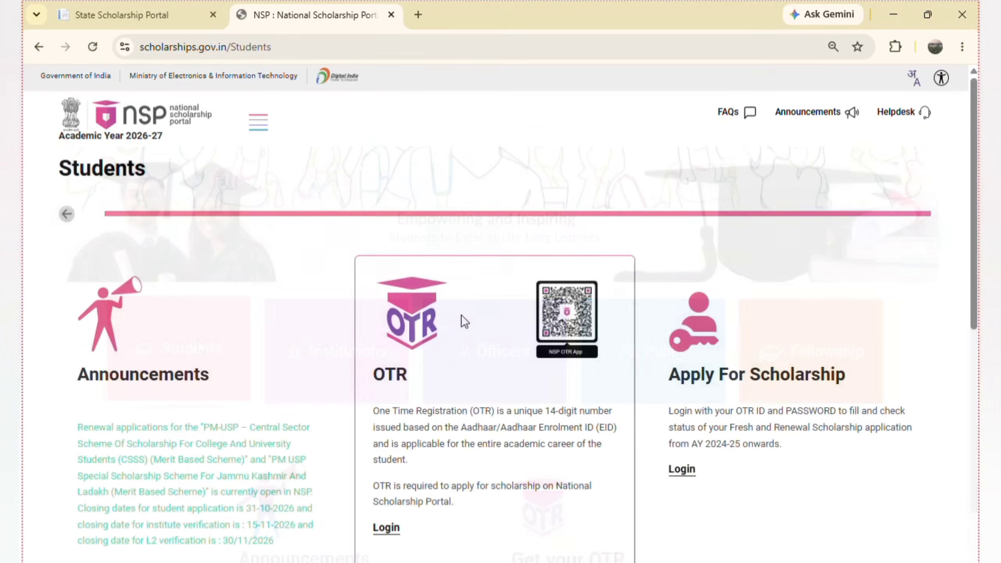
scroll(709, 415, "down", 5)
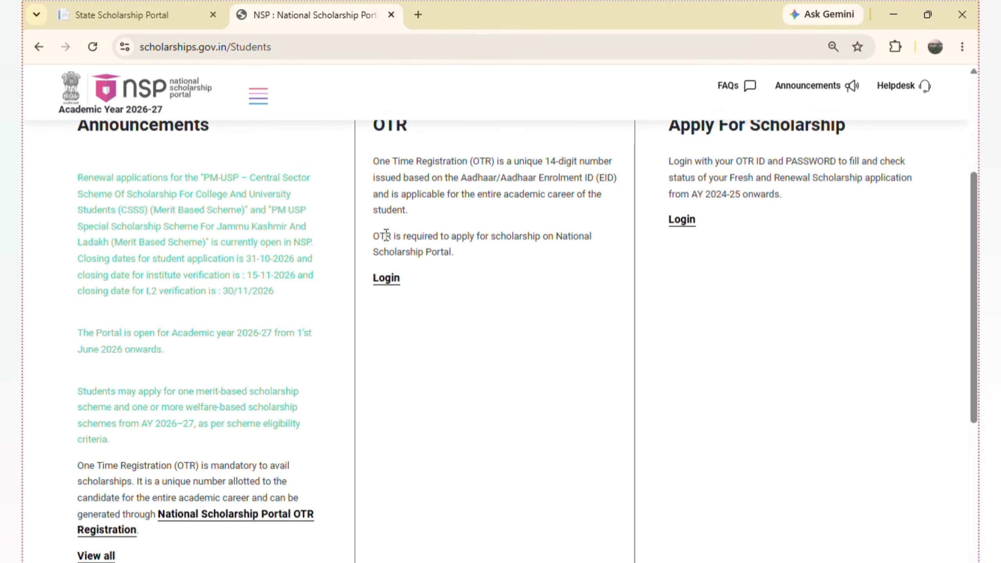
scroll(442, 436, "up", 2)
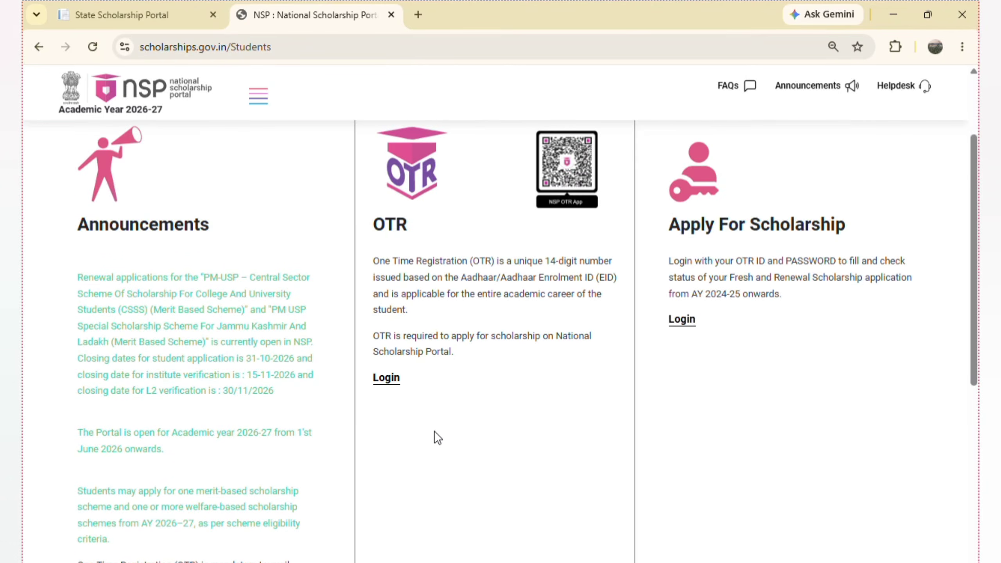
Step: From OTR Login, accept the guidelines agreement and the Aadhaar/OTR de-duplication consent
left_click(387, 379)
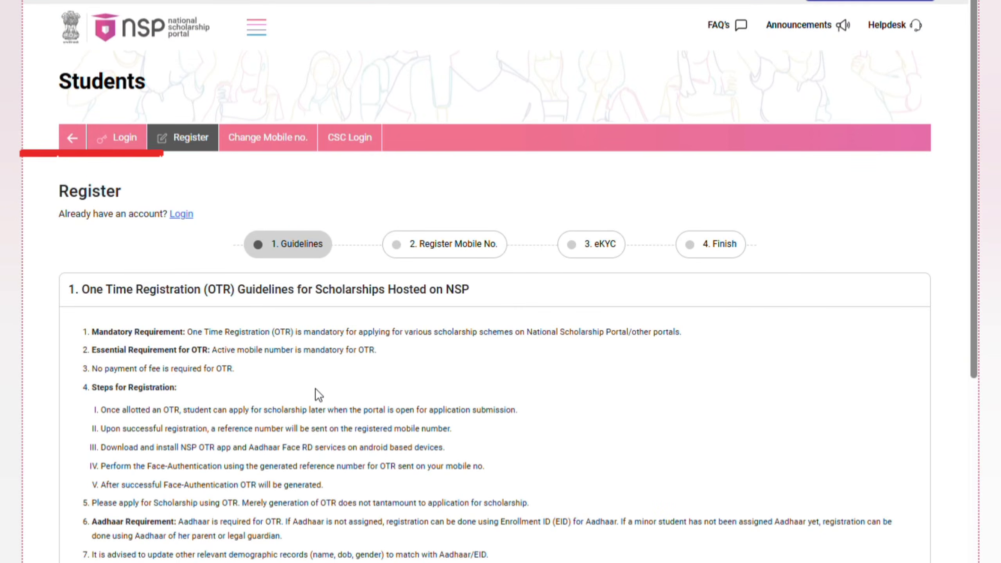
scroll(316, 388, "down", 5)
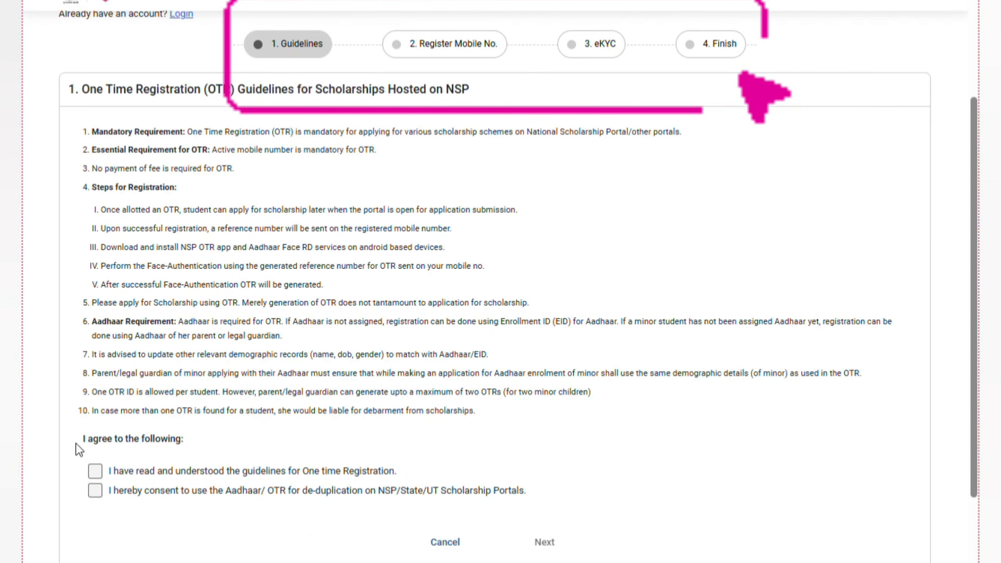
left_click(95, 471)
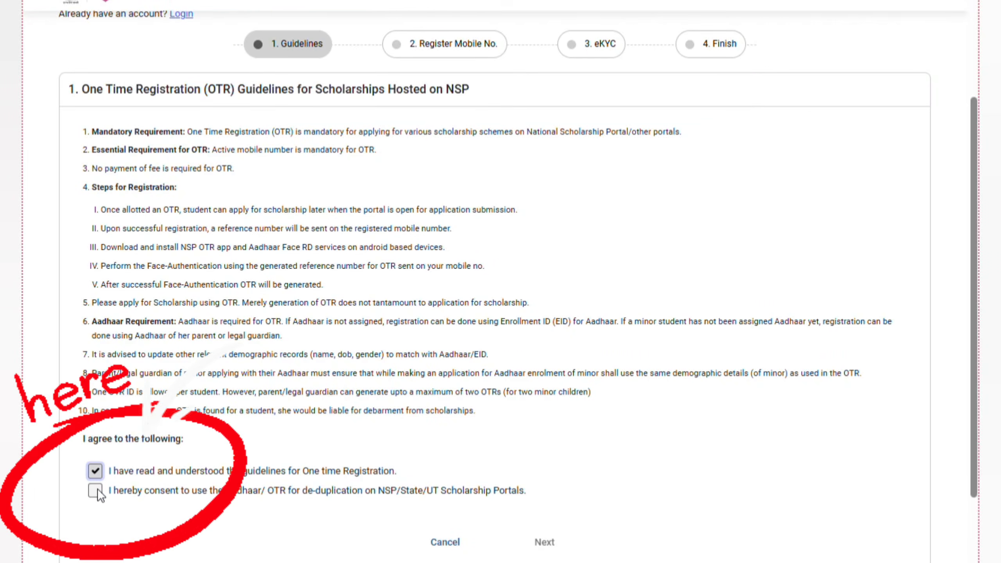
left_click(95, 491)
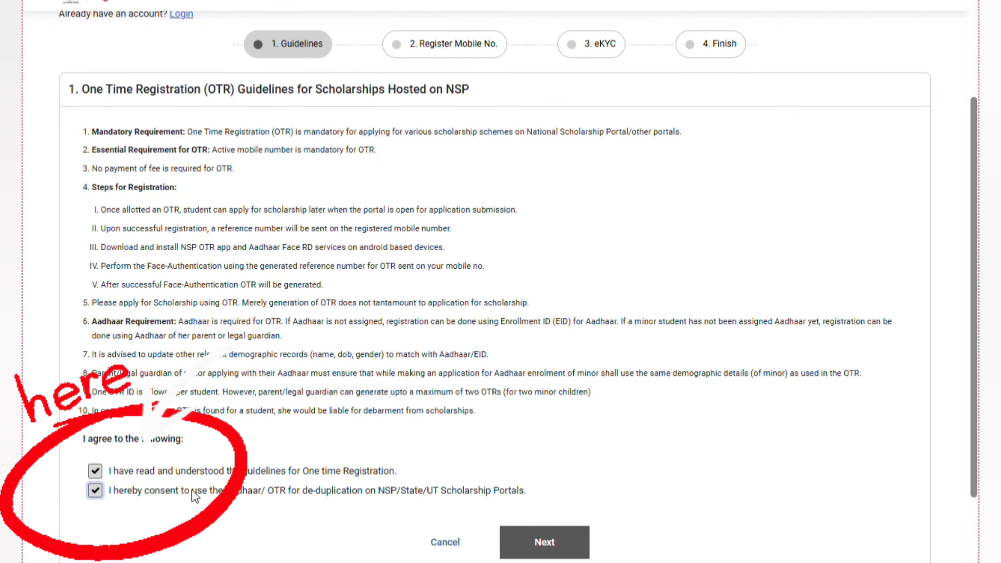
Step: At the Register Mobile No. step, enter the mobile number and request an OTP
left_click(539, 552)
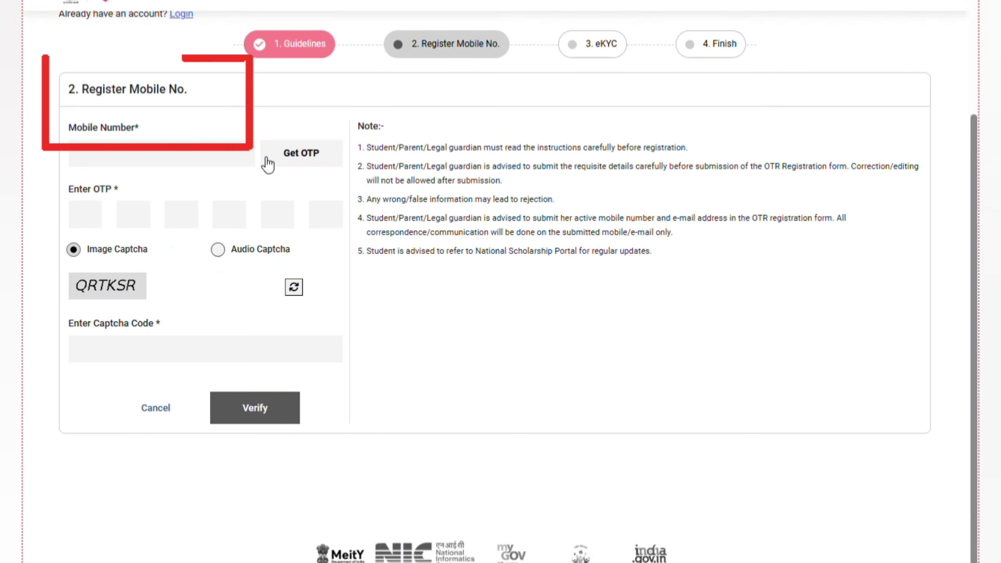
left_click(91, 152)
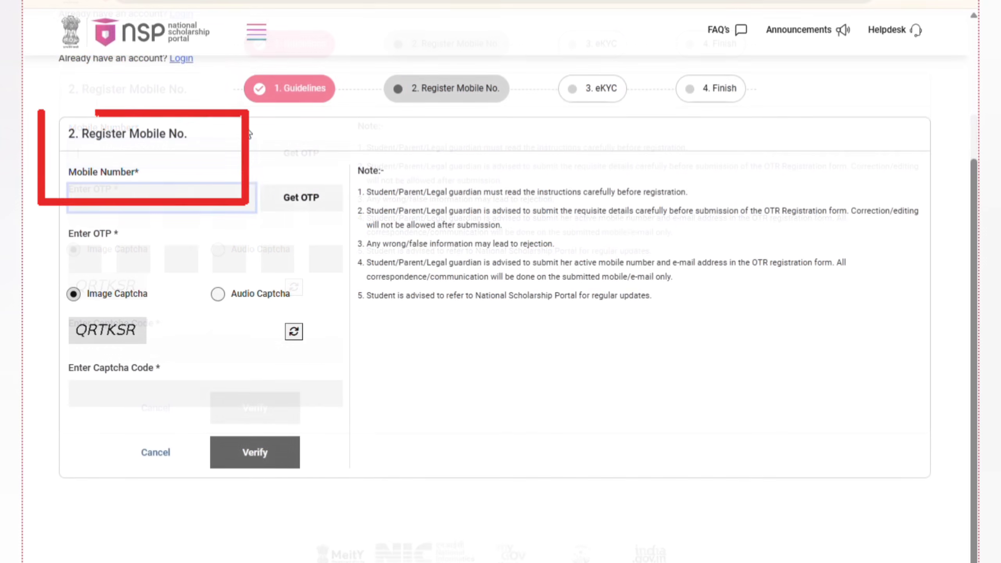
type("9")
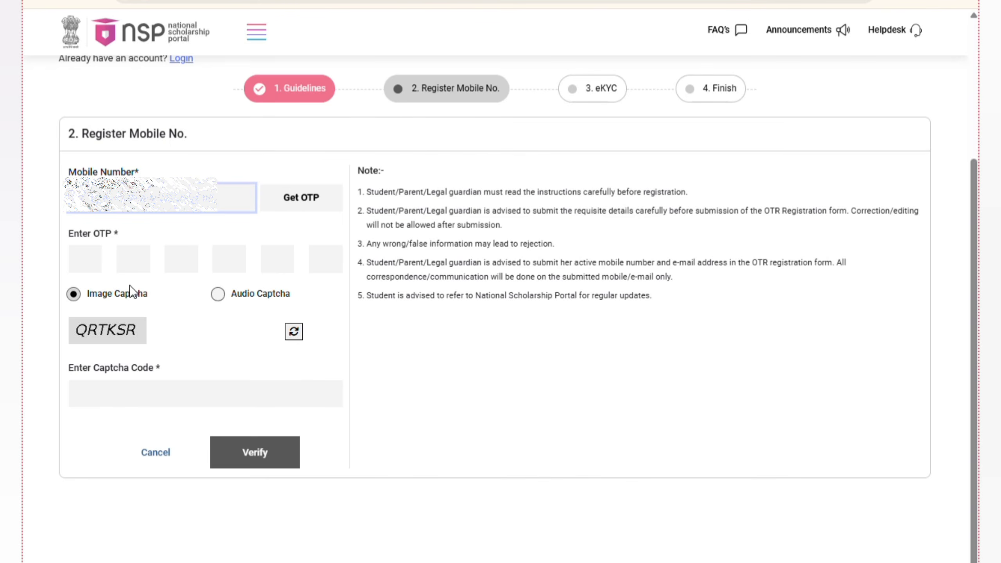
left_click(145, 256)
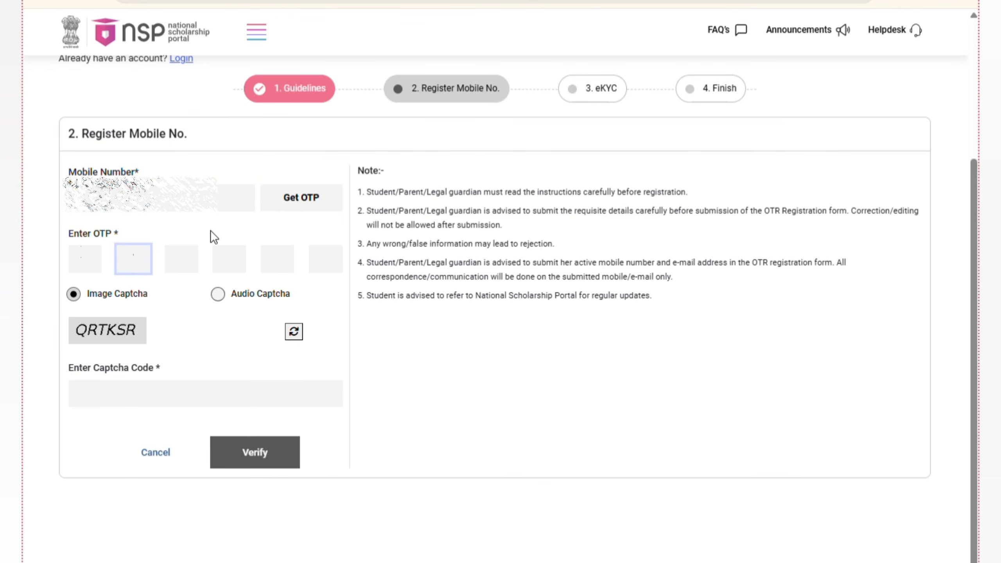
left_click(312, 201)
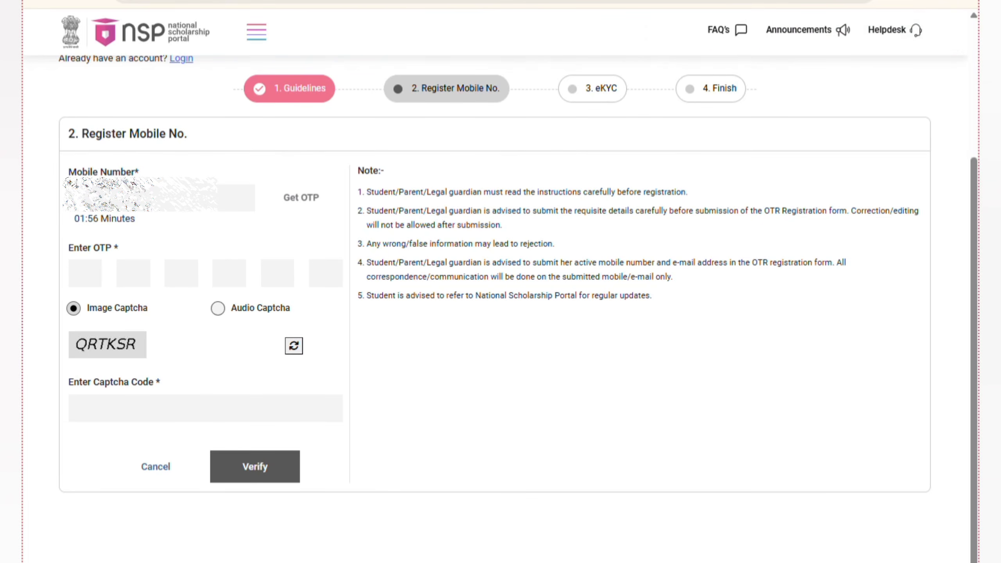
Step: Enter the received mobile OTP and the captcha code, then verify the mobile number
left_click(81, 268)
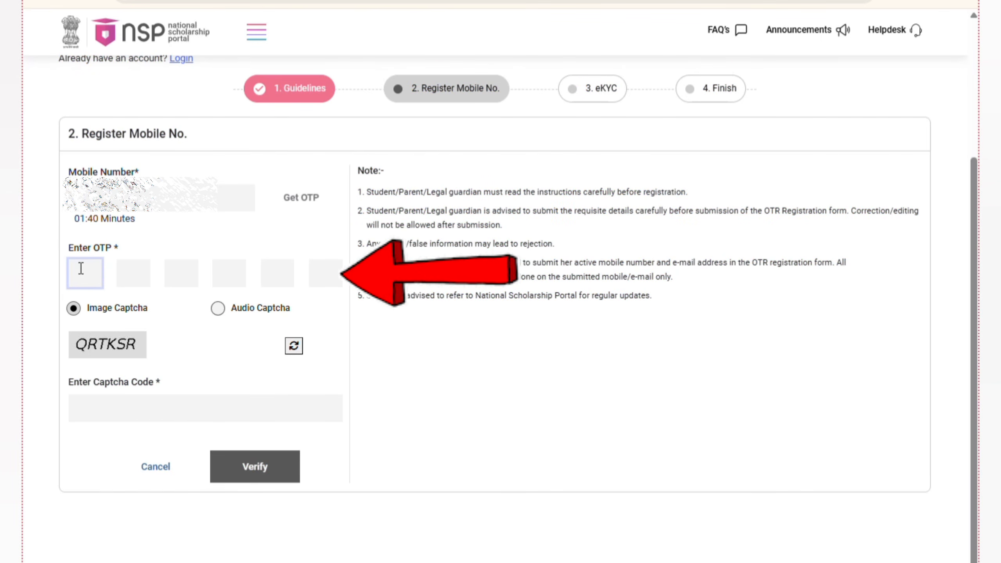
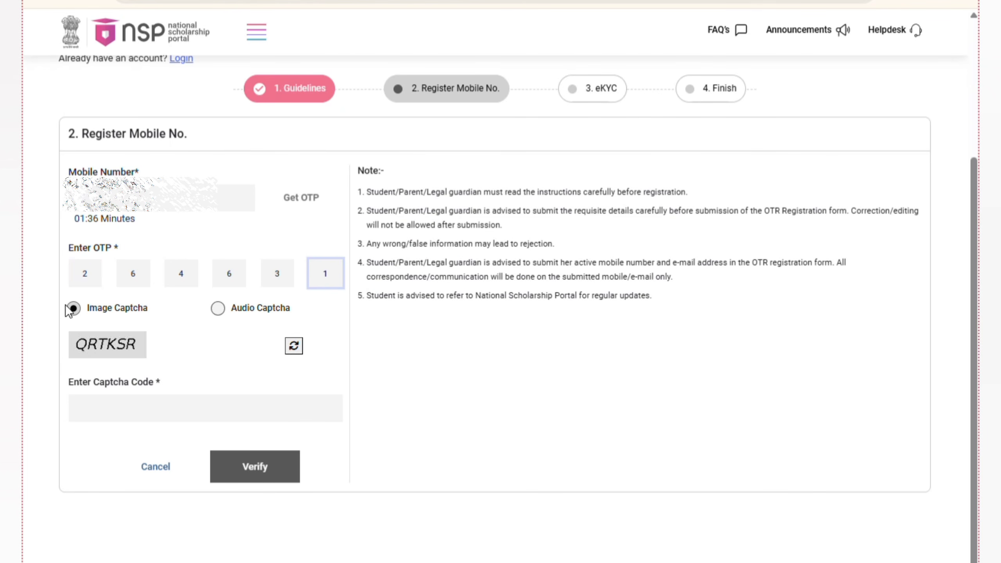
left_click(98, 420)
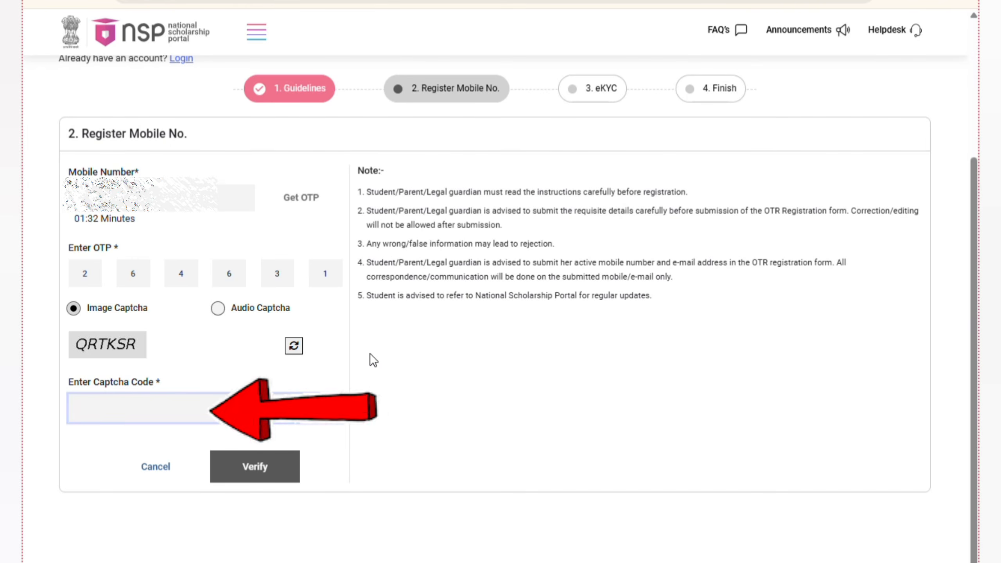
type("QRTKSR")
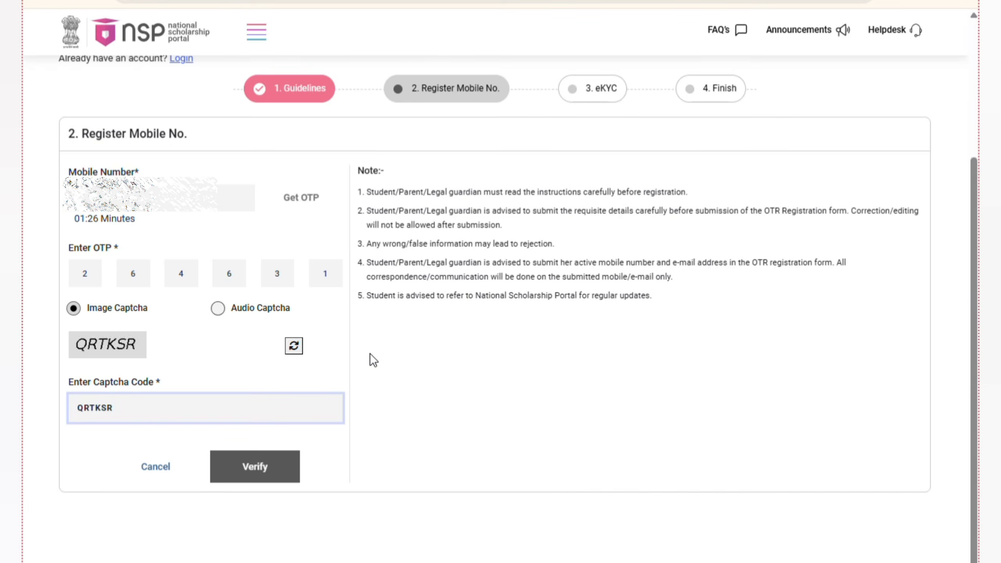
left_click(263, 473)
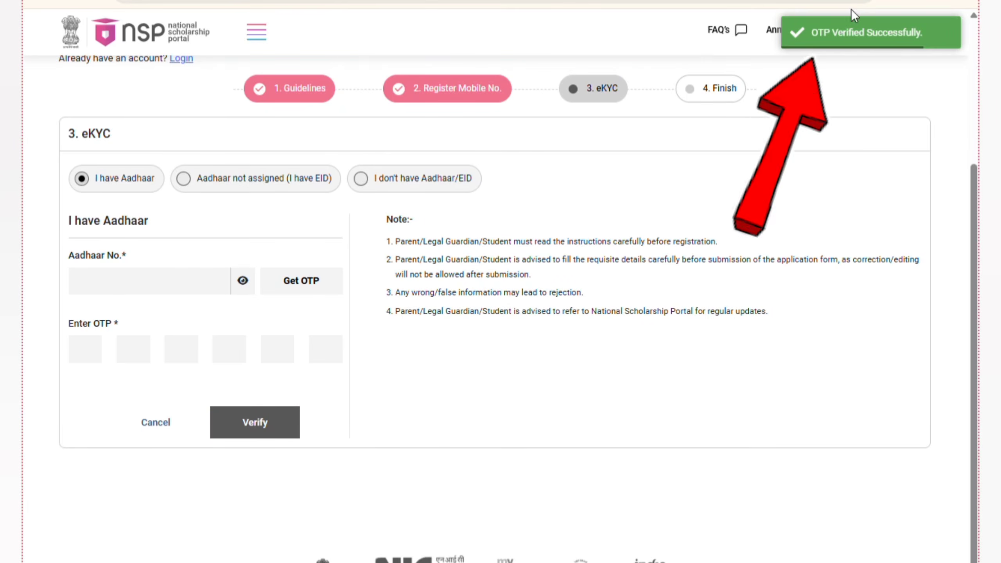
Step: Enter the Aadhaar number, request its OTP, and accept the Aadhaar consent terms
left_click_drag(73, 258, 110, 279)
left_click(109, 279)
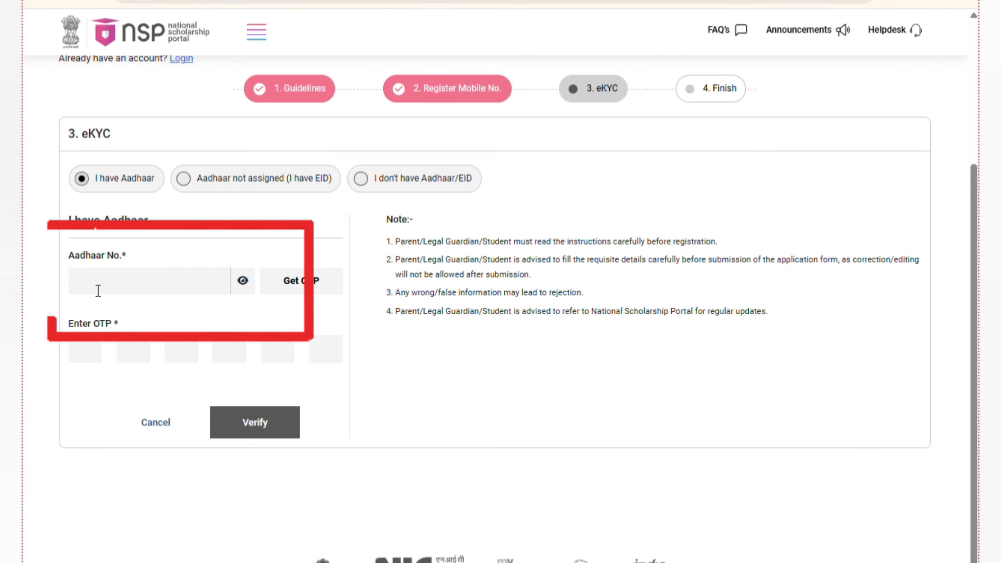
left_click(102, 278)
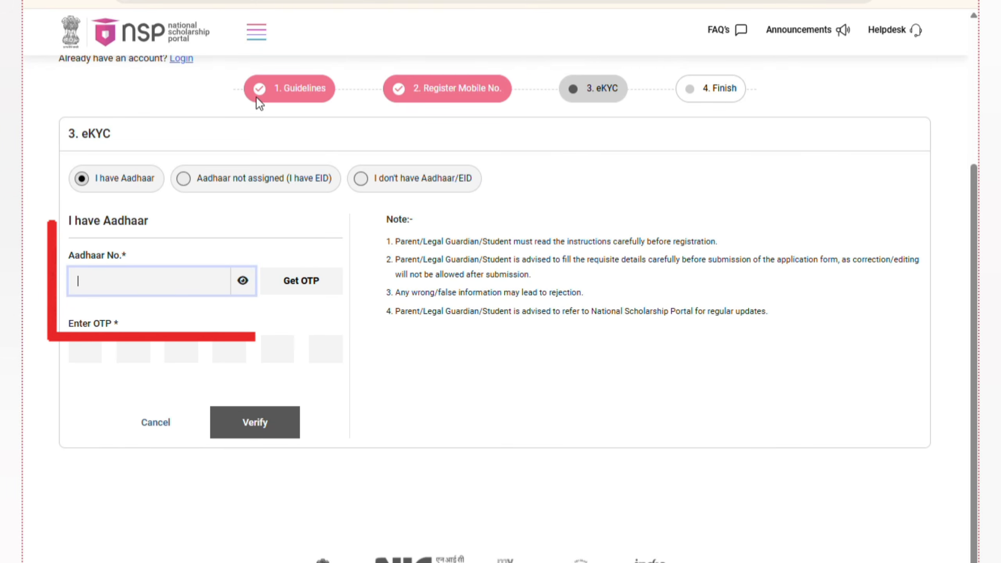
type("••••••••••")
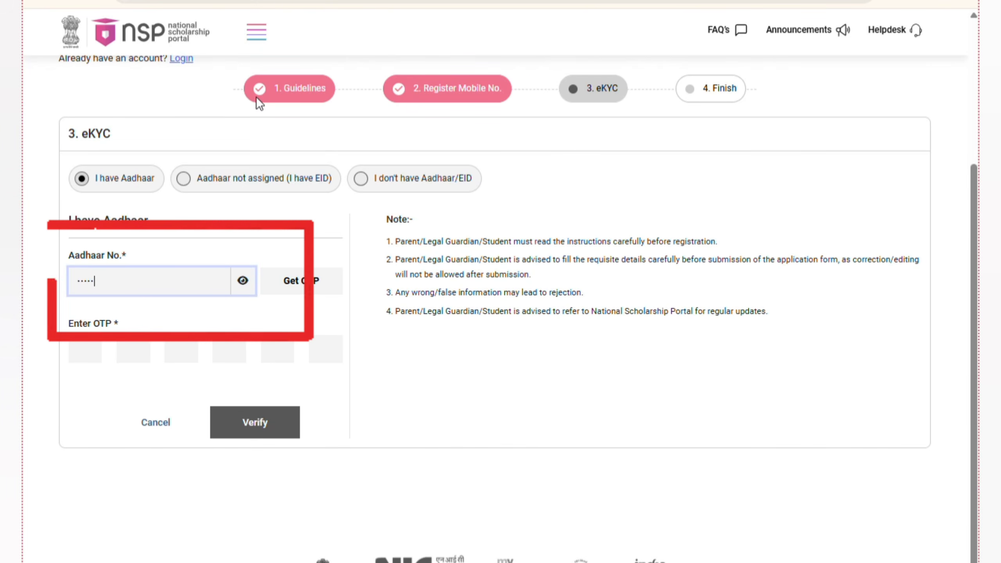
type("••")
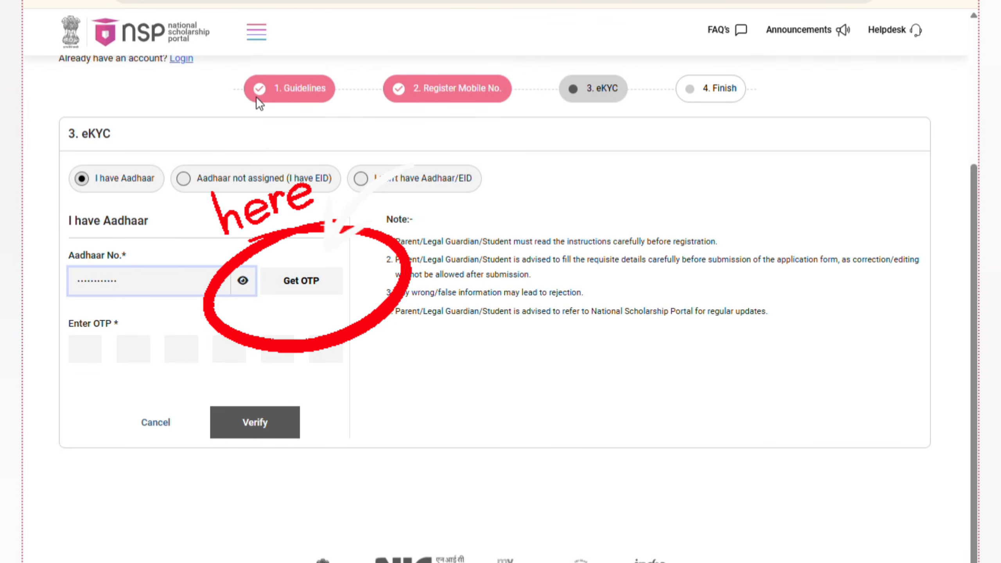
left_click(300, 281)
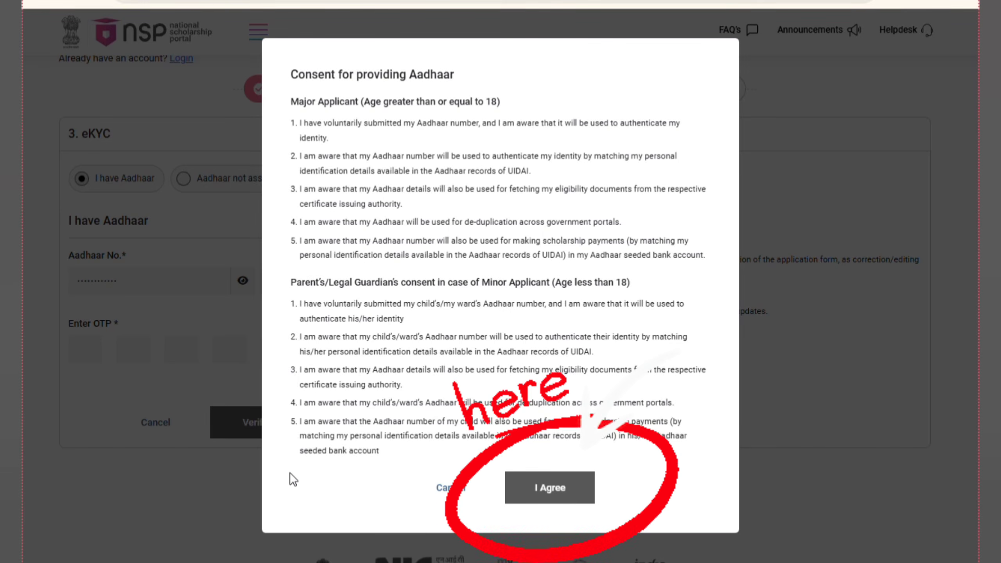
left_click(545, 494)
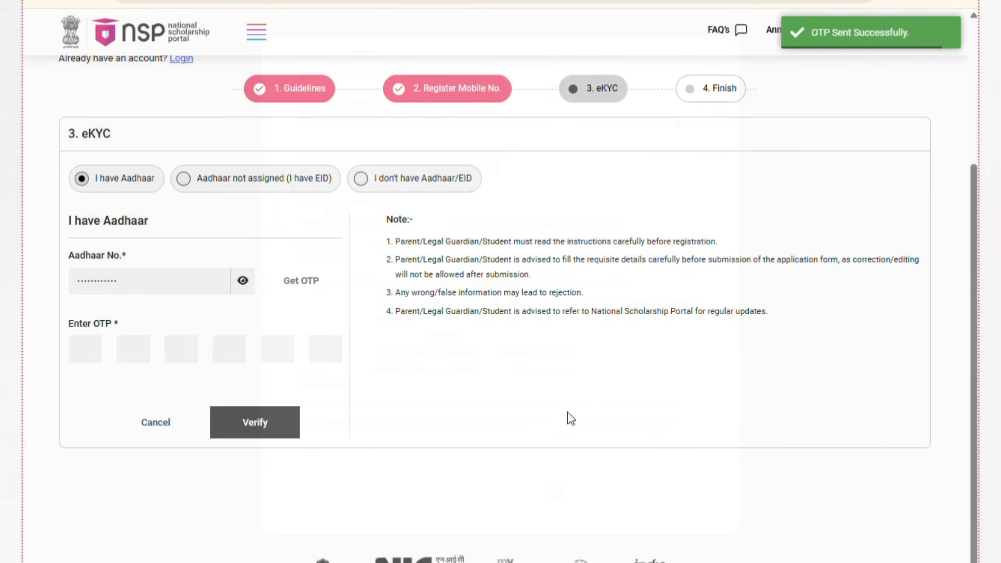
Step: Enter the six-digit Aadhaar OTP and submit it for verification
left_click(90, 362)
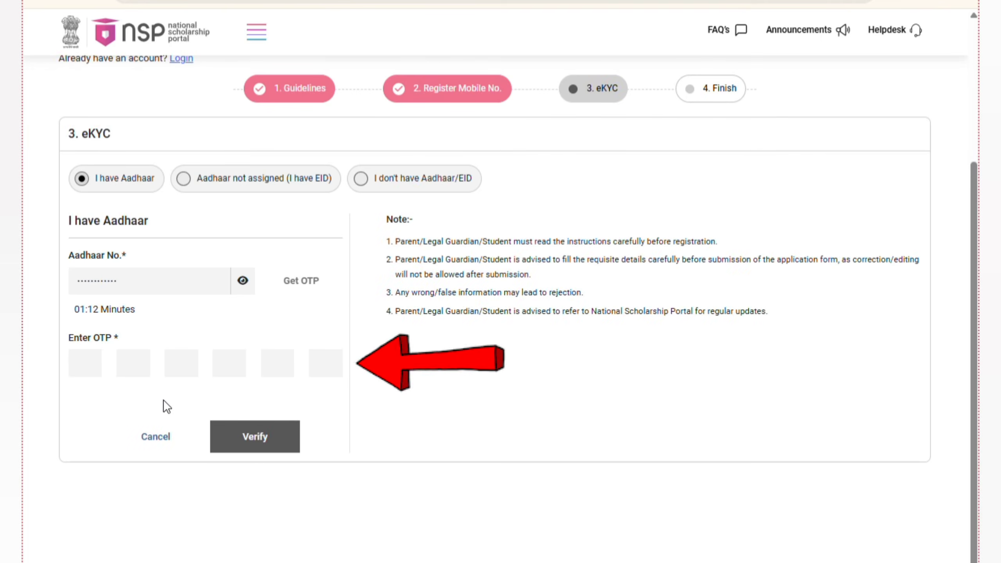
left_click(84, 357)
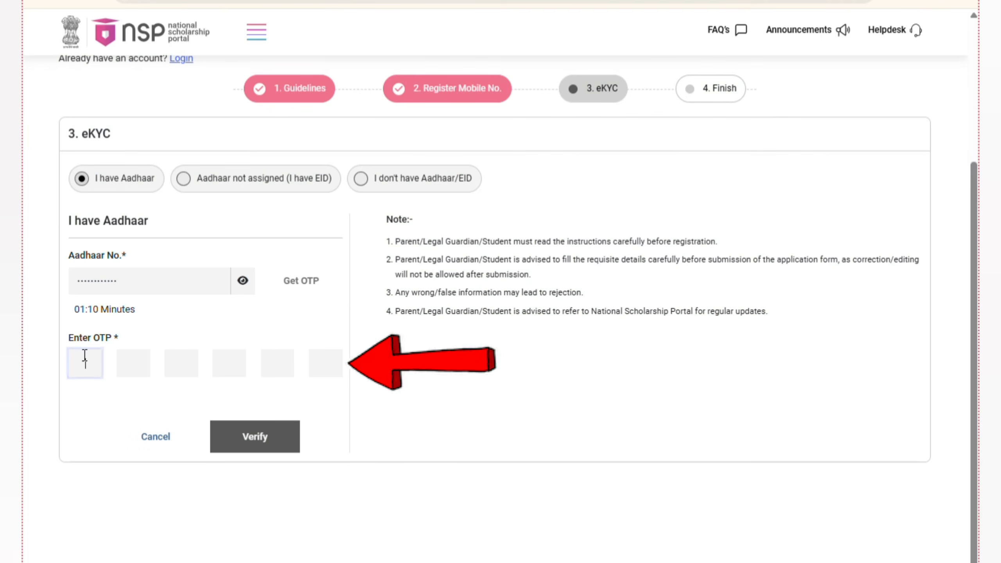
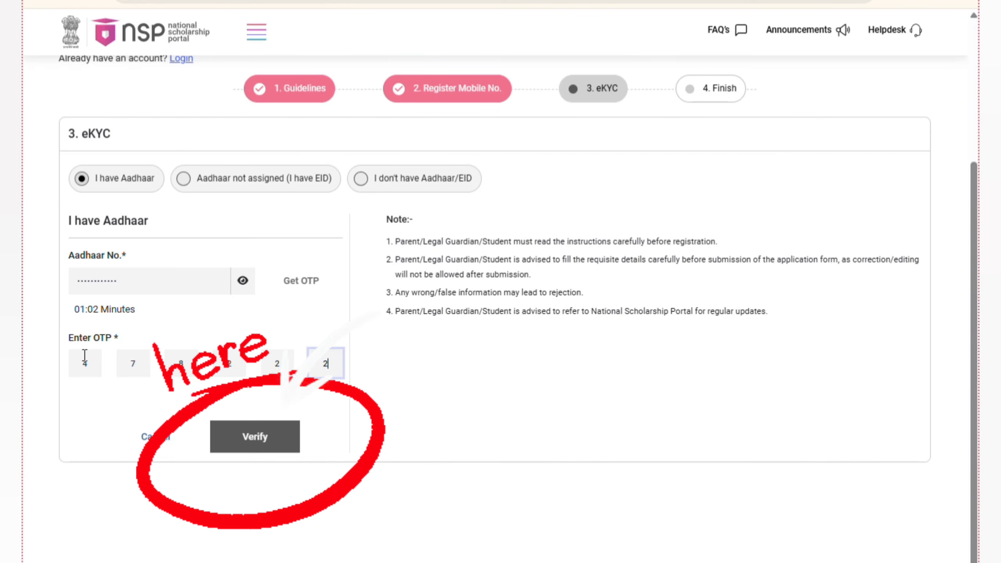
left_click(260, 437)
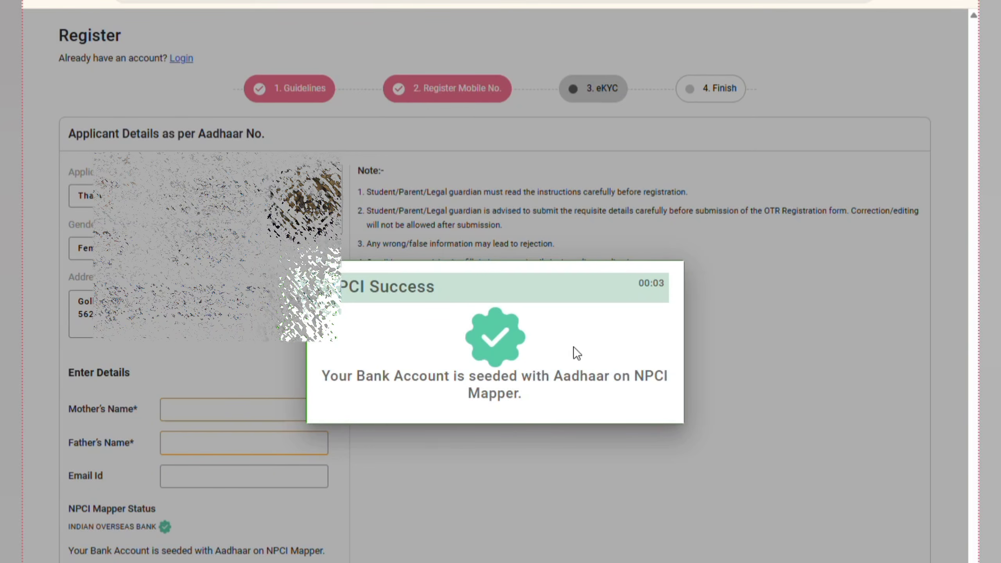
Step: Scroll down to the Enter Details section and fill in the mother's name
double_click(522, 406)
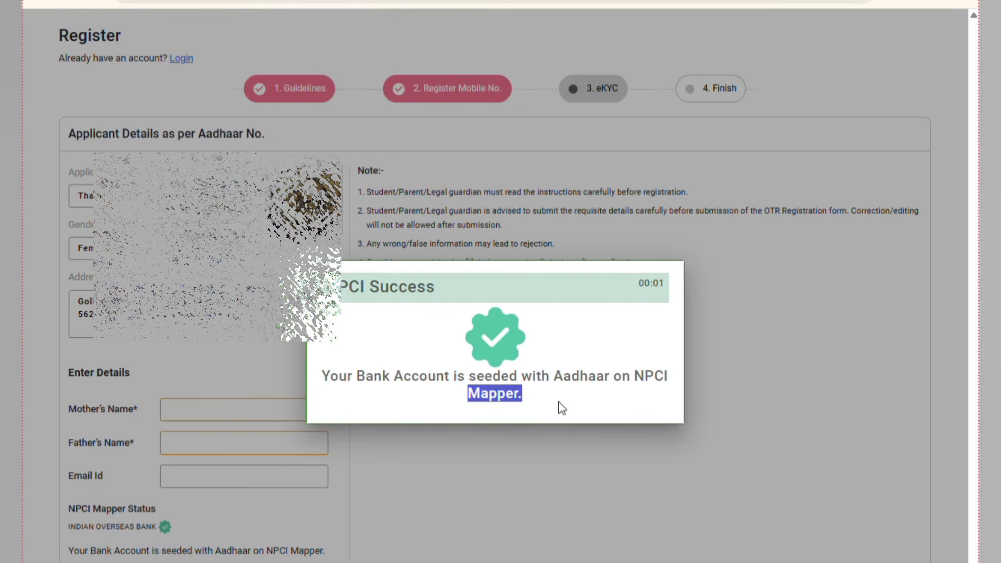
scroll(441, 379, "down", 3)
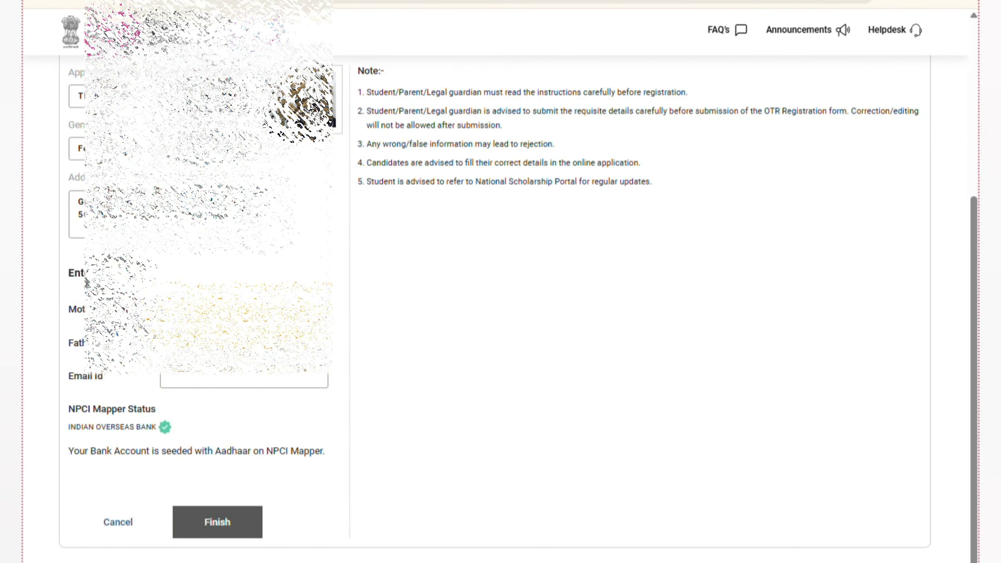
scroll(158, 276, "down", 4)
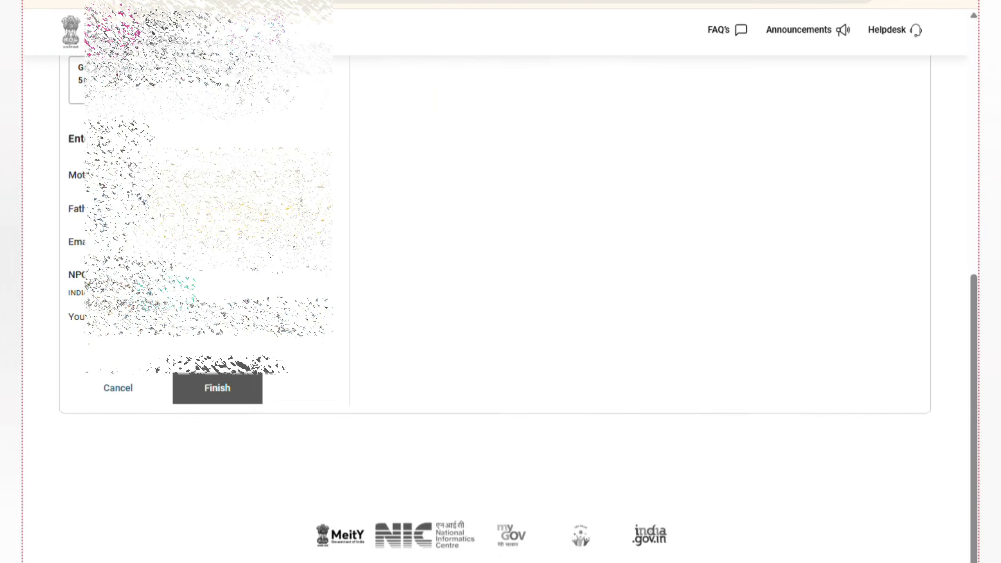
triple_click(149, 140)
left_click(76, 182)
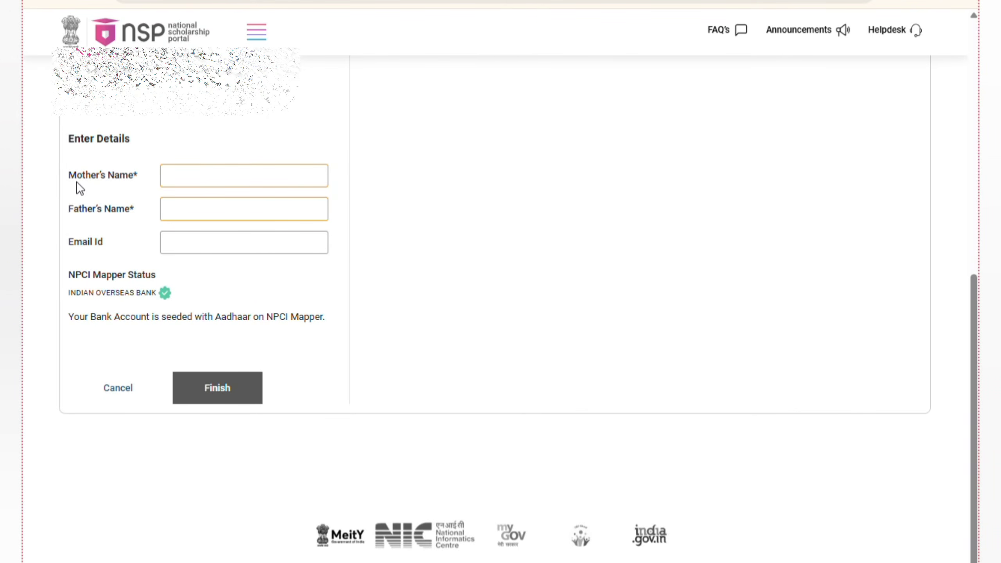
left_click(126, 183)
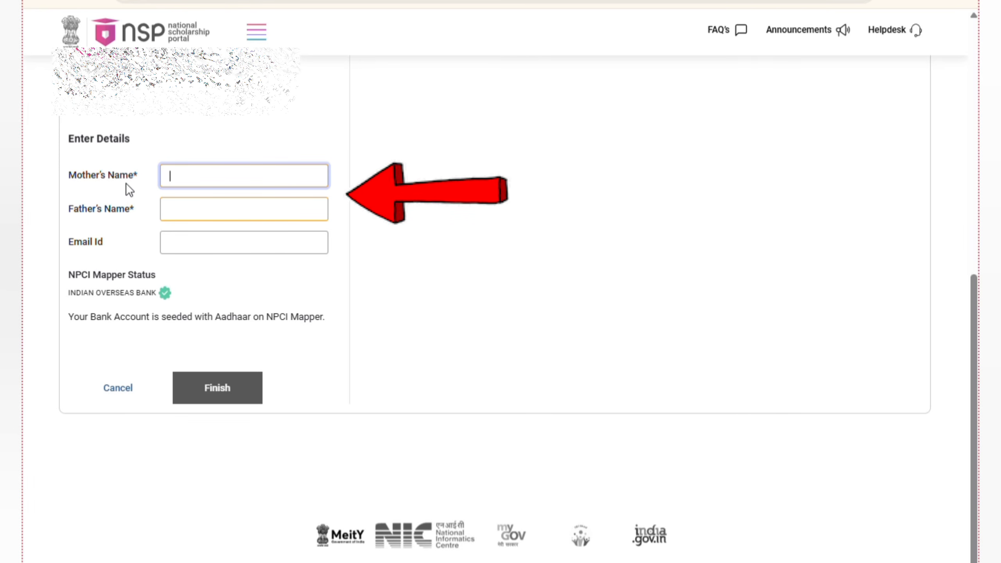
type("sku")
key("BackSpace")
key("BackSpace")
key("BackSpace")
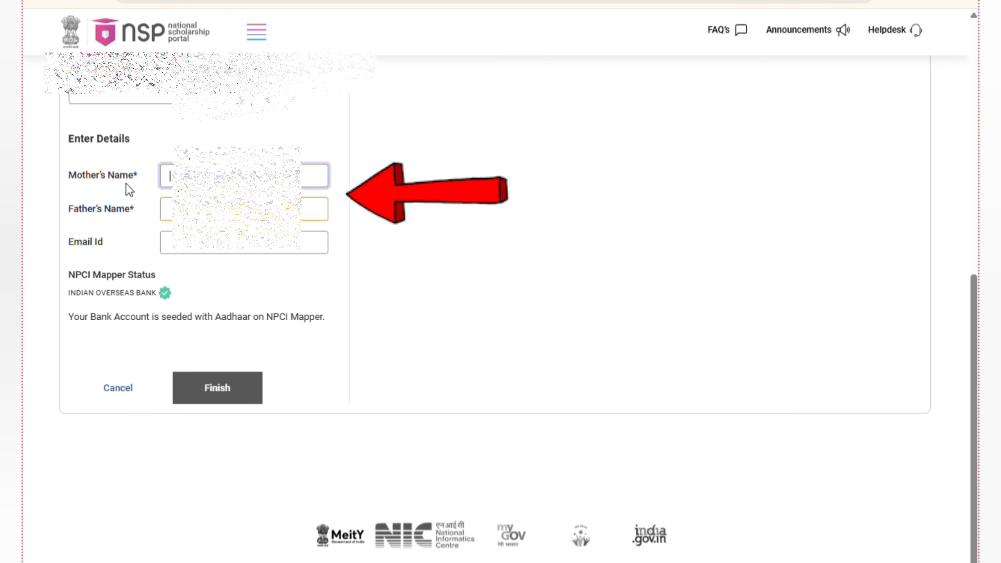
type("S")
Step: Fill in the father's name and finish the OTR registration form
key("Tab")
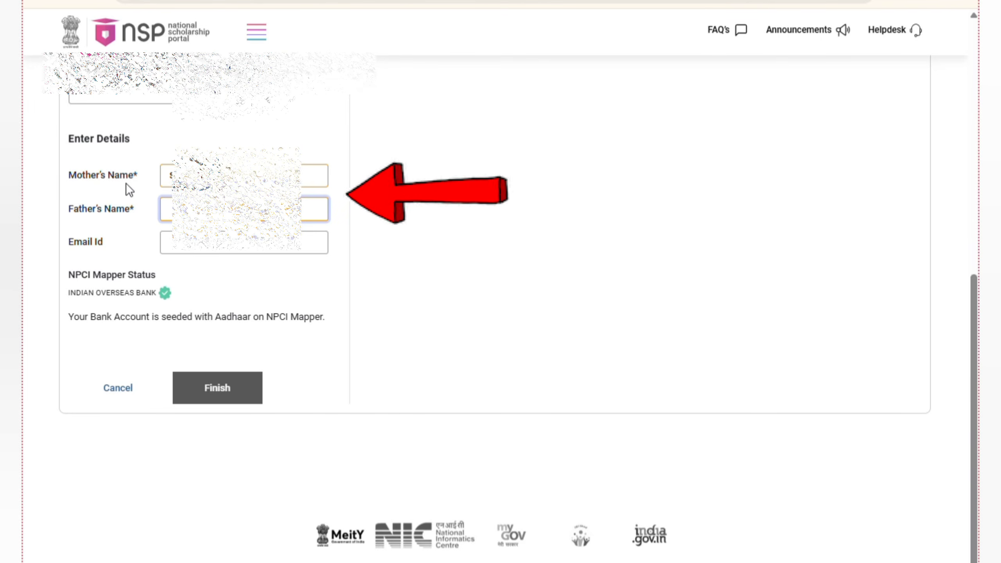
type("B")
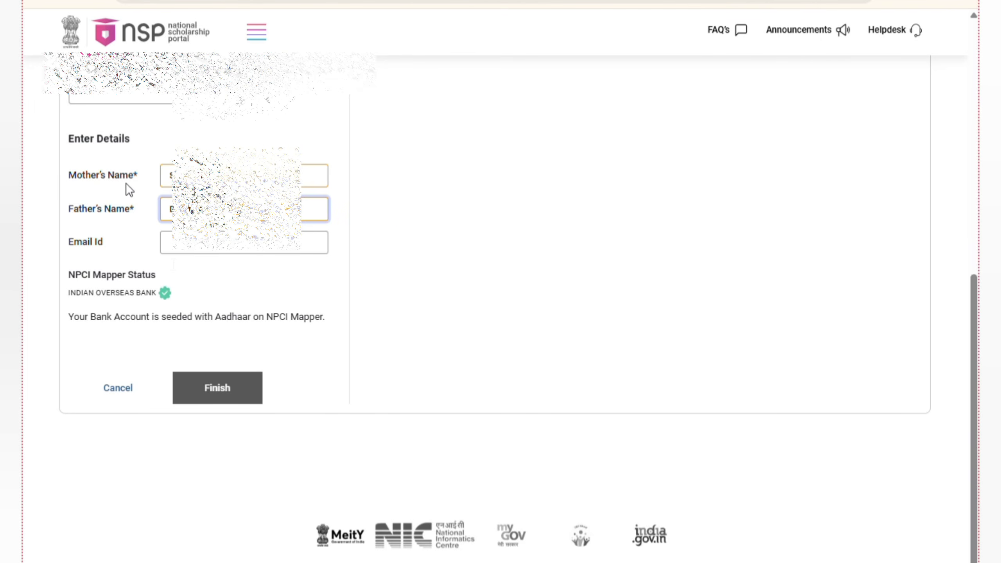
left_click_drag(66, 296, 160, 296)
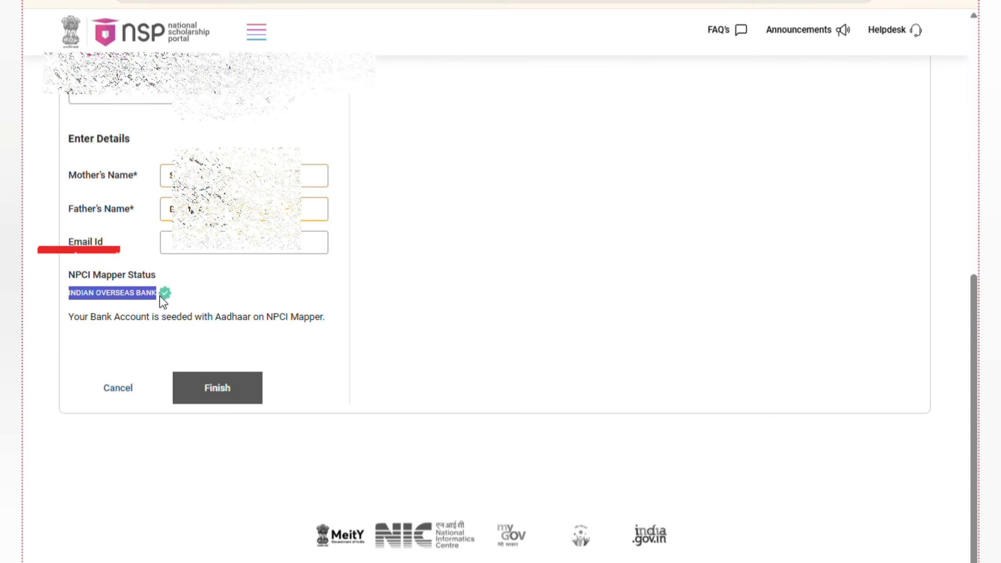
left_click(192, 300)
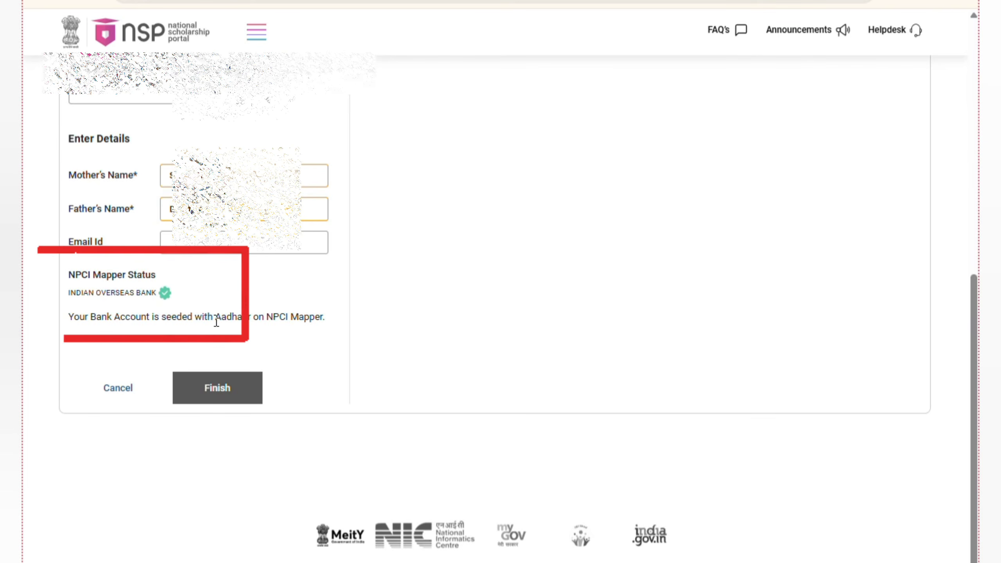
left_click(239, 392)
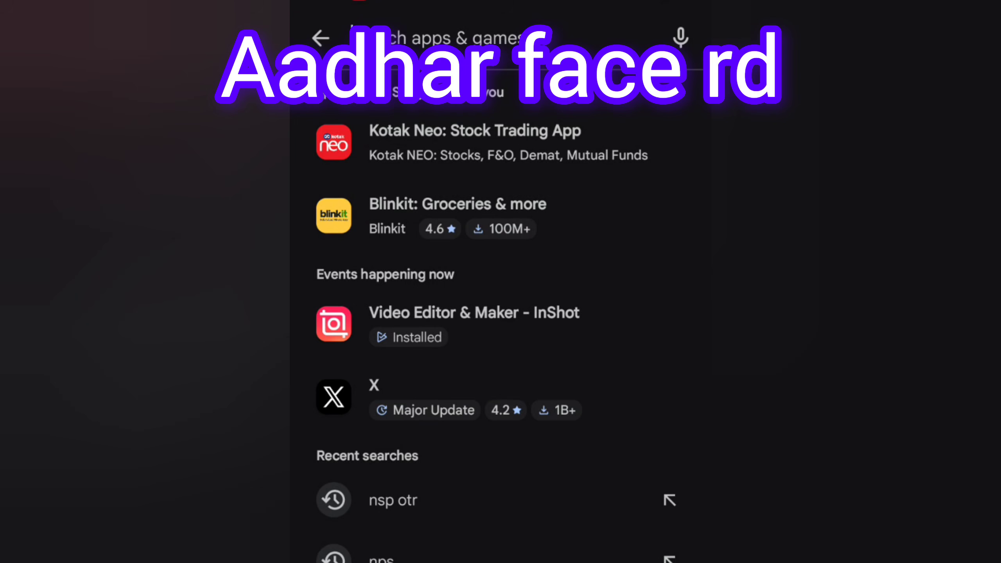
Step: Search the Play Store for 'nsp otr' and choose the NSP OTR suggestion
type("nps")
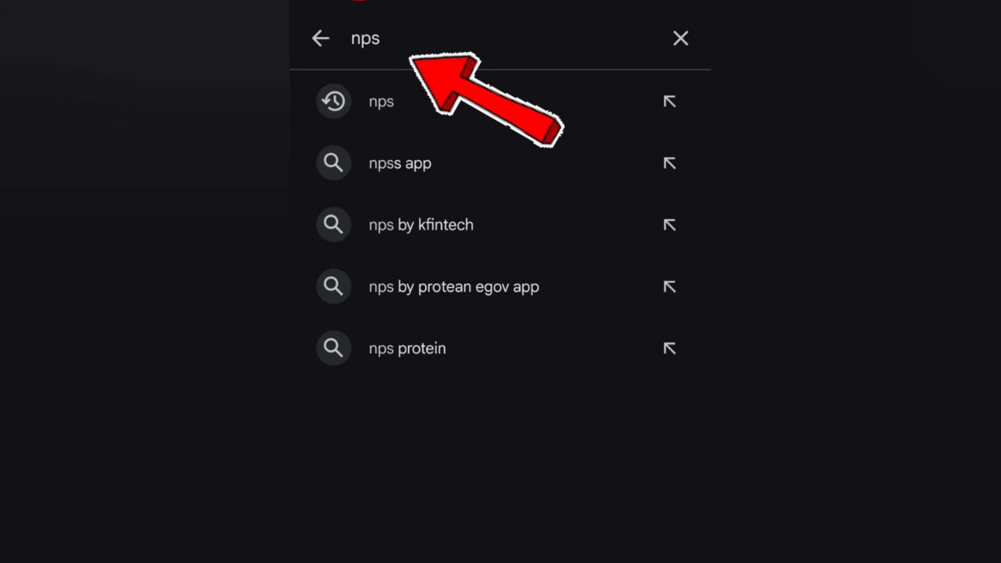
key("BackSpace")
key("BackSpace")
type("sp")
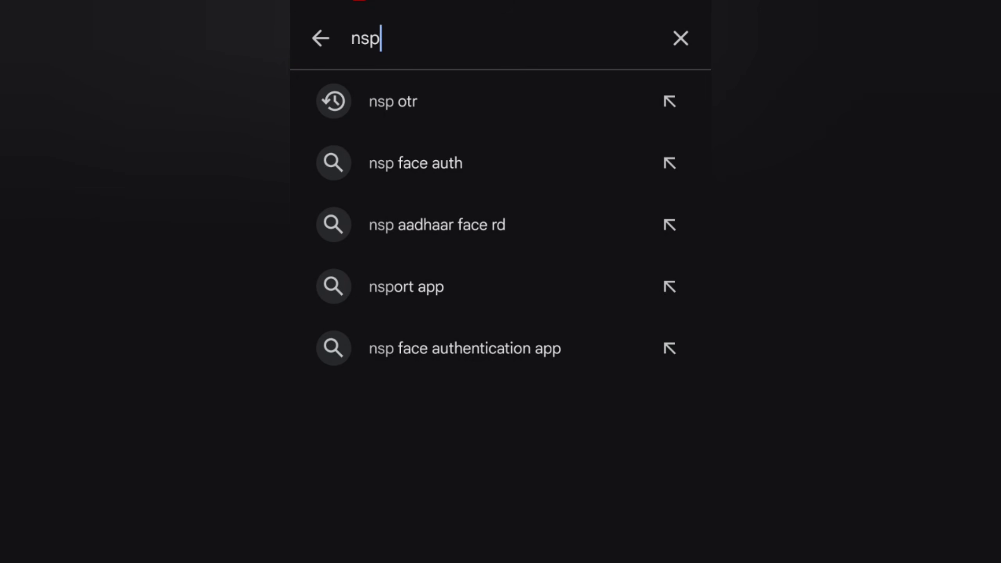
left_click(393, 101)
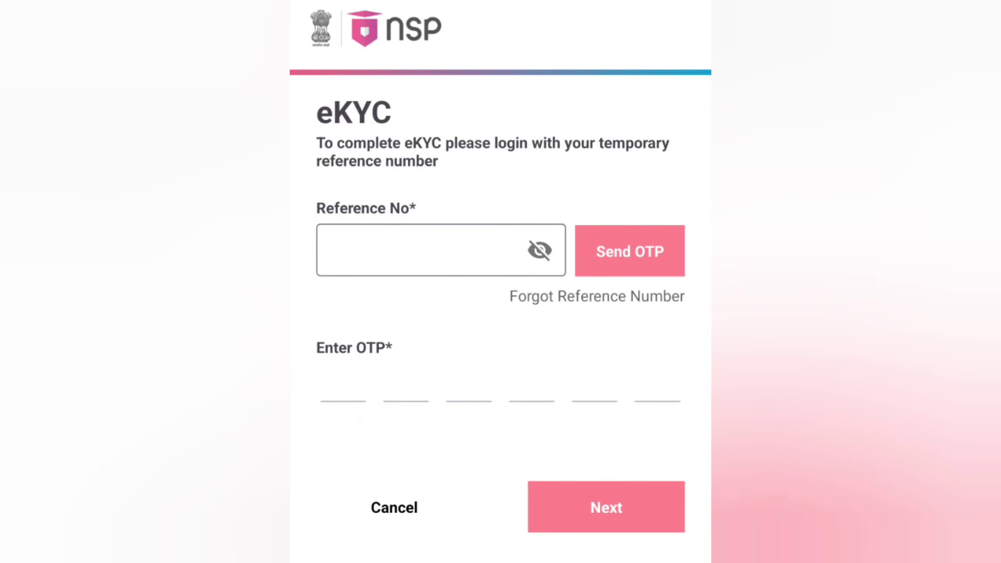
Step: Log in to eKYC with the temporary reference number and the OTP sent to the mobile
left_click(378, 244)
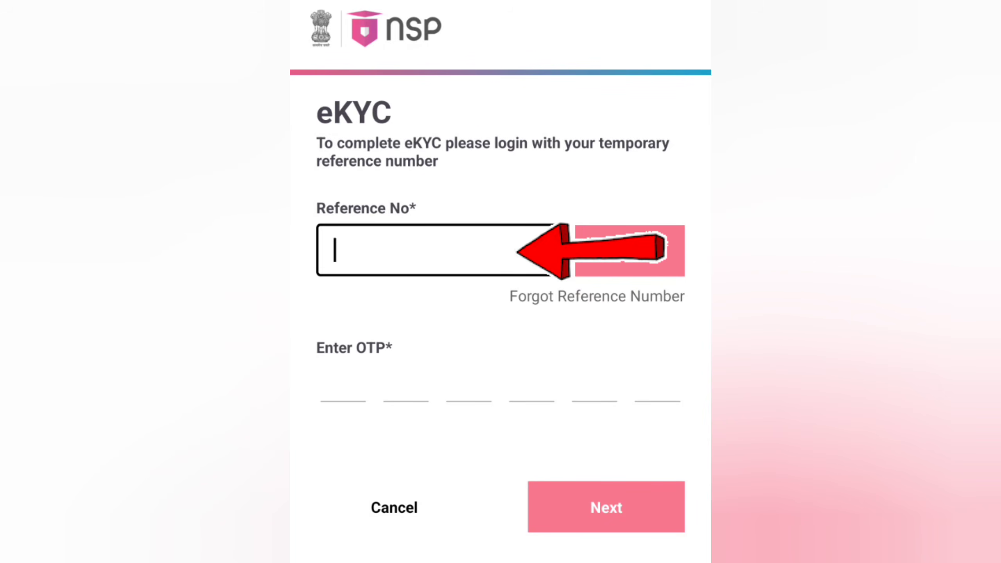
type("R26")
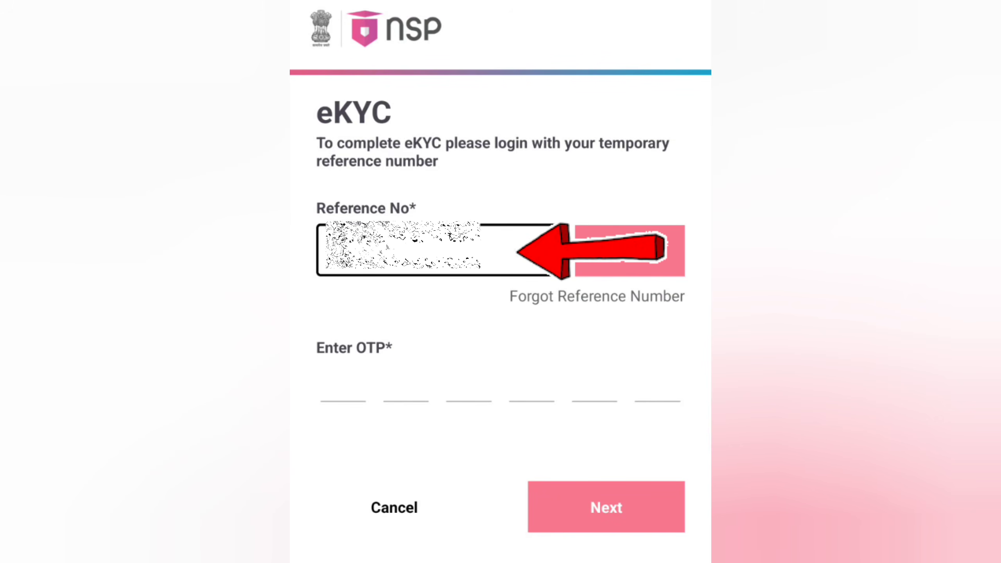
type("••••")
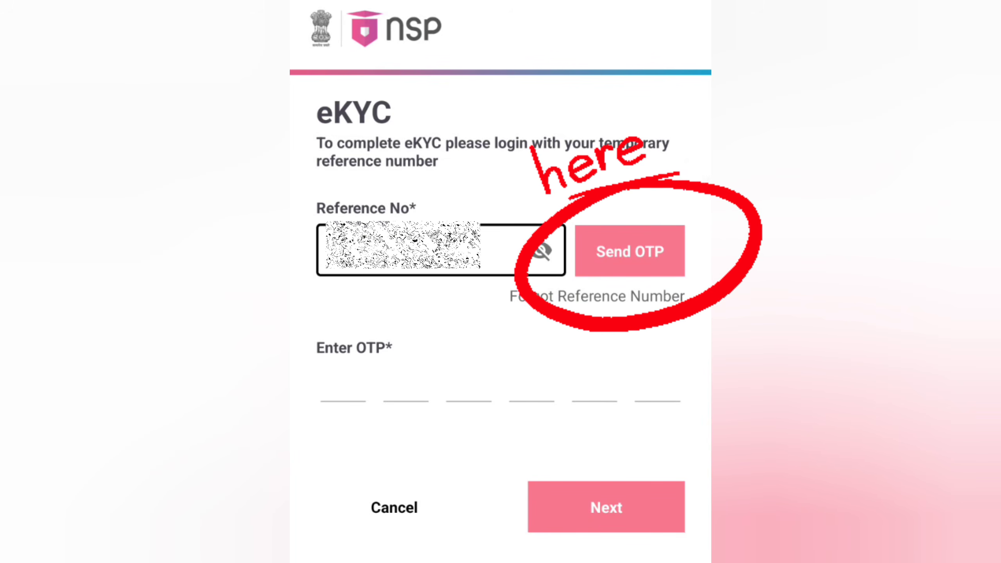
left_click(630, 251)
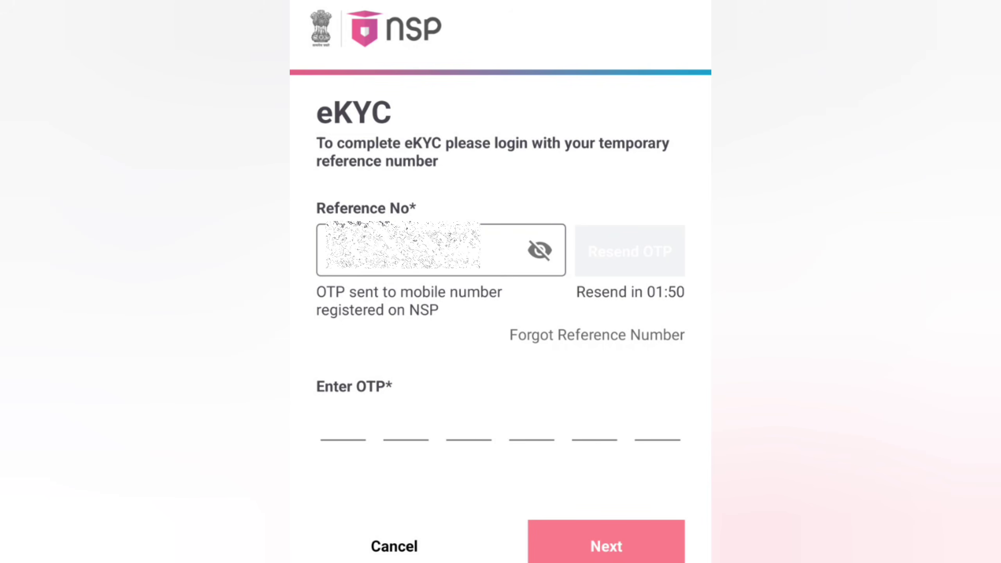
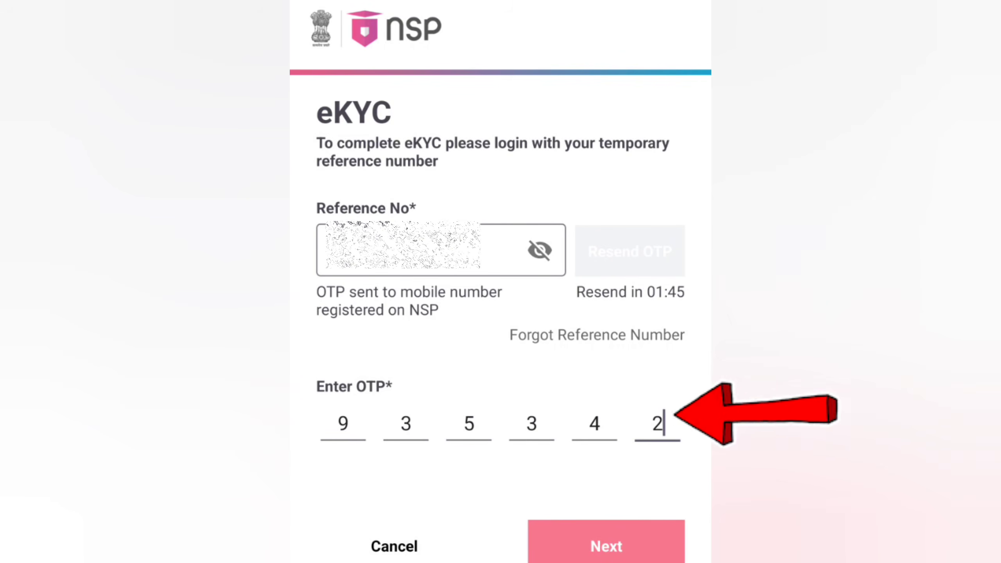
scroll(657, 169, "down", 2)
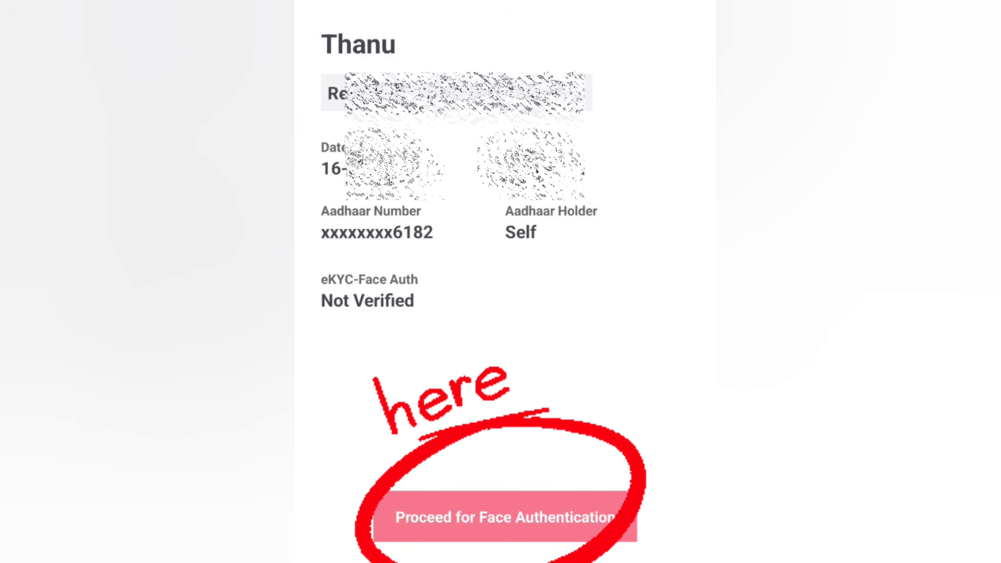
Step: Begin face authentication and agree to the Aadhaar consent terms
left_click(537, 512)
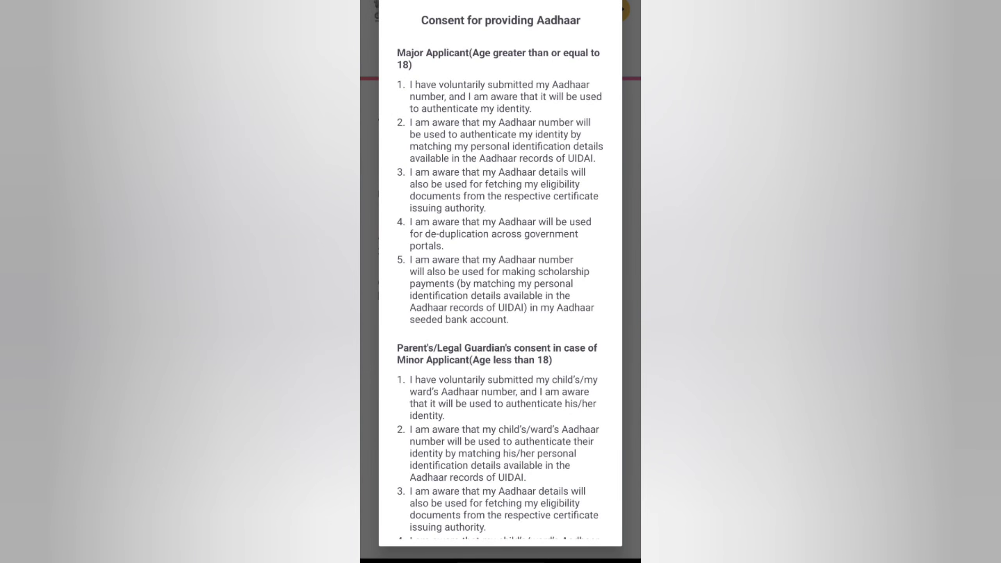
scroll(501, 276, "down", 5)
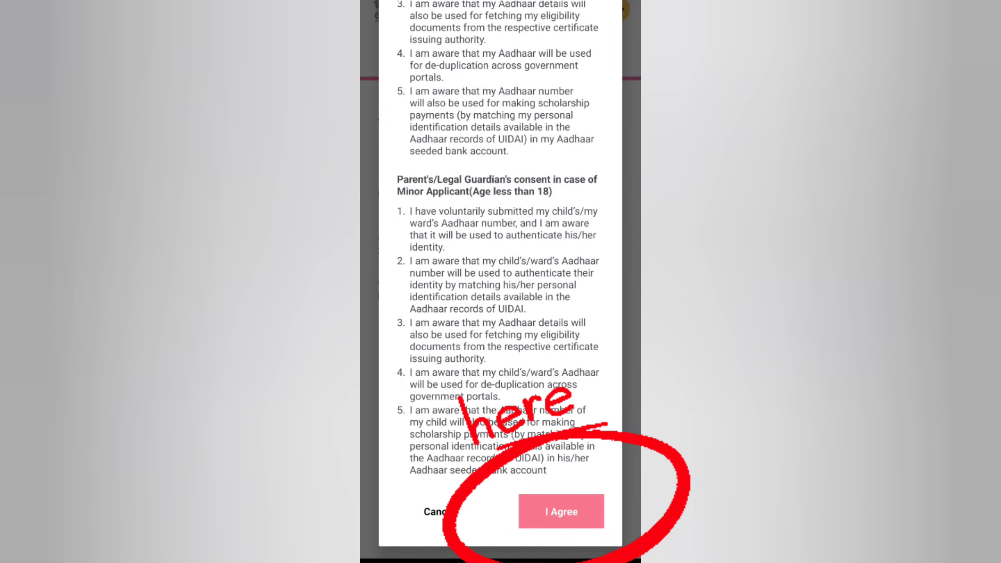
left_click(574, 512)
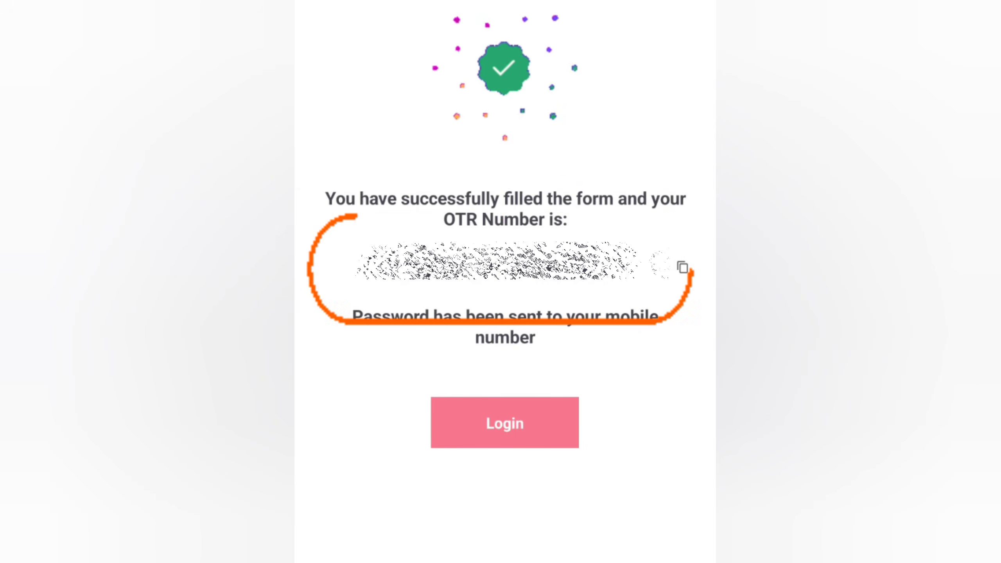
Step: Paste the generated NSP OTR number into the student's record and save it
left_click(538, 419)
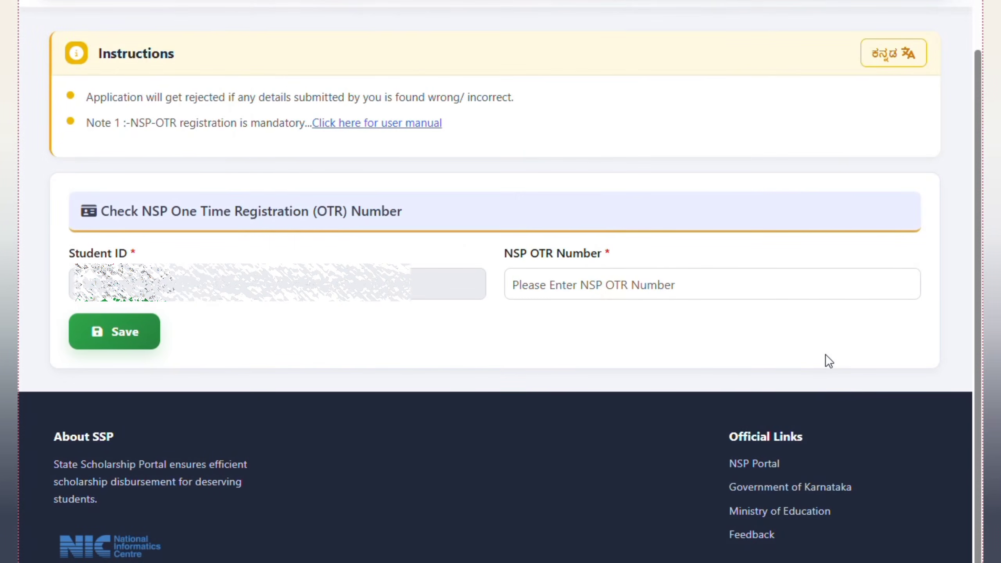
left_click(552, 283)
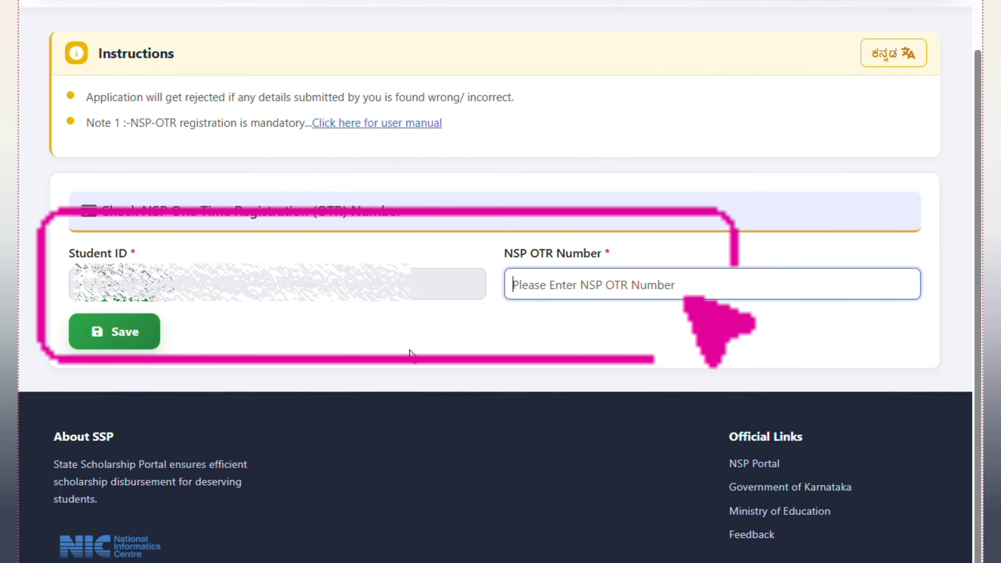
key("ctrl+v")
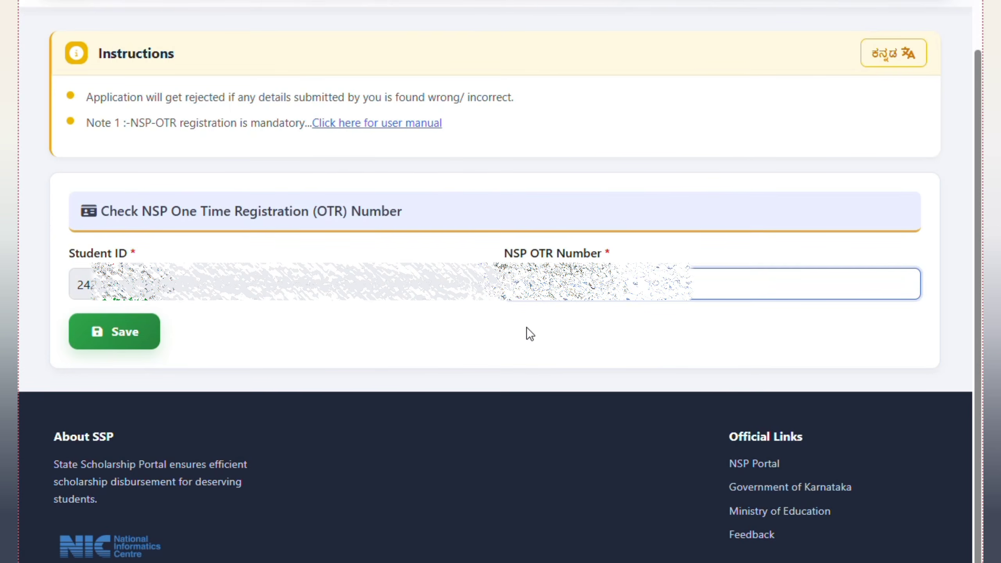
left_click(134, 334)
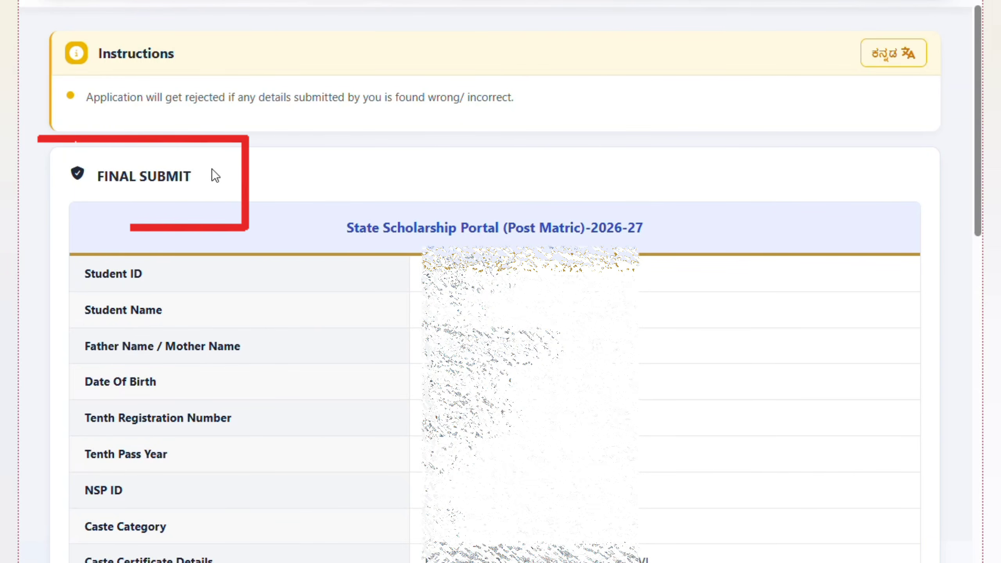
Step: Accept the first declaration and the biometric authentication declaration
scroll(430, 204, "down", 5)
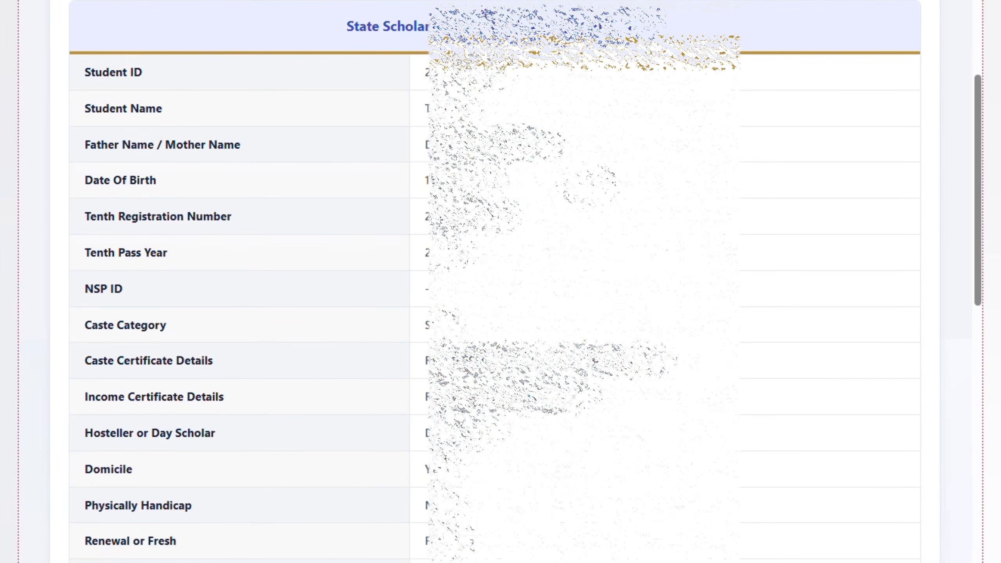
scroll(494, 276, "down", 1)
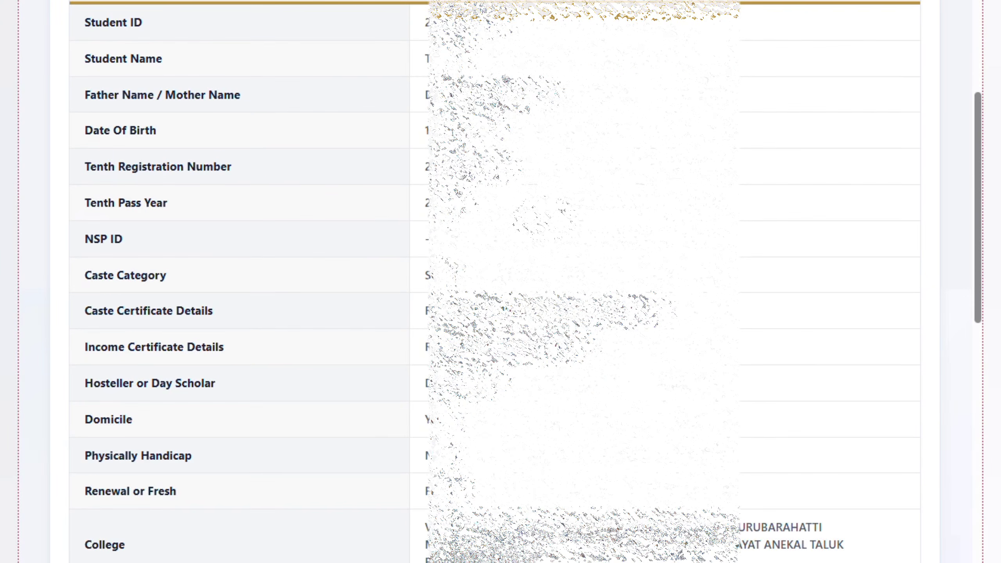
scroll(495, 276, "down", 5)
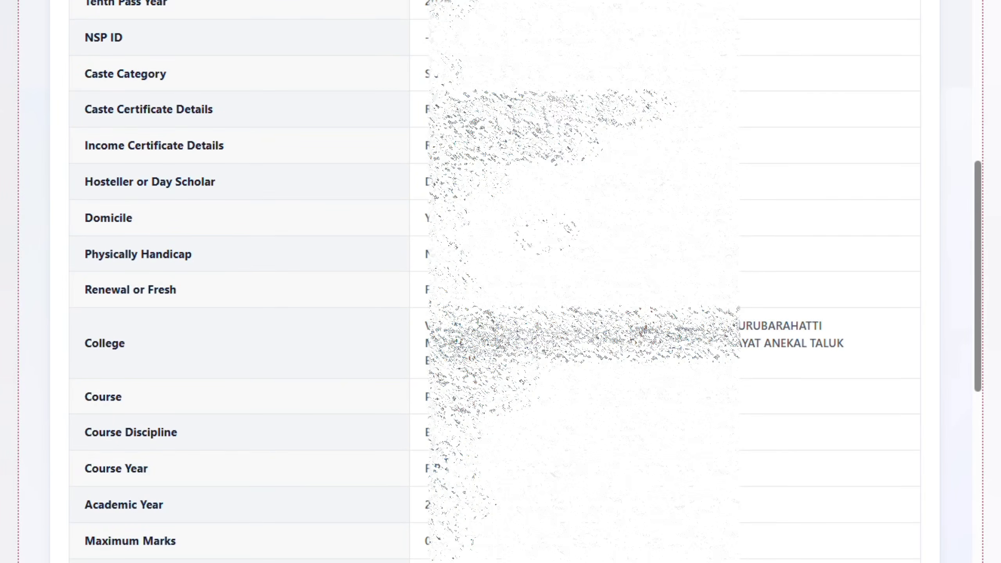
scroll(495, 276, "down", 5)
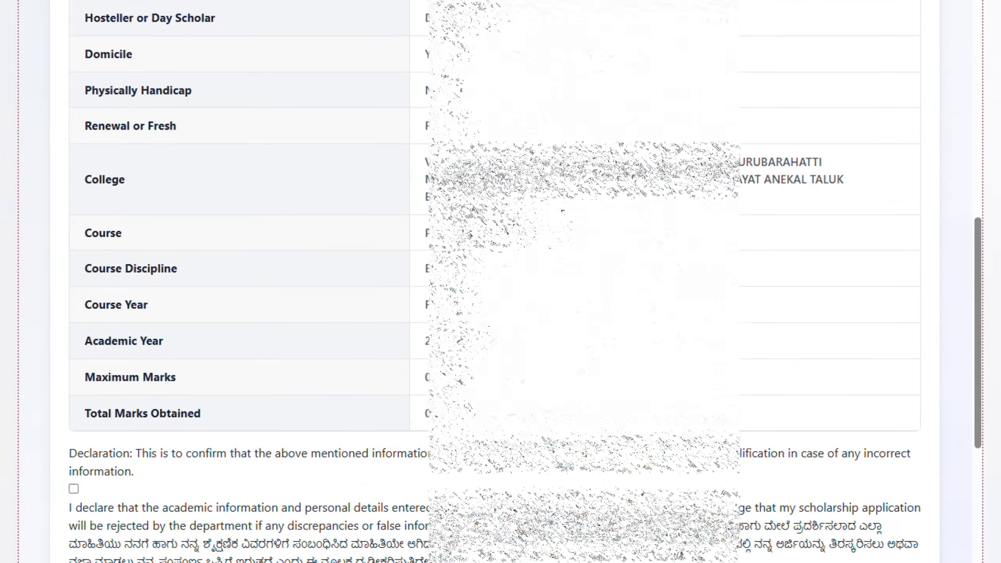
scroll(495, 276, "down", 2)
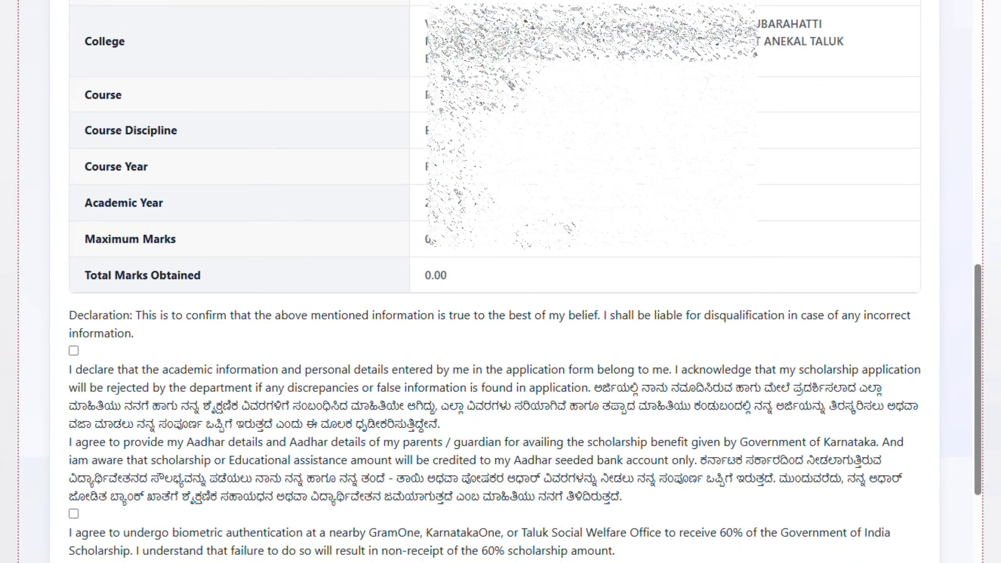
scroll(319, 251, "down", 2)
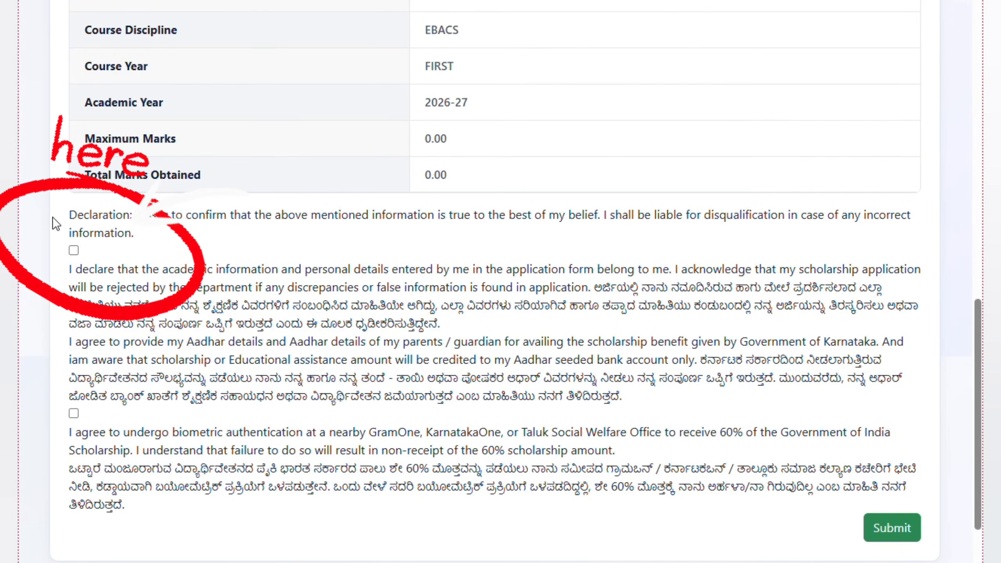
left_click(74, 250)
scroll(75, 254, "down", 1)
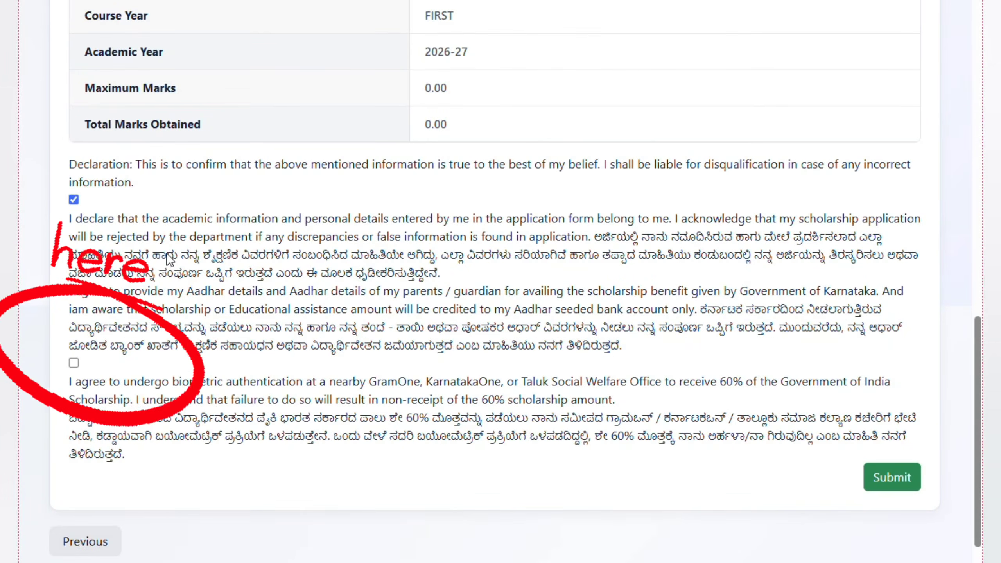
left_click(74, 363)
Step: Final-submit the Post Matric 2026-27 scholarship application
scroll(76, 362, "down", 2)
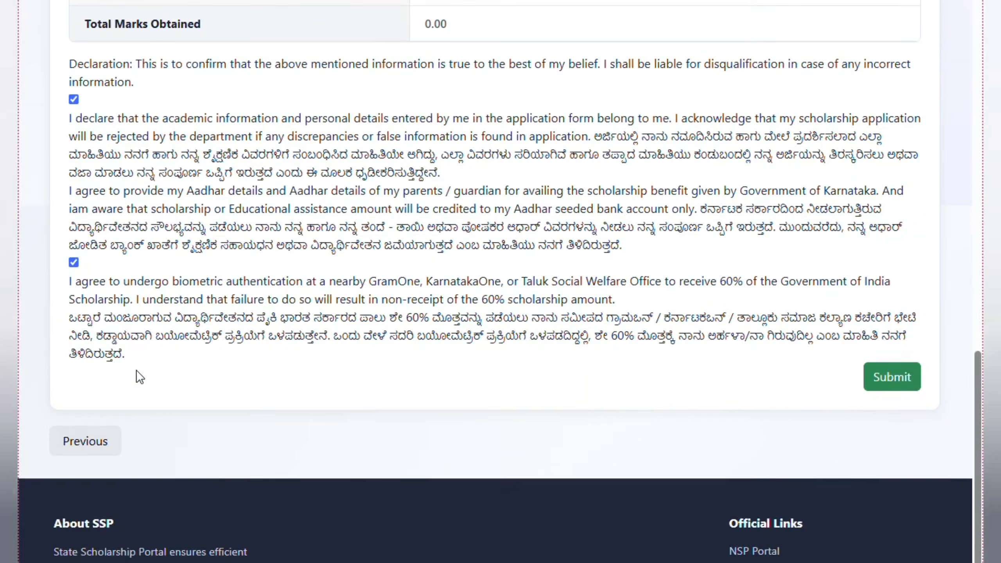
scroll(412, 288, "down", 1)
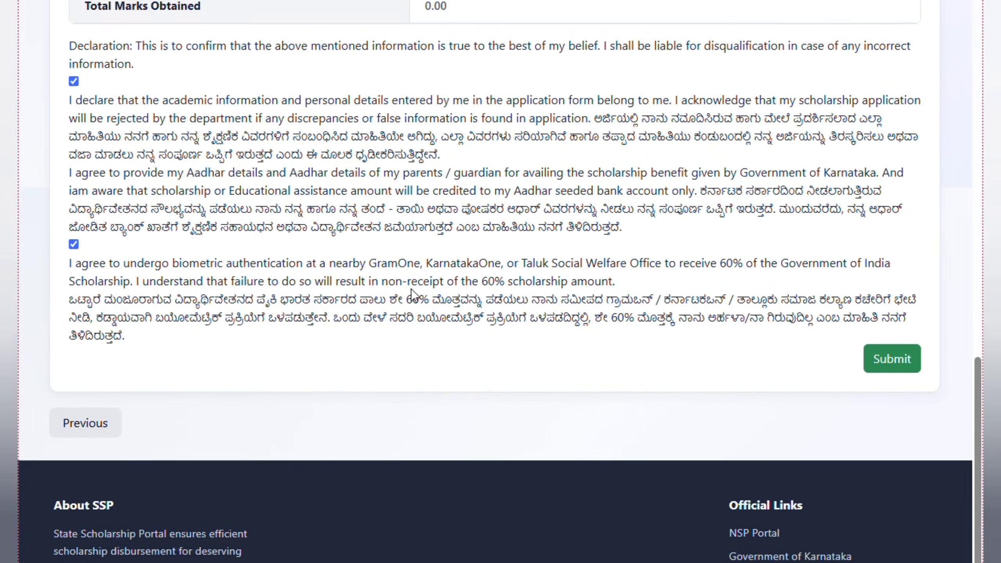
scroll(426, 271, "down", 1)
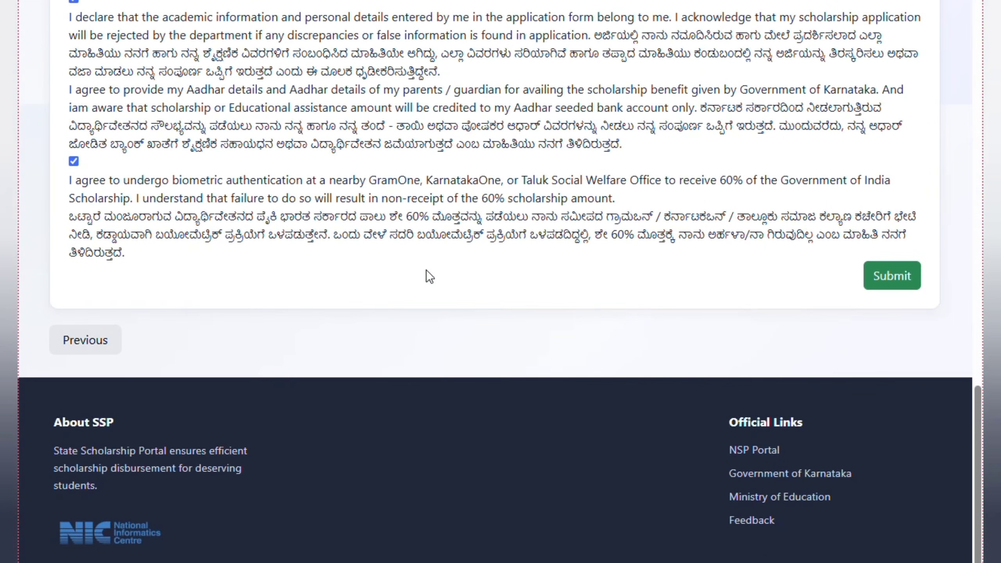
scroll(751, 312, "up", 1)
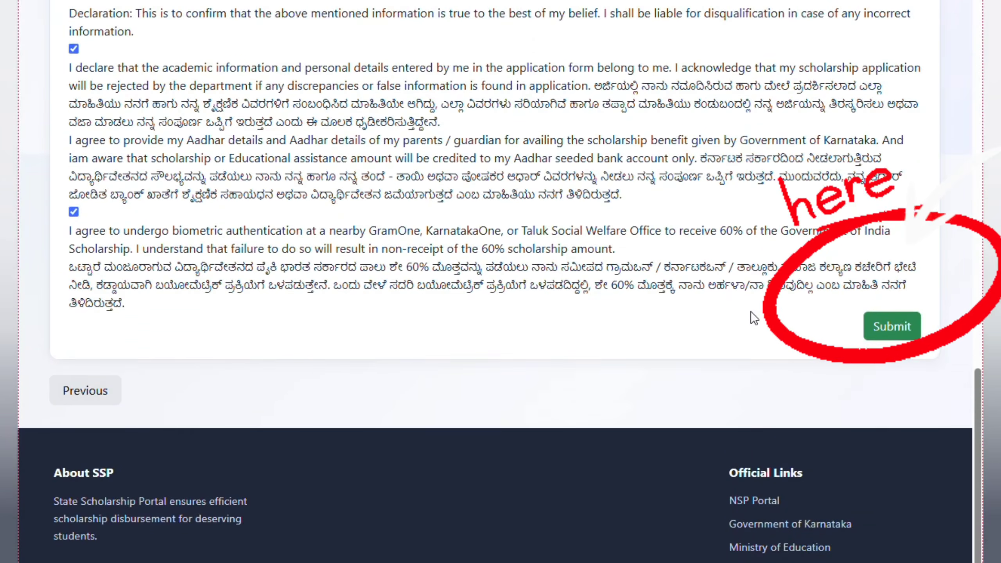
left_click(895, 323)
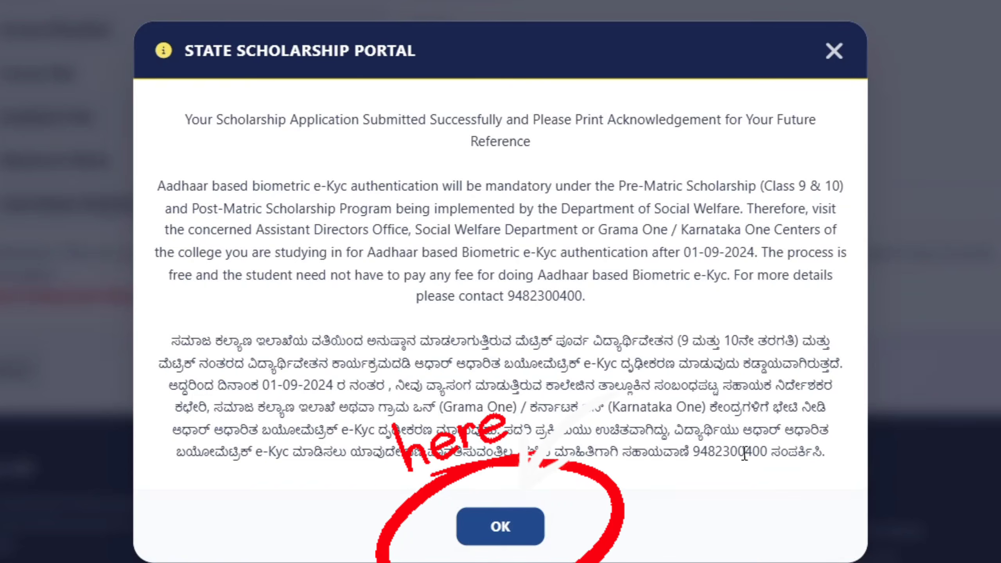
Step: Dismiss the 'Submitted Successfully' popup and return to the top of the Final Submit page
left_click(502, 529)
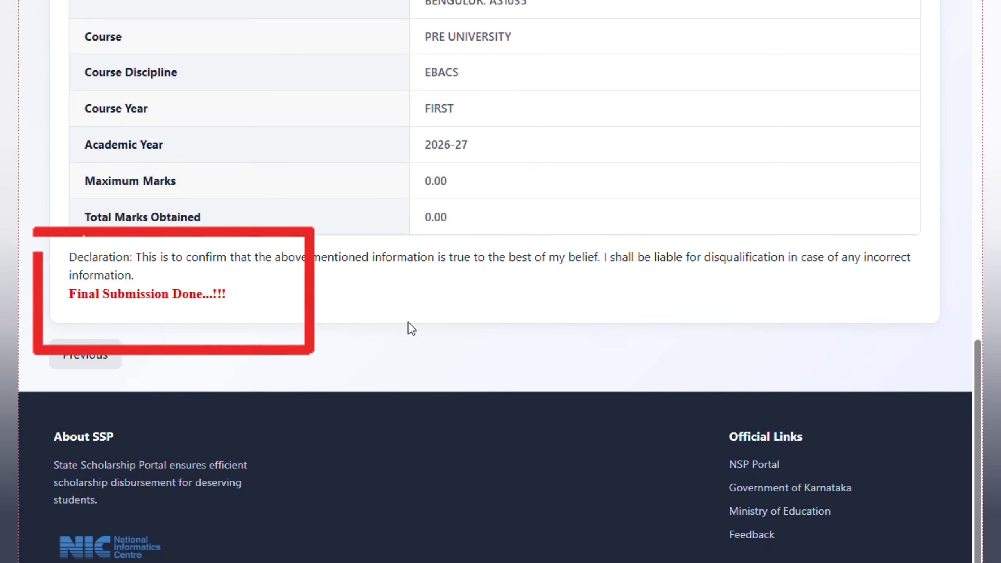
scroll(408, 322, "up", 15)
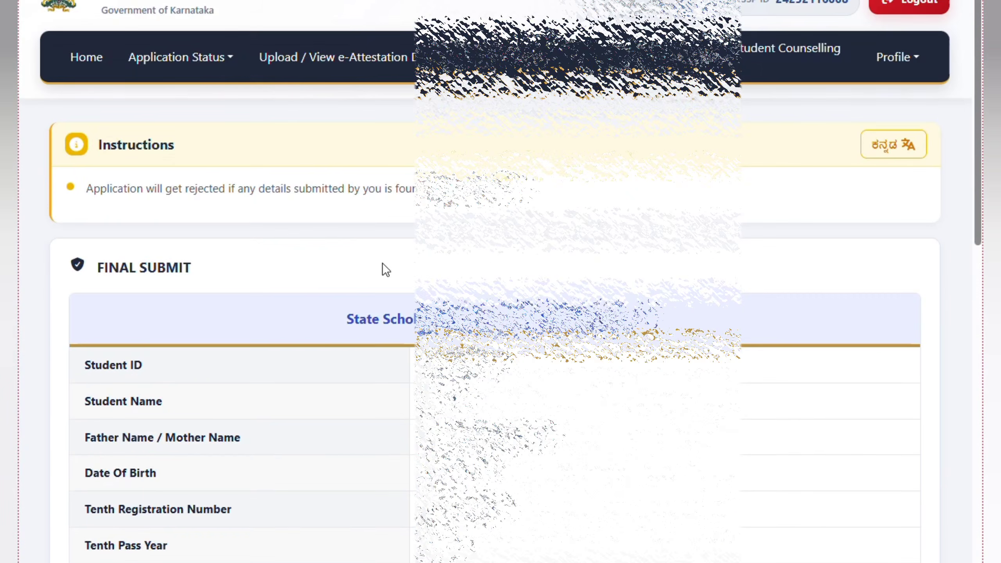
Step: View the application acknowledgement under Application Status, then return to the student home dashboard
left_click(210, 67)
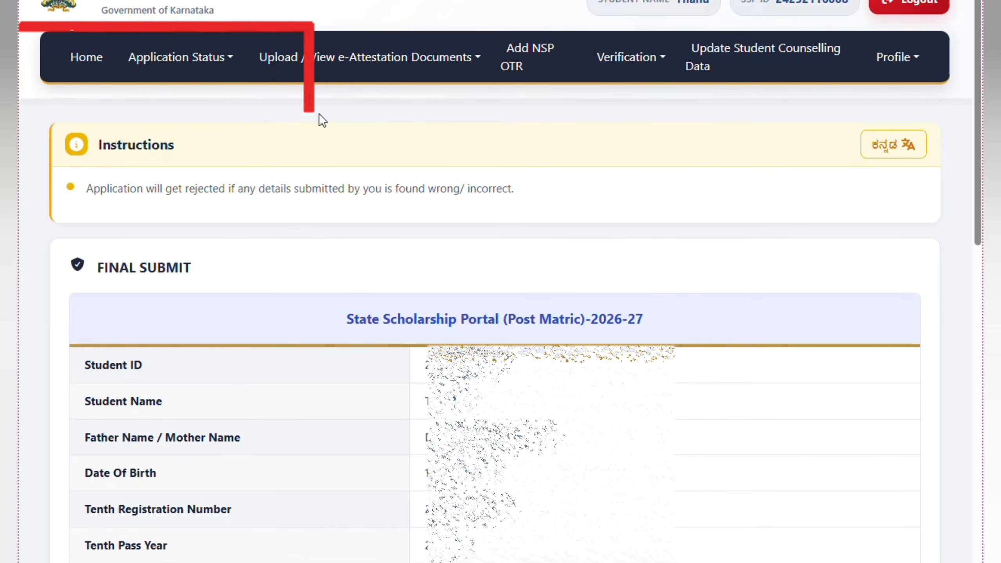
mouse_move(171, 63)
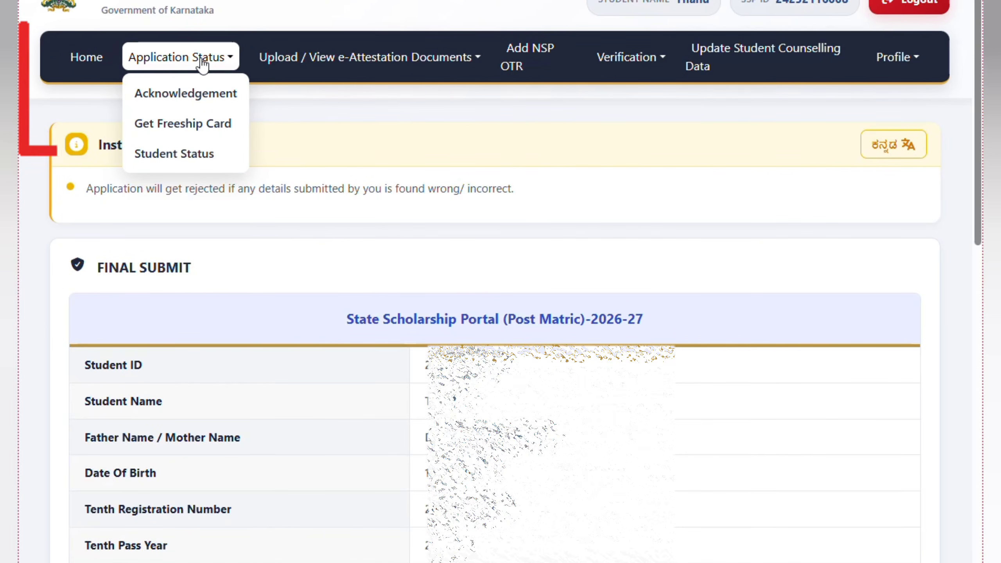
left_click(200, 102)
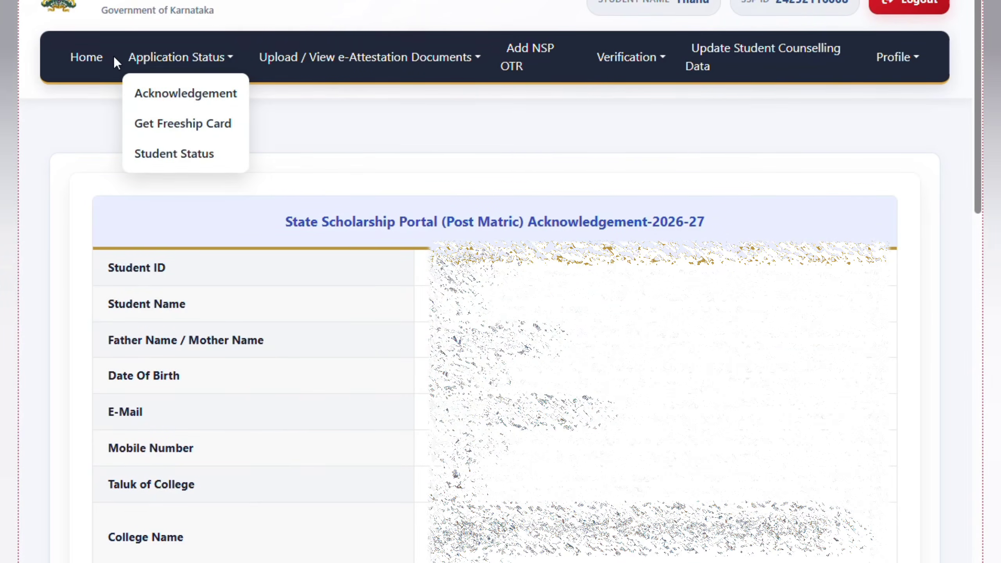
left_click(88, 58)
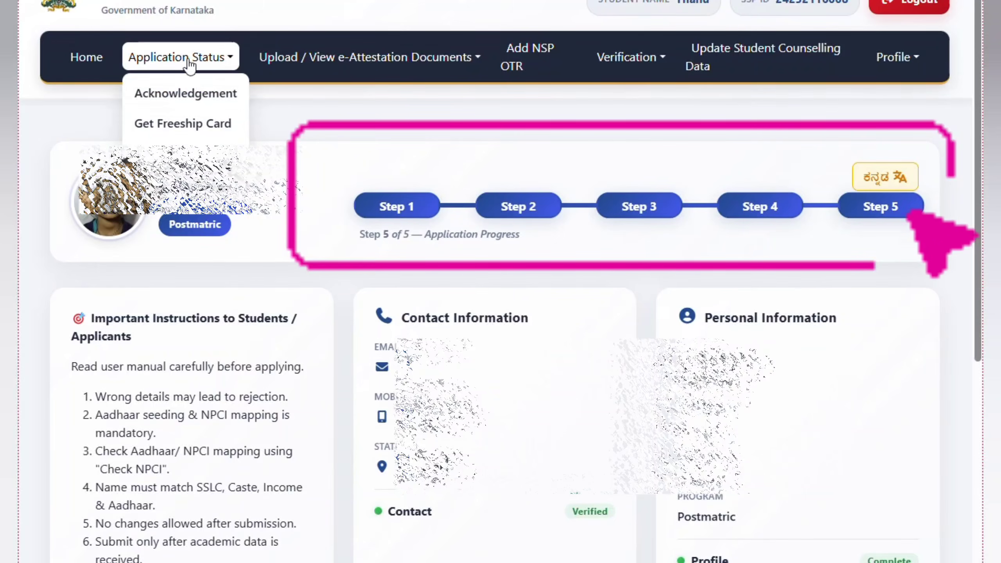
Step: Reopen the Post Matric Acknowledgement-2026-27 page and scroll down to Print Acknowledgement
mouse_move(181, 57)
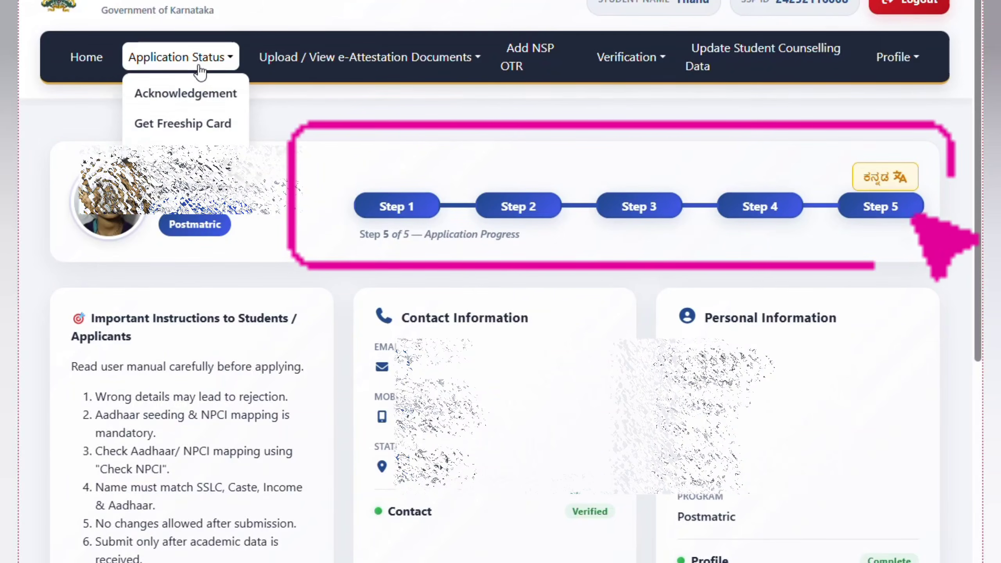
left_click(204, 91)
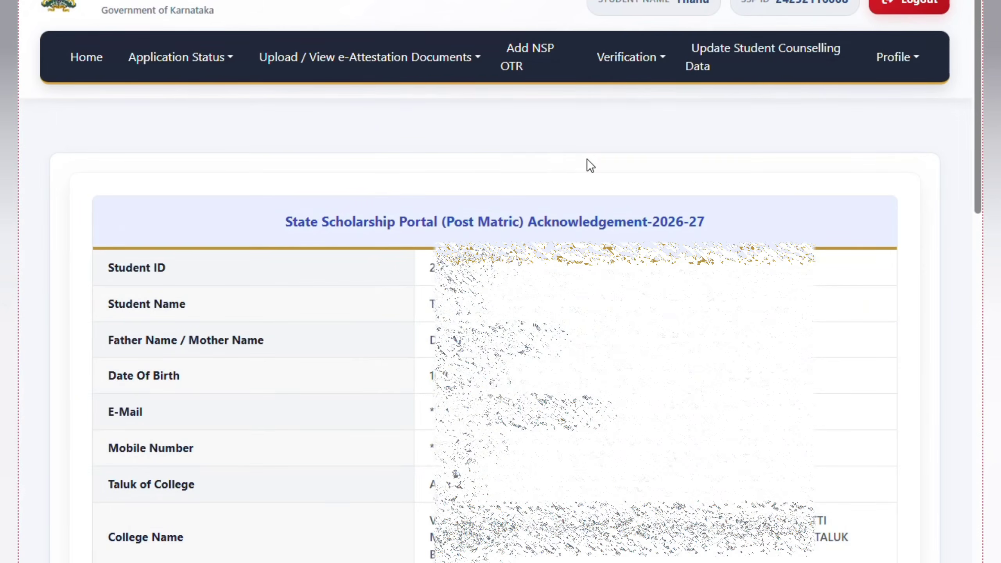
scroll(588, 163, "down", 12)
scroll(506, 328, "down", 12)
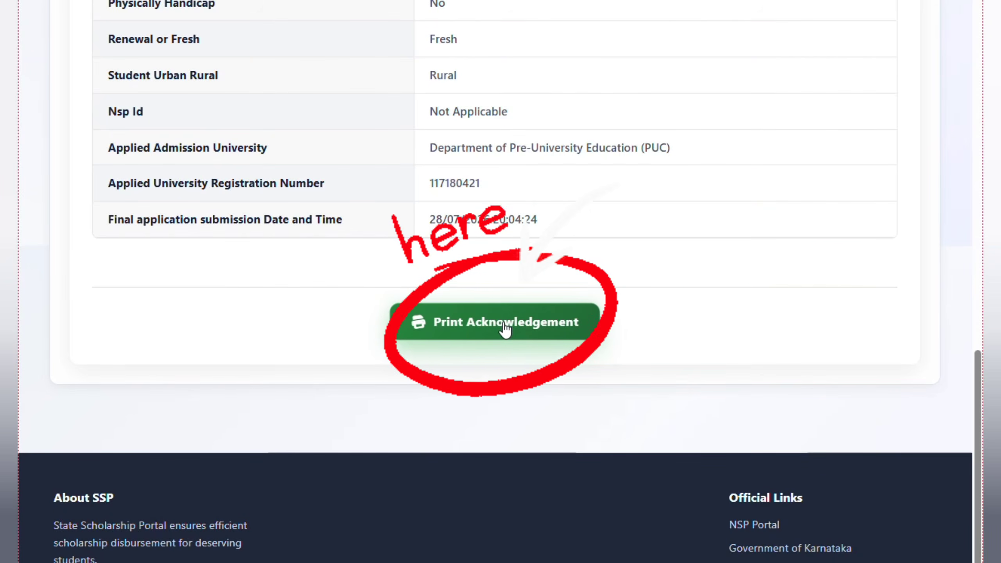
Step: Print the Post Matric acknowledgement, then log out of the Karnataka State Scholarship Portal
left_click(505, 327)
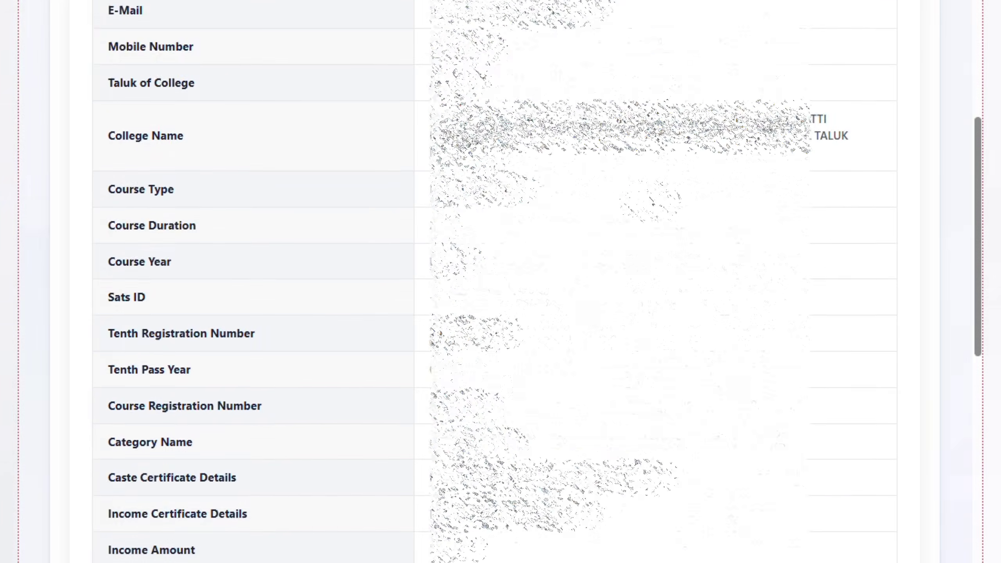
scroll(651, 200, "up", 4)
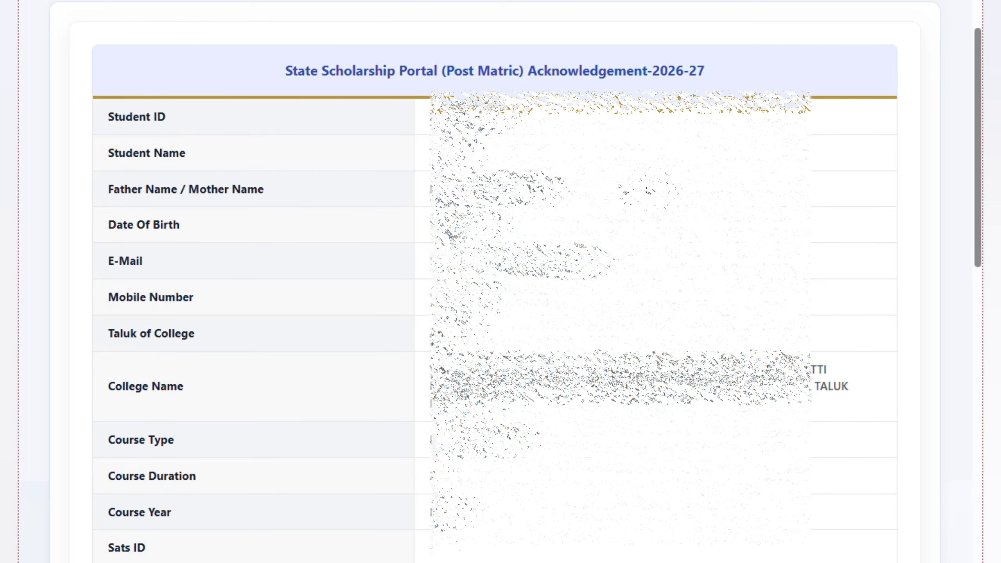
scroll(647, 181, "up", 4)
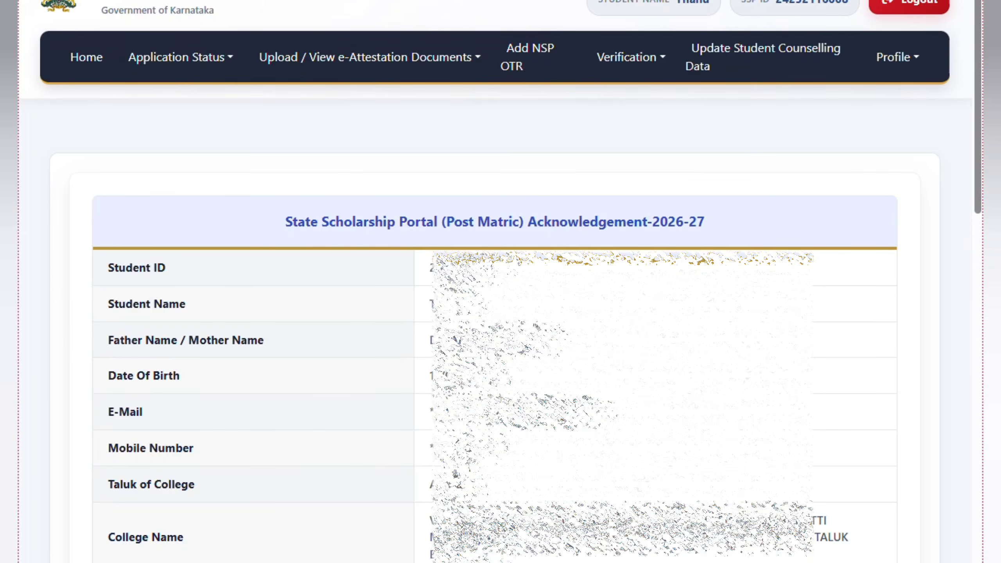
left_click(924, 5)
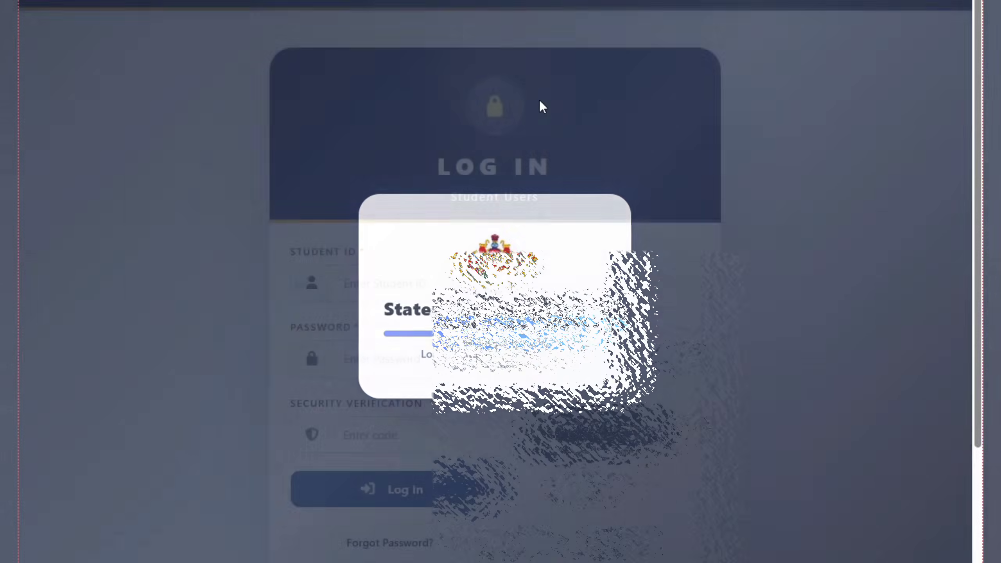